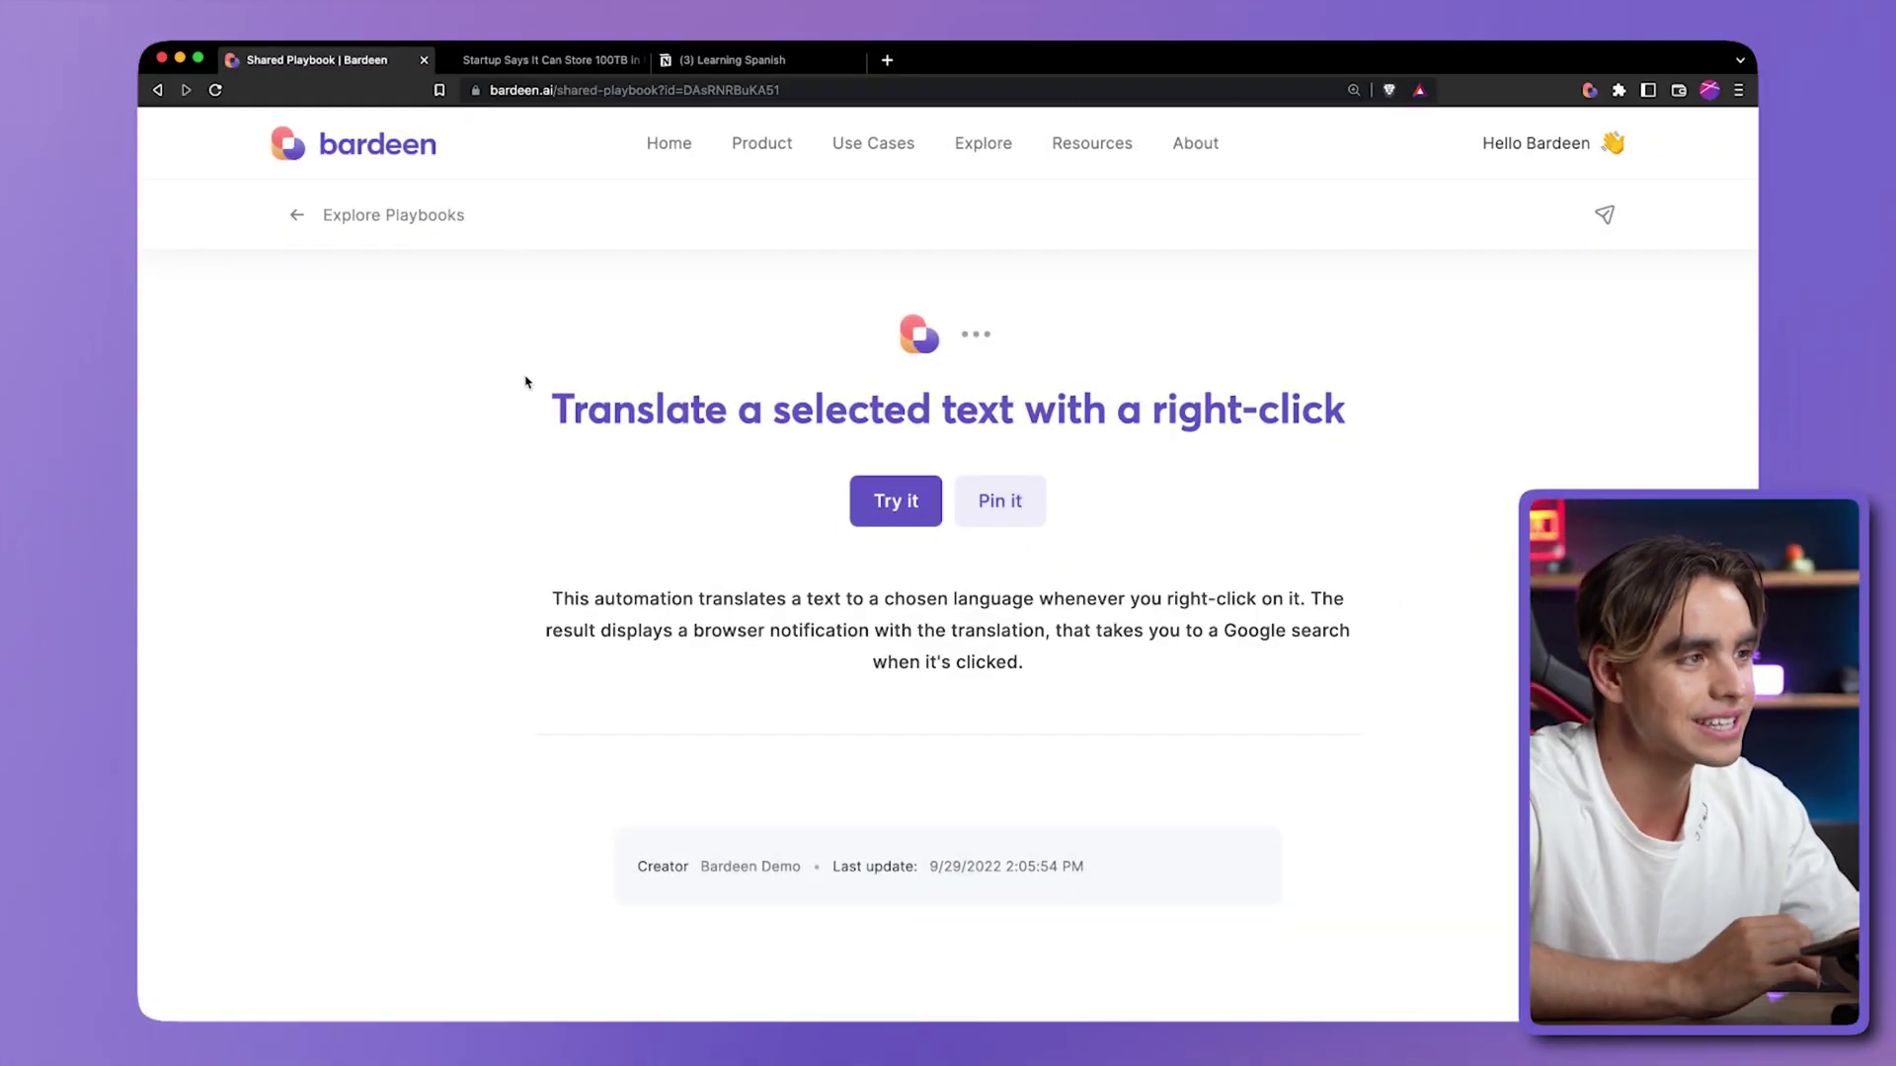
# Install the Bardeen extension in Chrome after trying the right-click menu on selected text
pyautogui.moveTo(704, 397); pyautogui.dragTo(1021, 416)
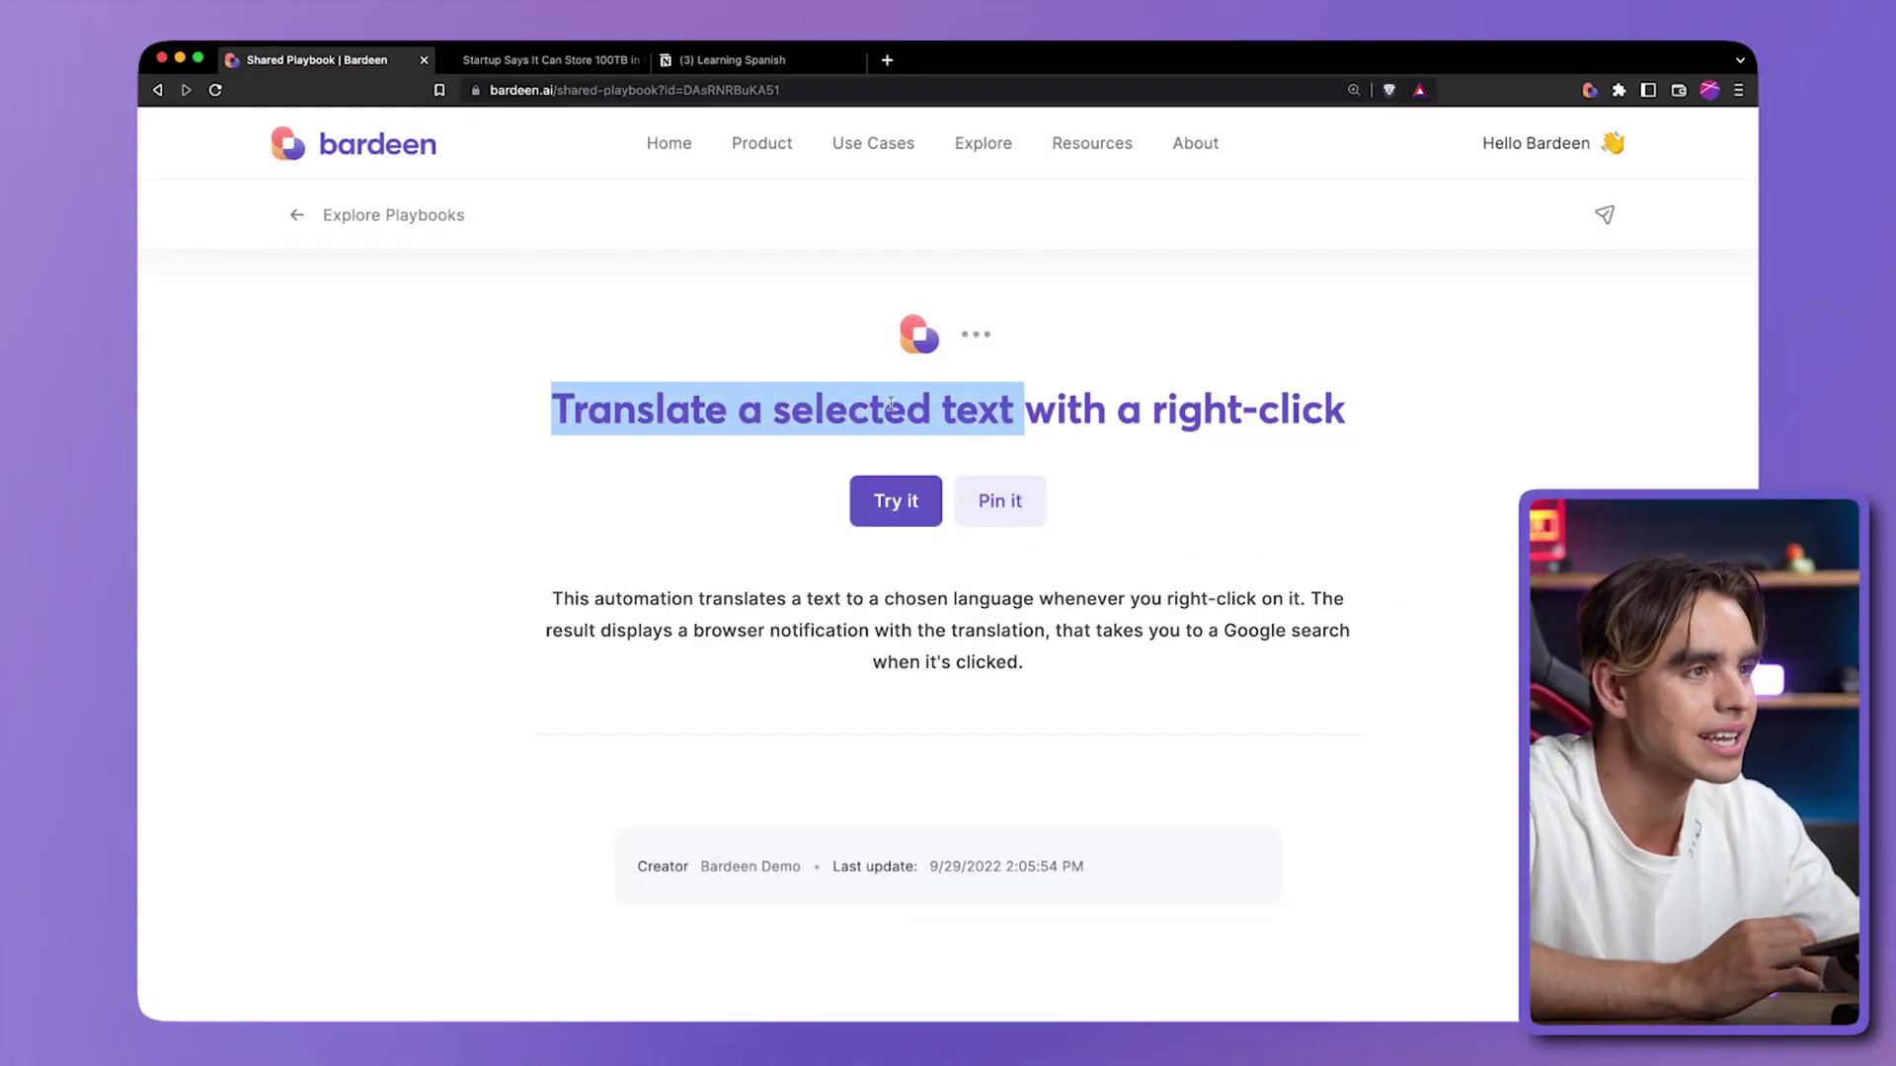
pyautogui.rightClick(892, 408)
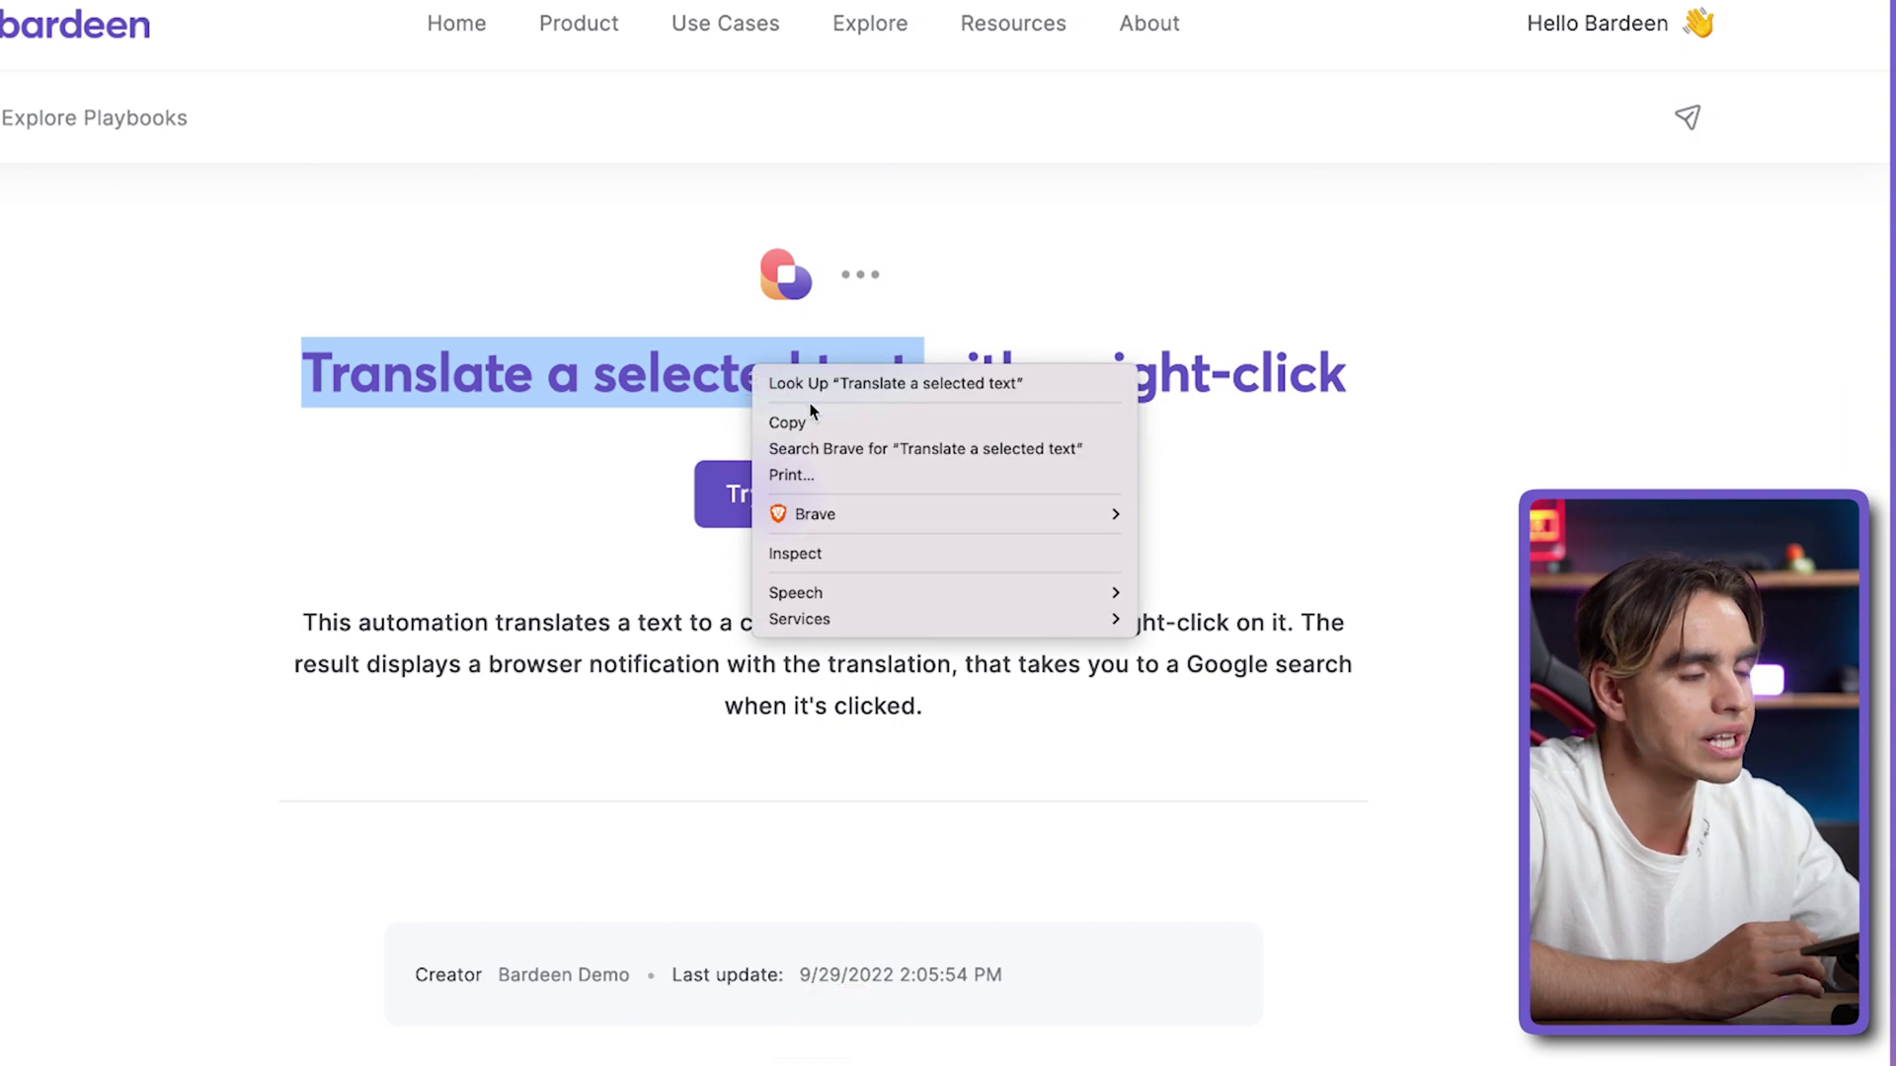
pyautogui.click(745, 323)
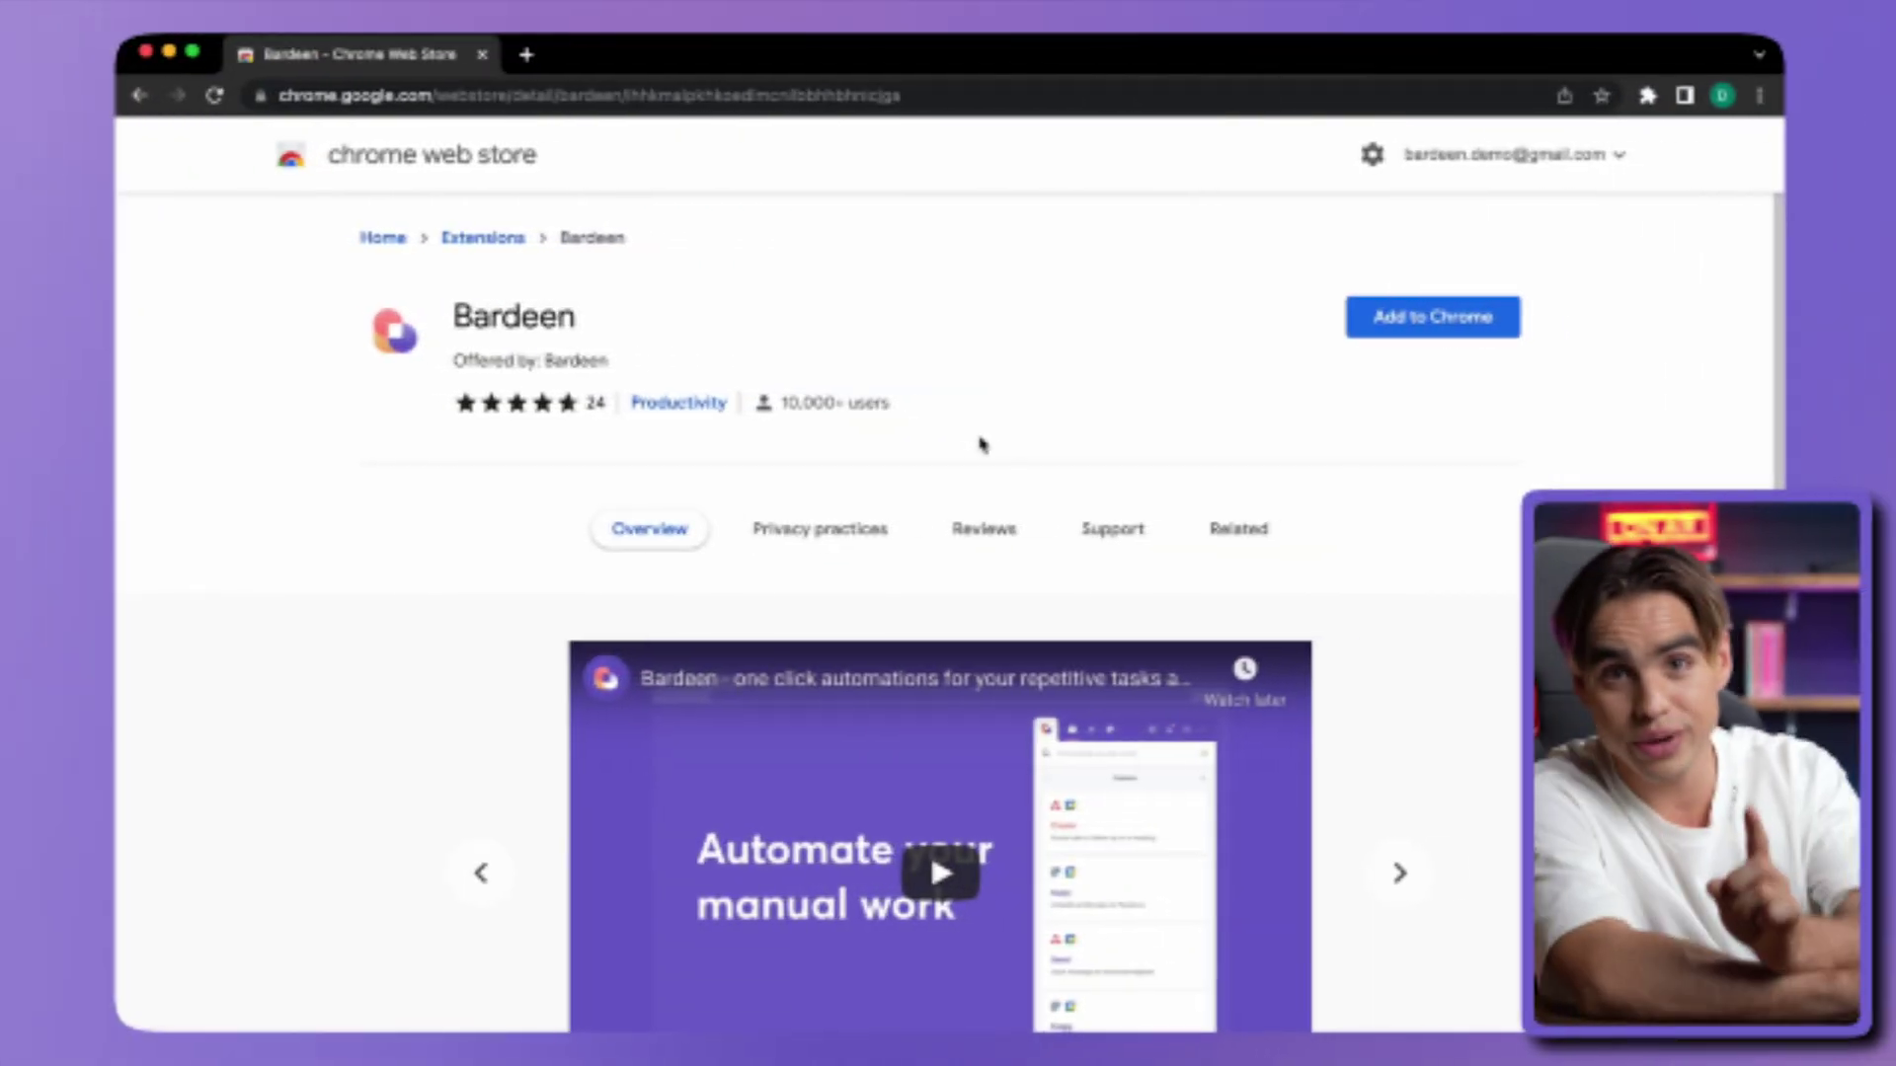
pyautogui.click(1383, 324)
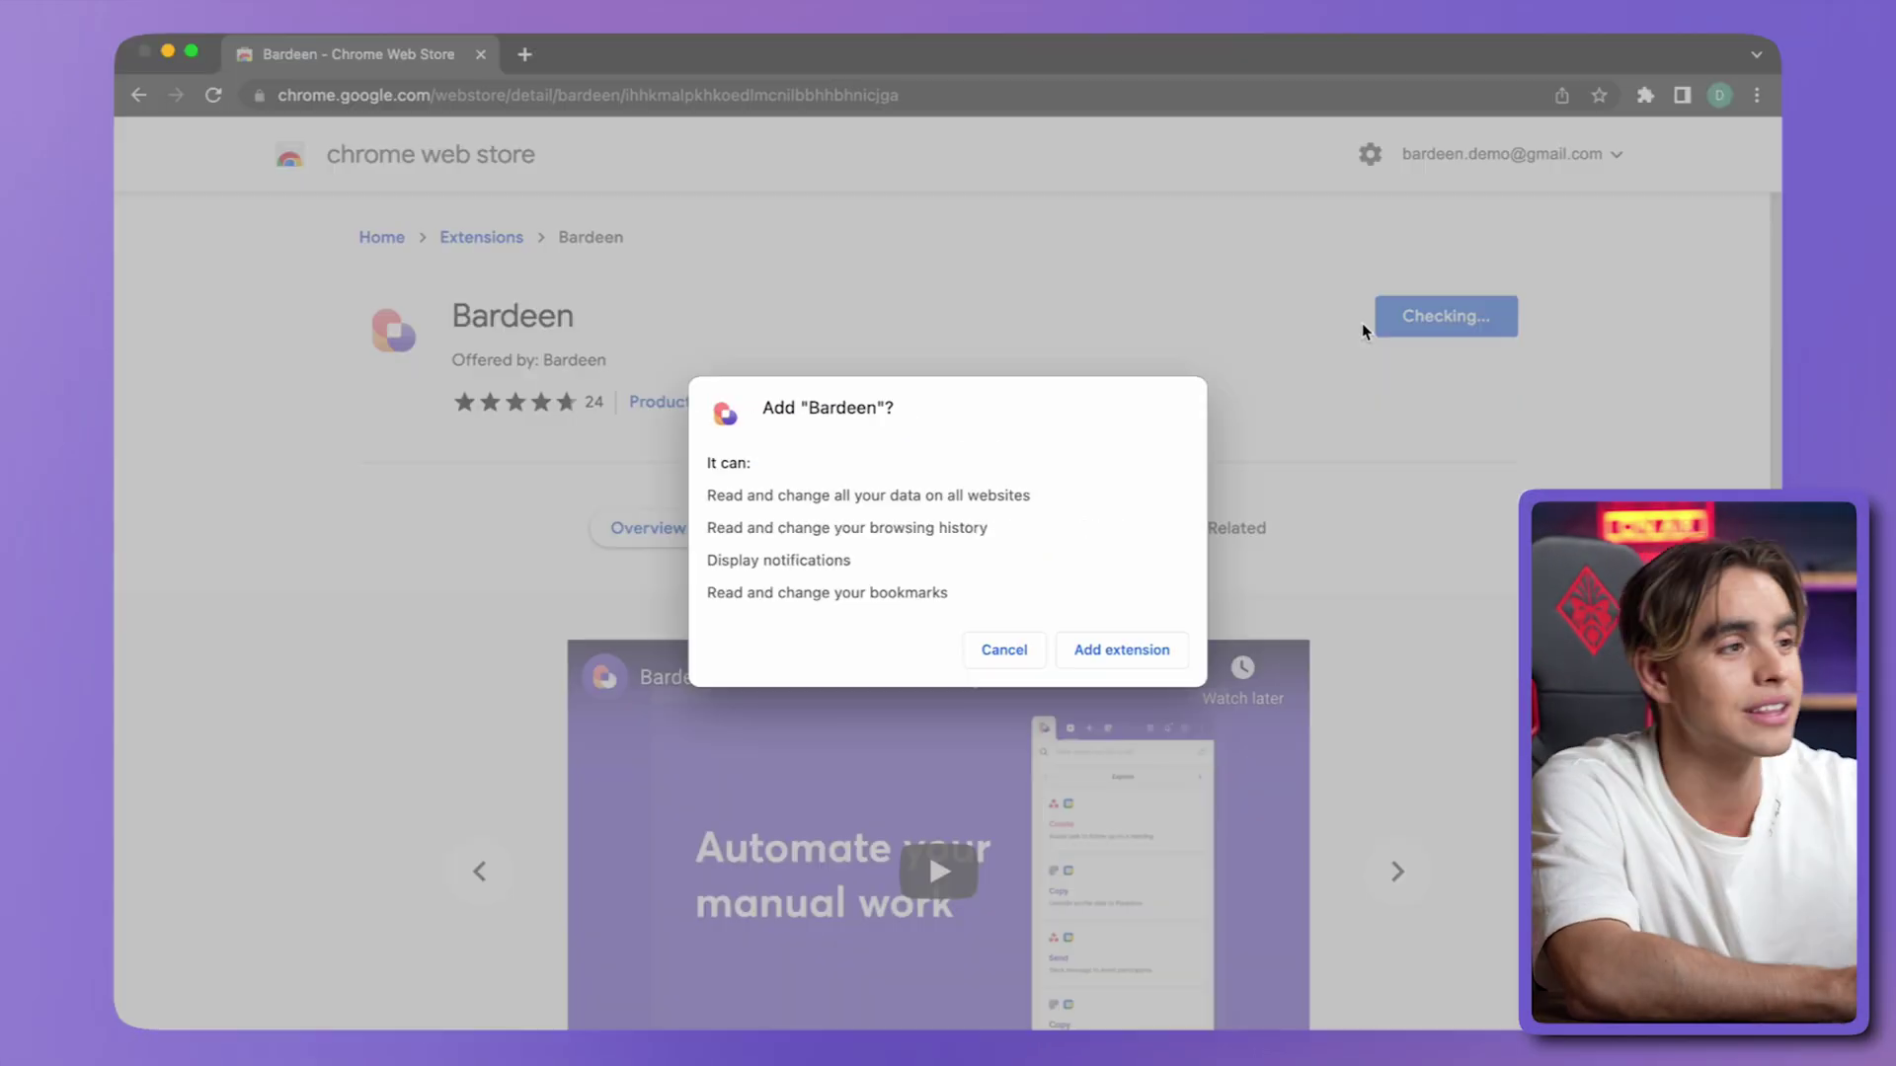
pyautogui.click(1125, 652)
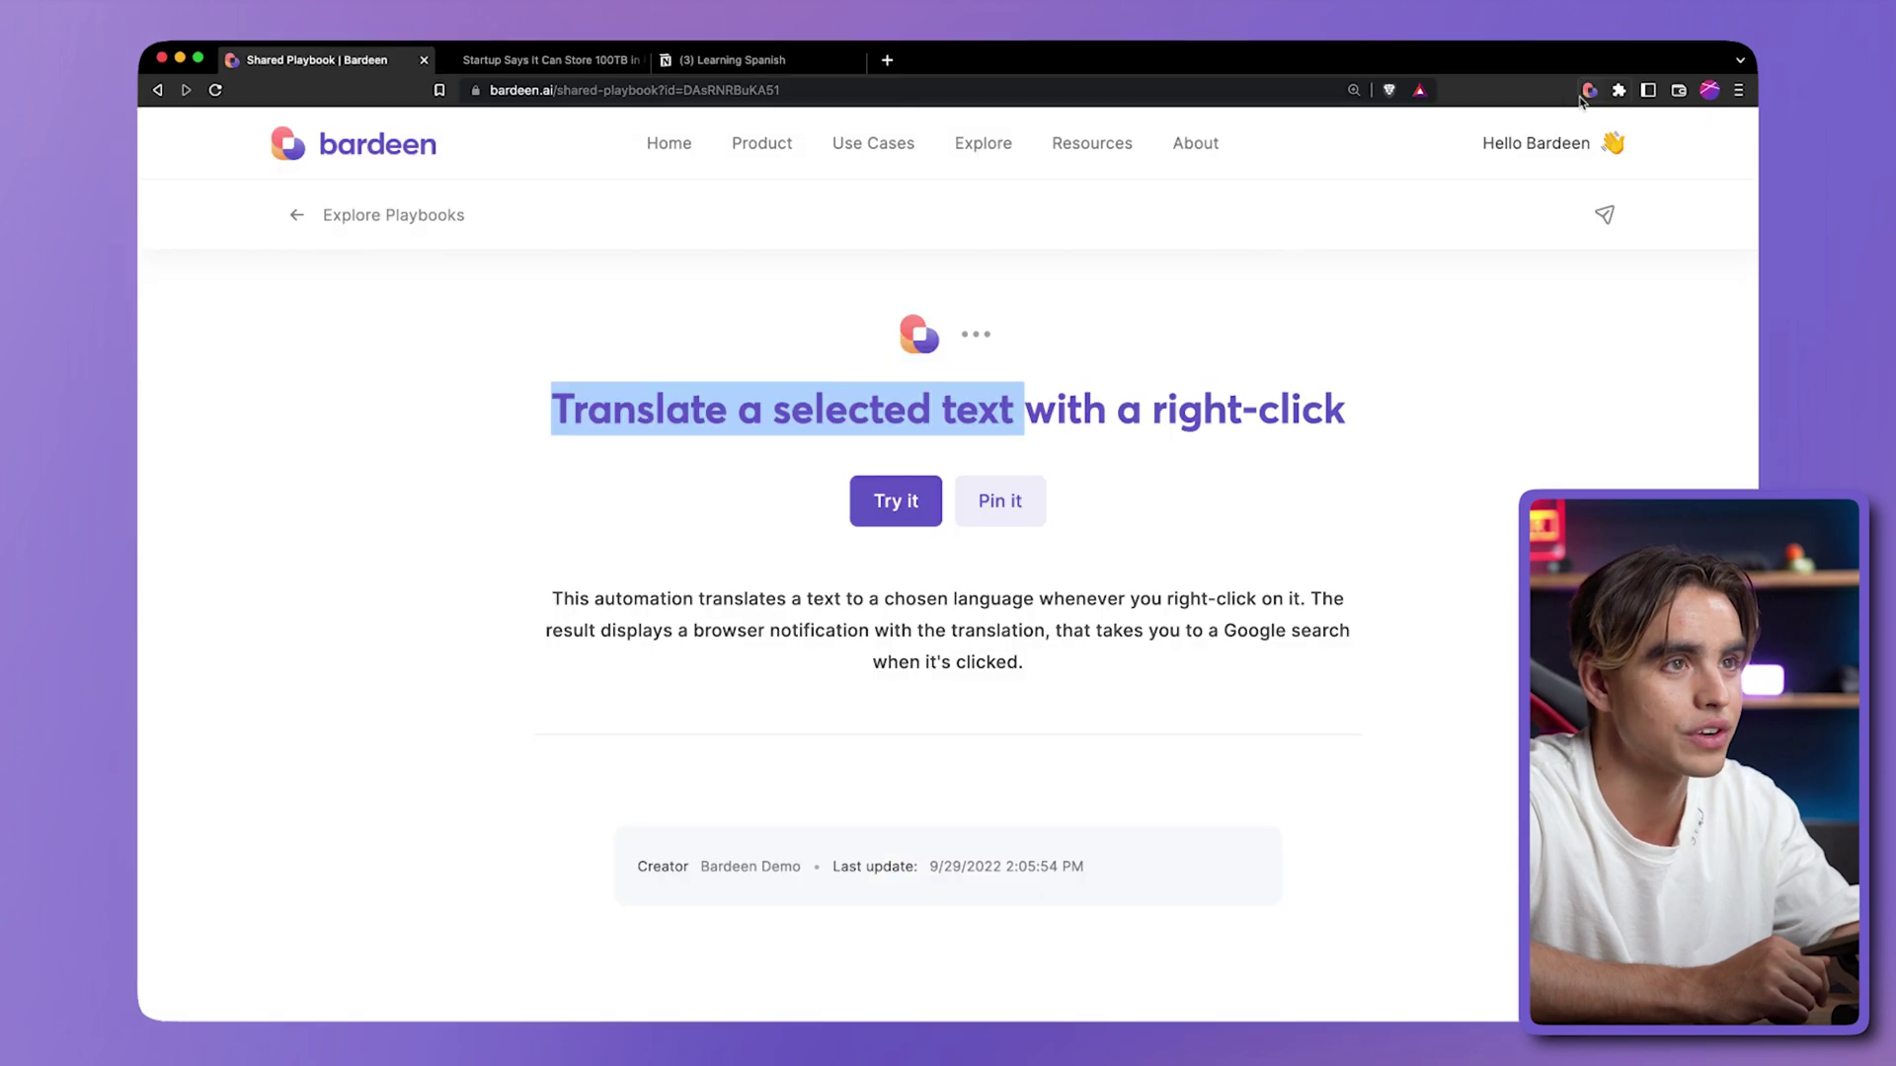
pyautogui.click(1163, 314)
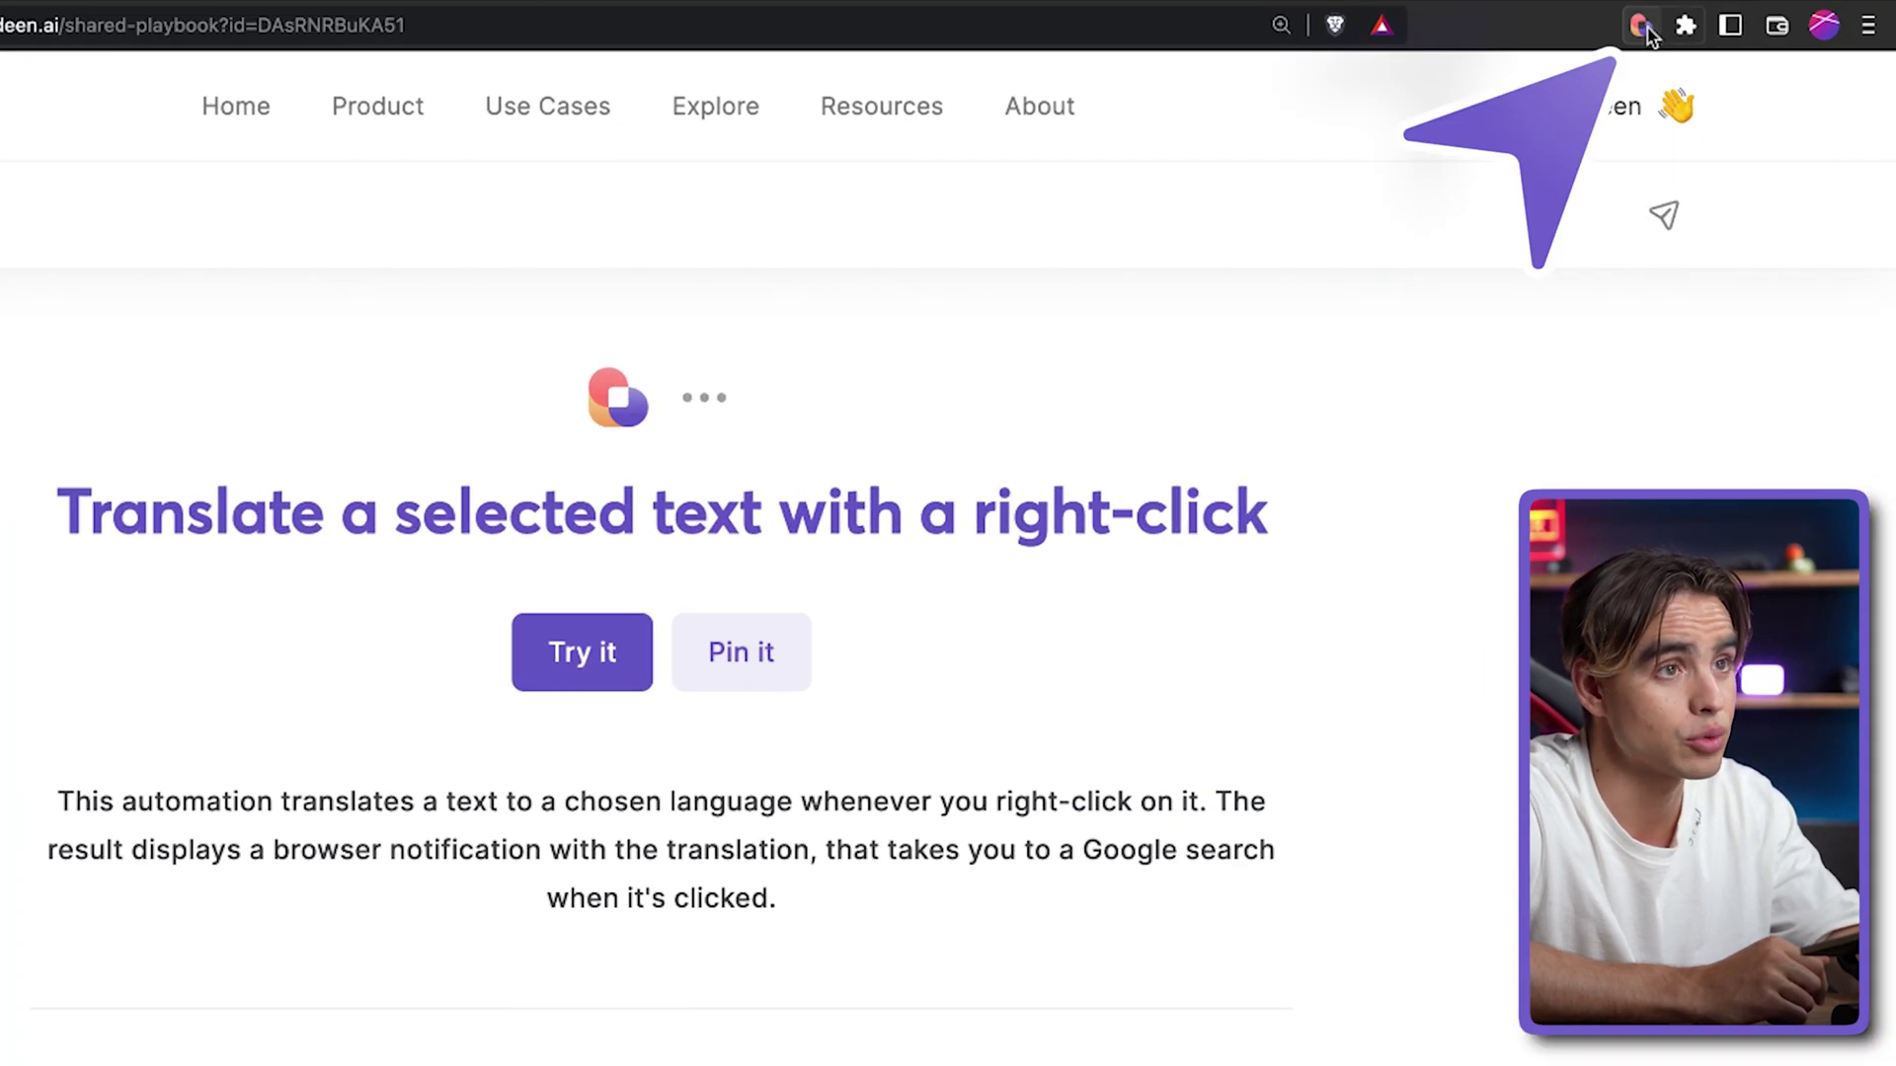
# Open the Translate autobook setup from the Bardeen panel, then hide the panel with ⌥B
pyautogui.click(1590, 90)
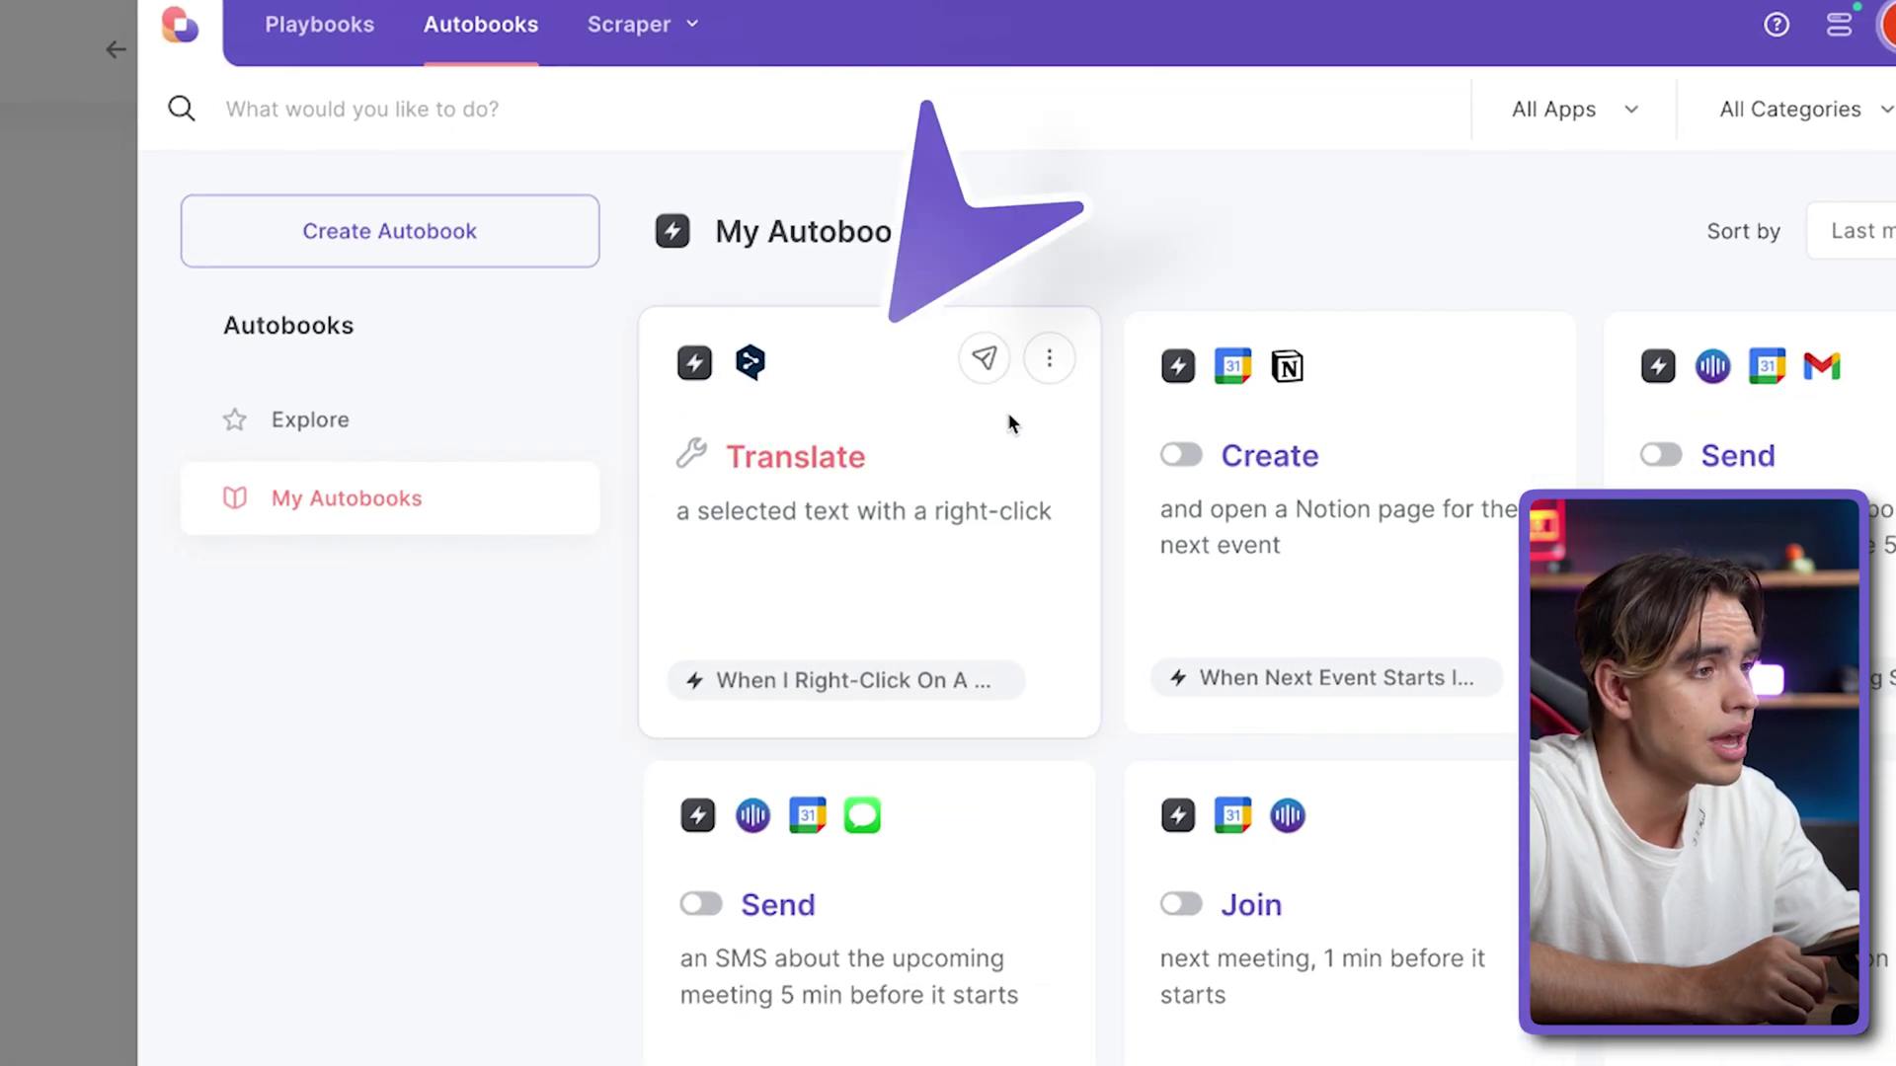
pyautogui.click(752, 533)
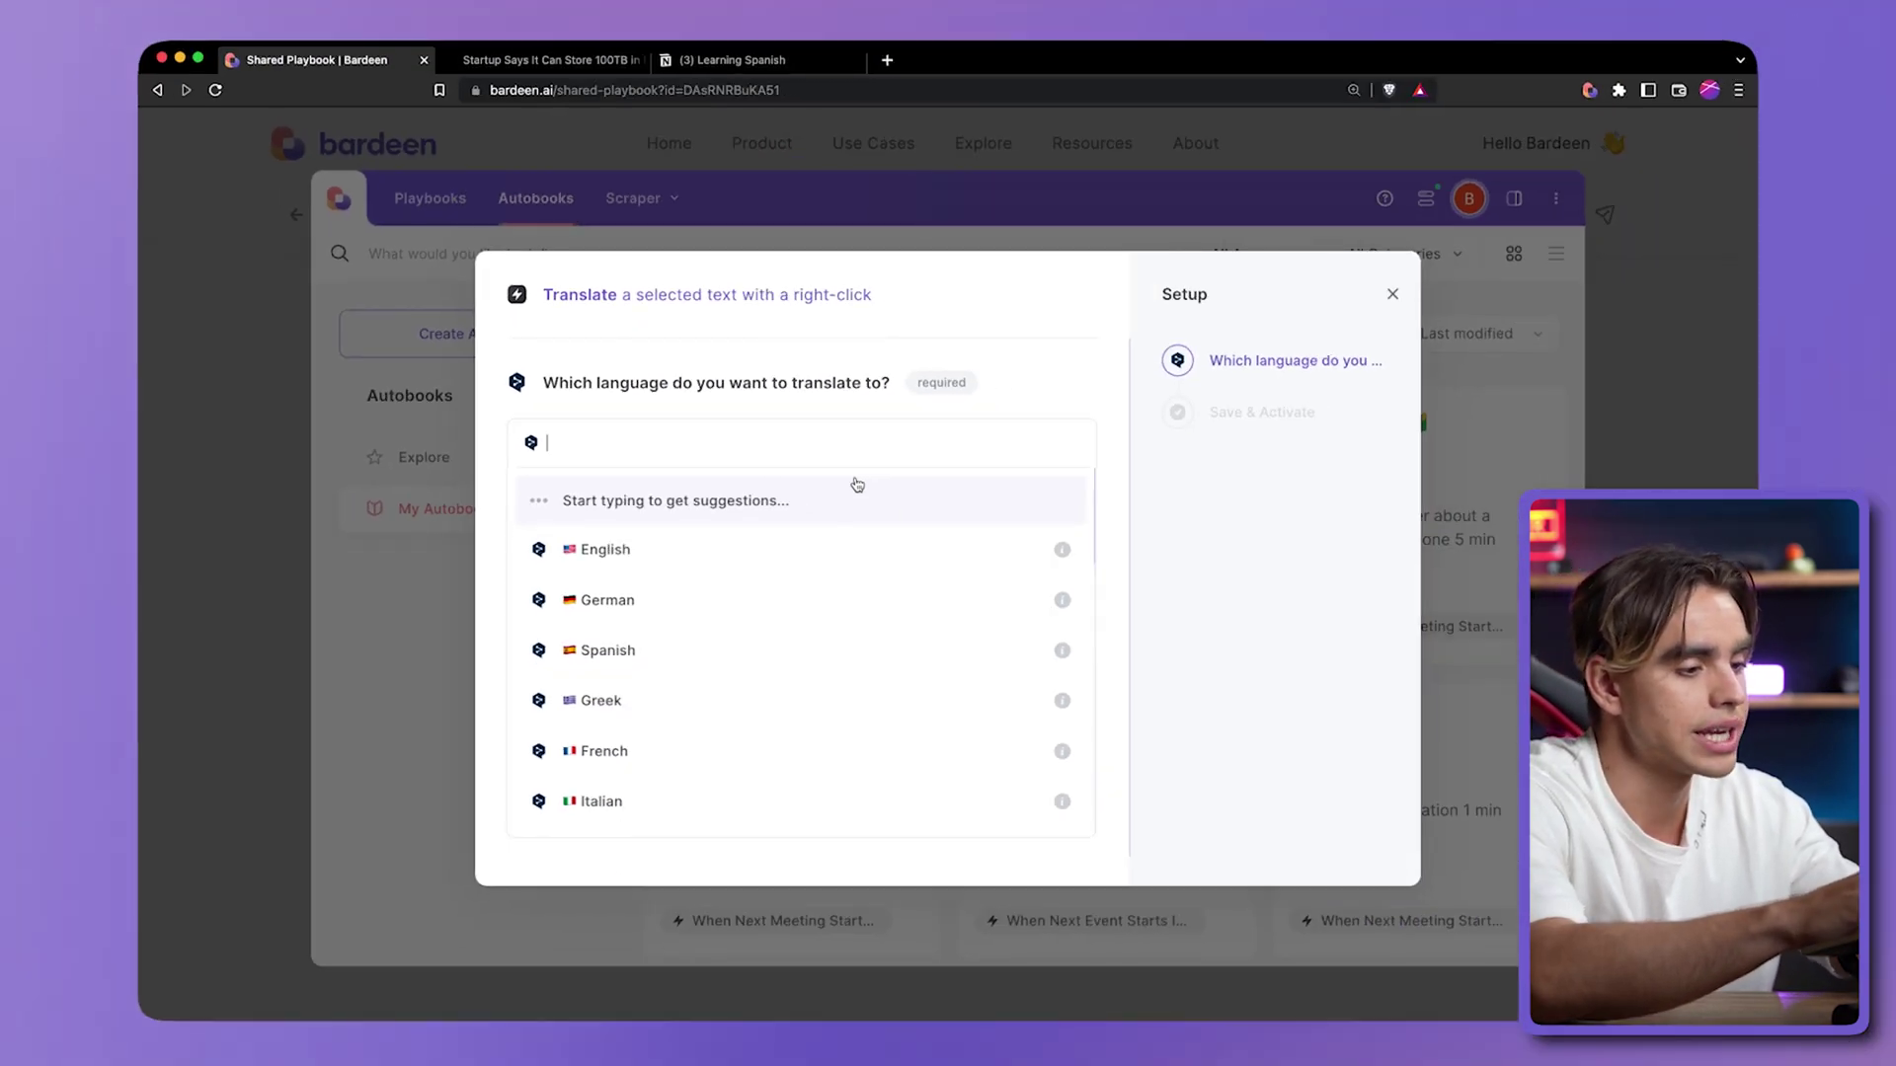
pyautogui.hotkey('alt', 'b')
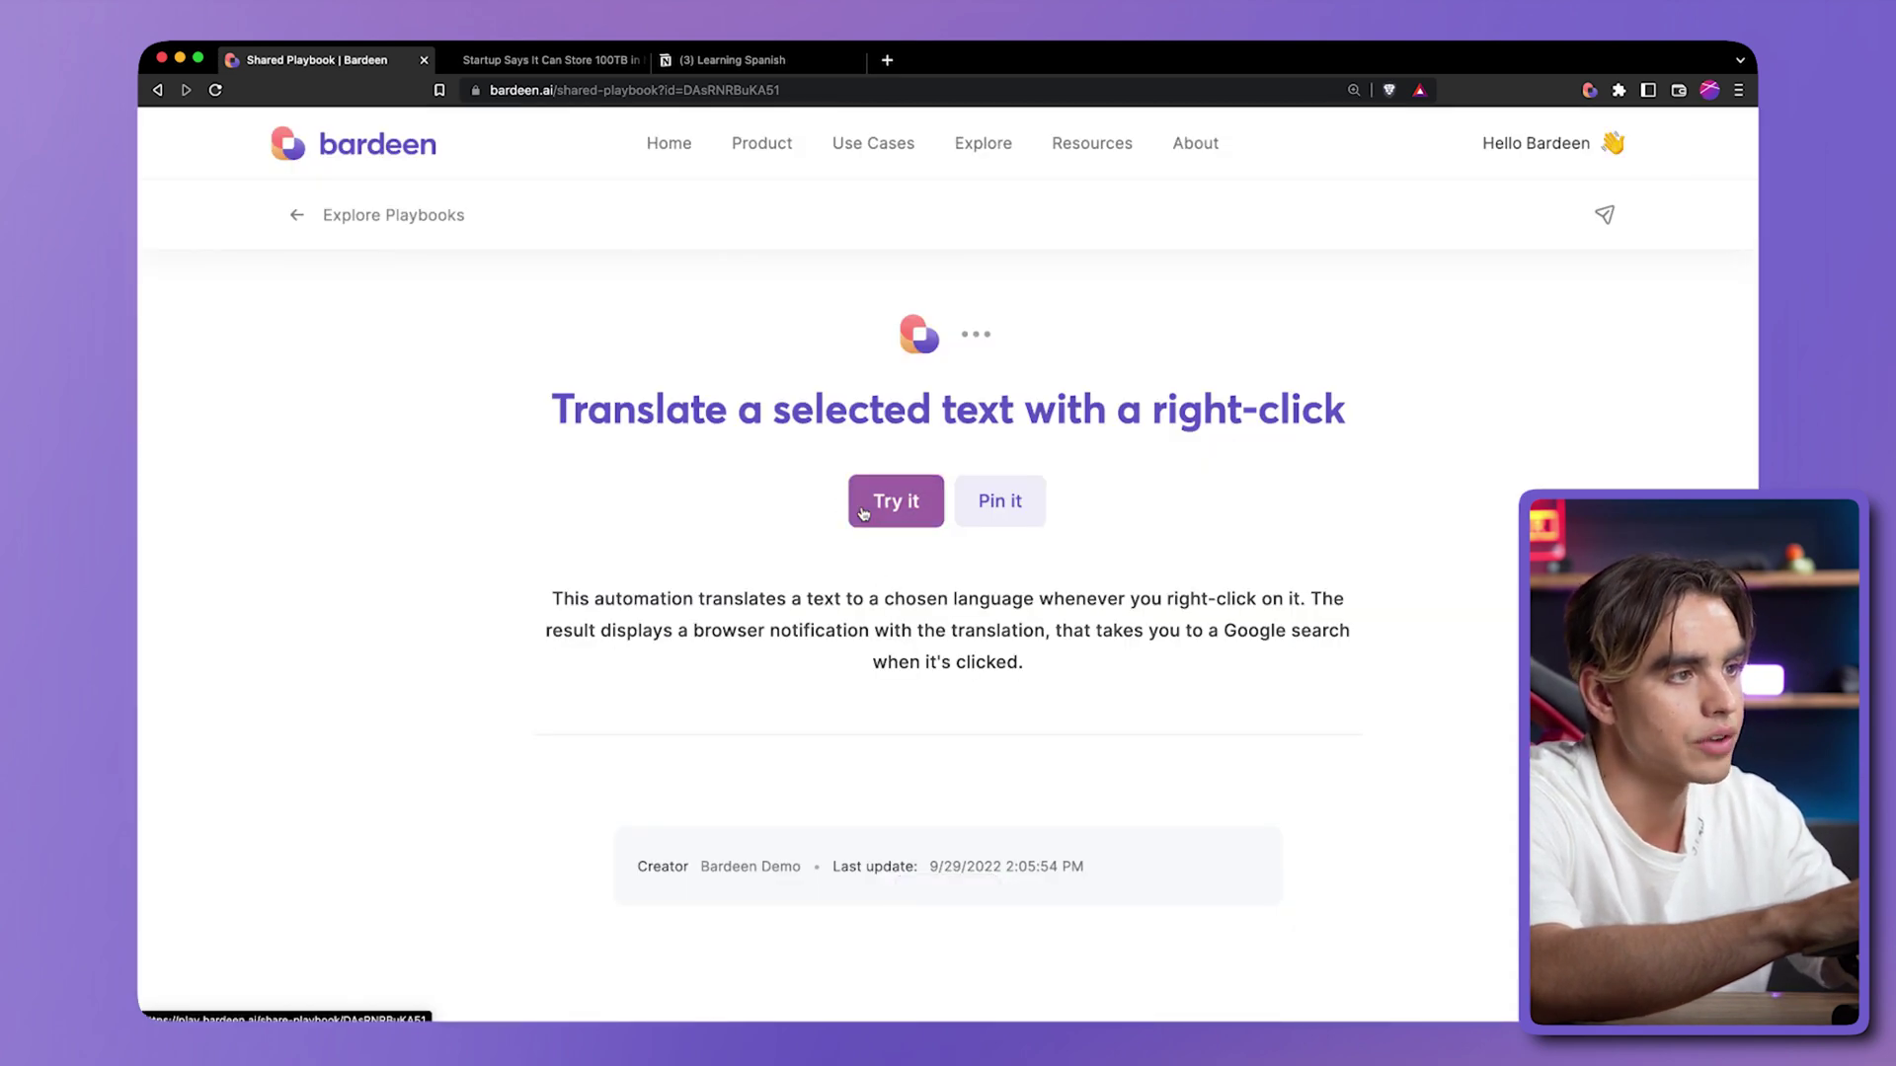
# Choose Spanish as the target language, then save and activate the Translate autobook
pyautogui.hotkey('alt', 'b')
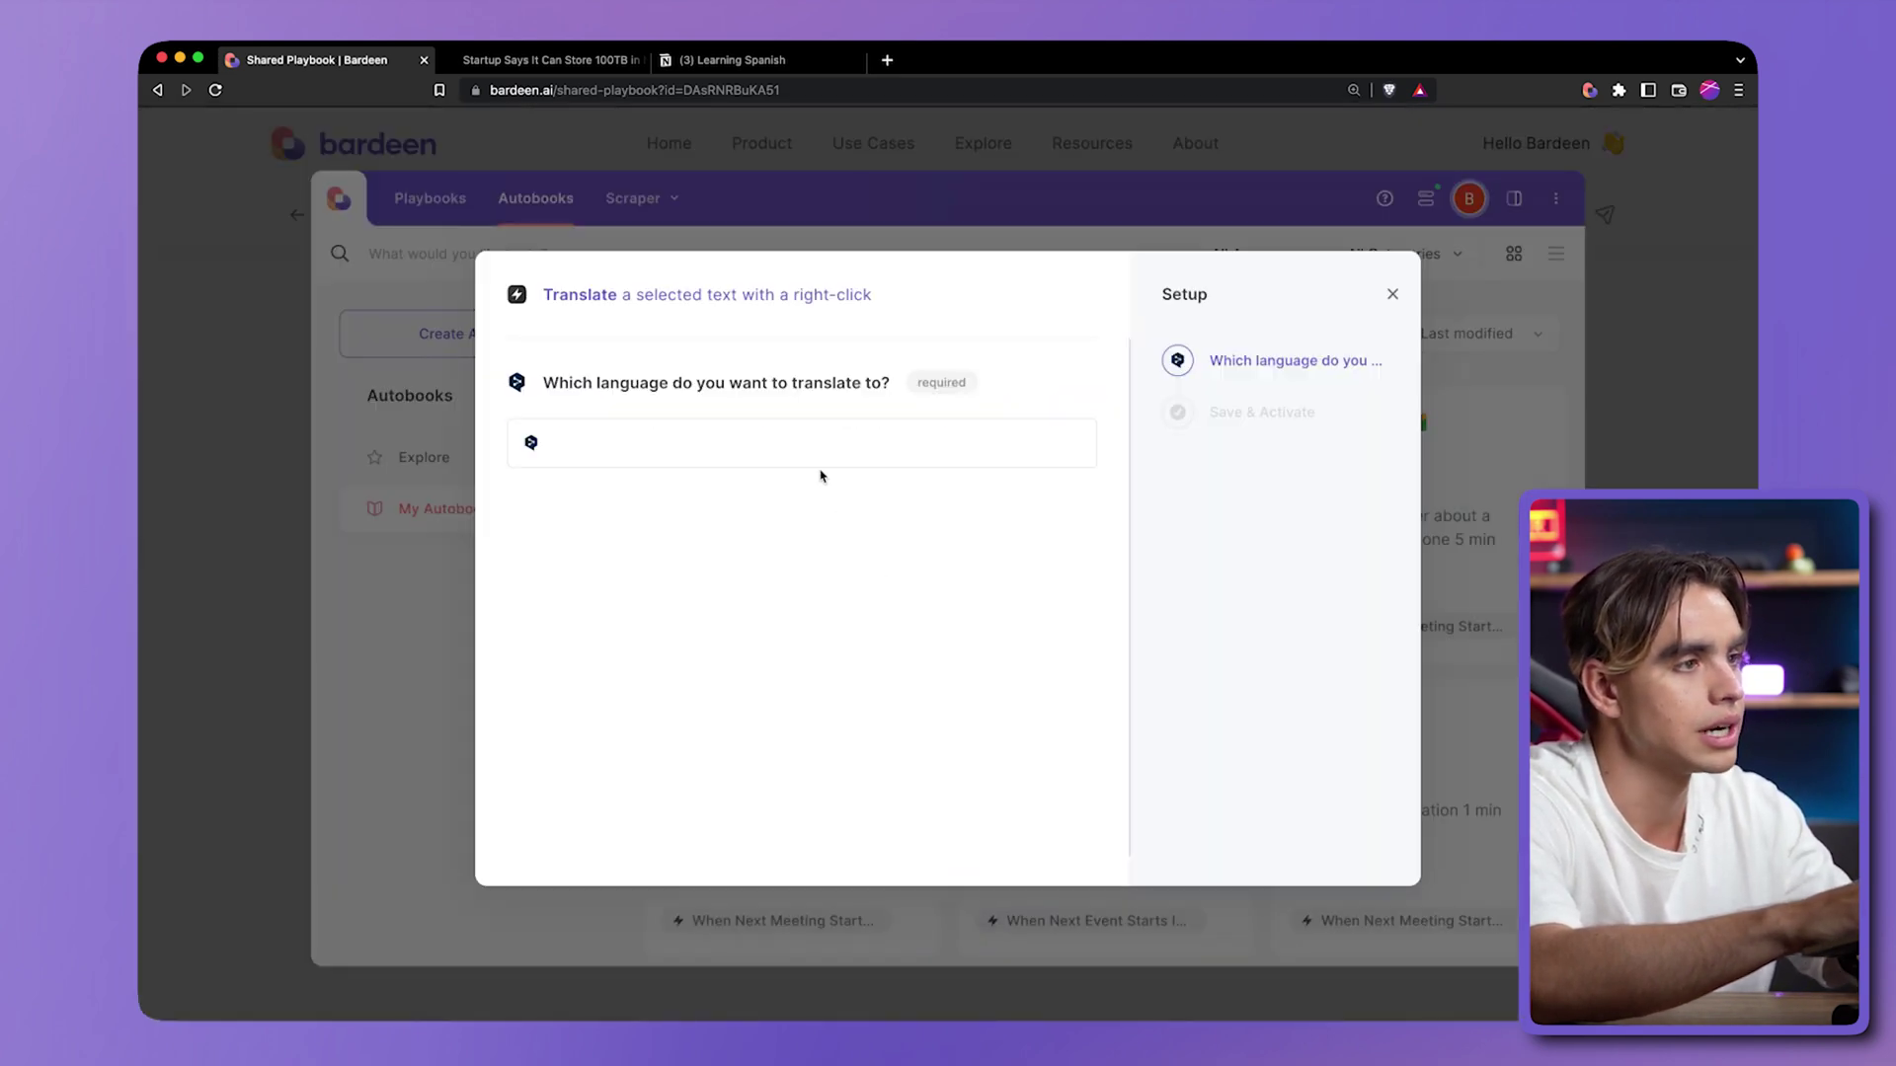
pyautogui.click(809, 459)
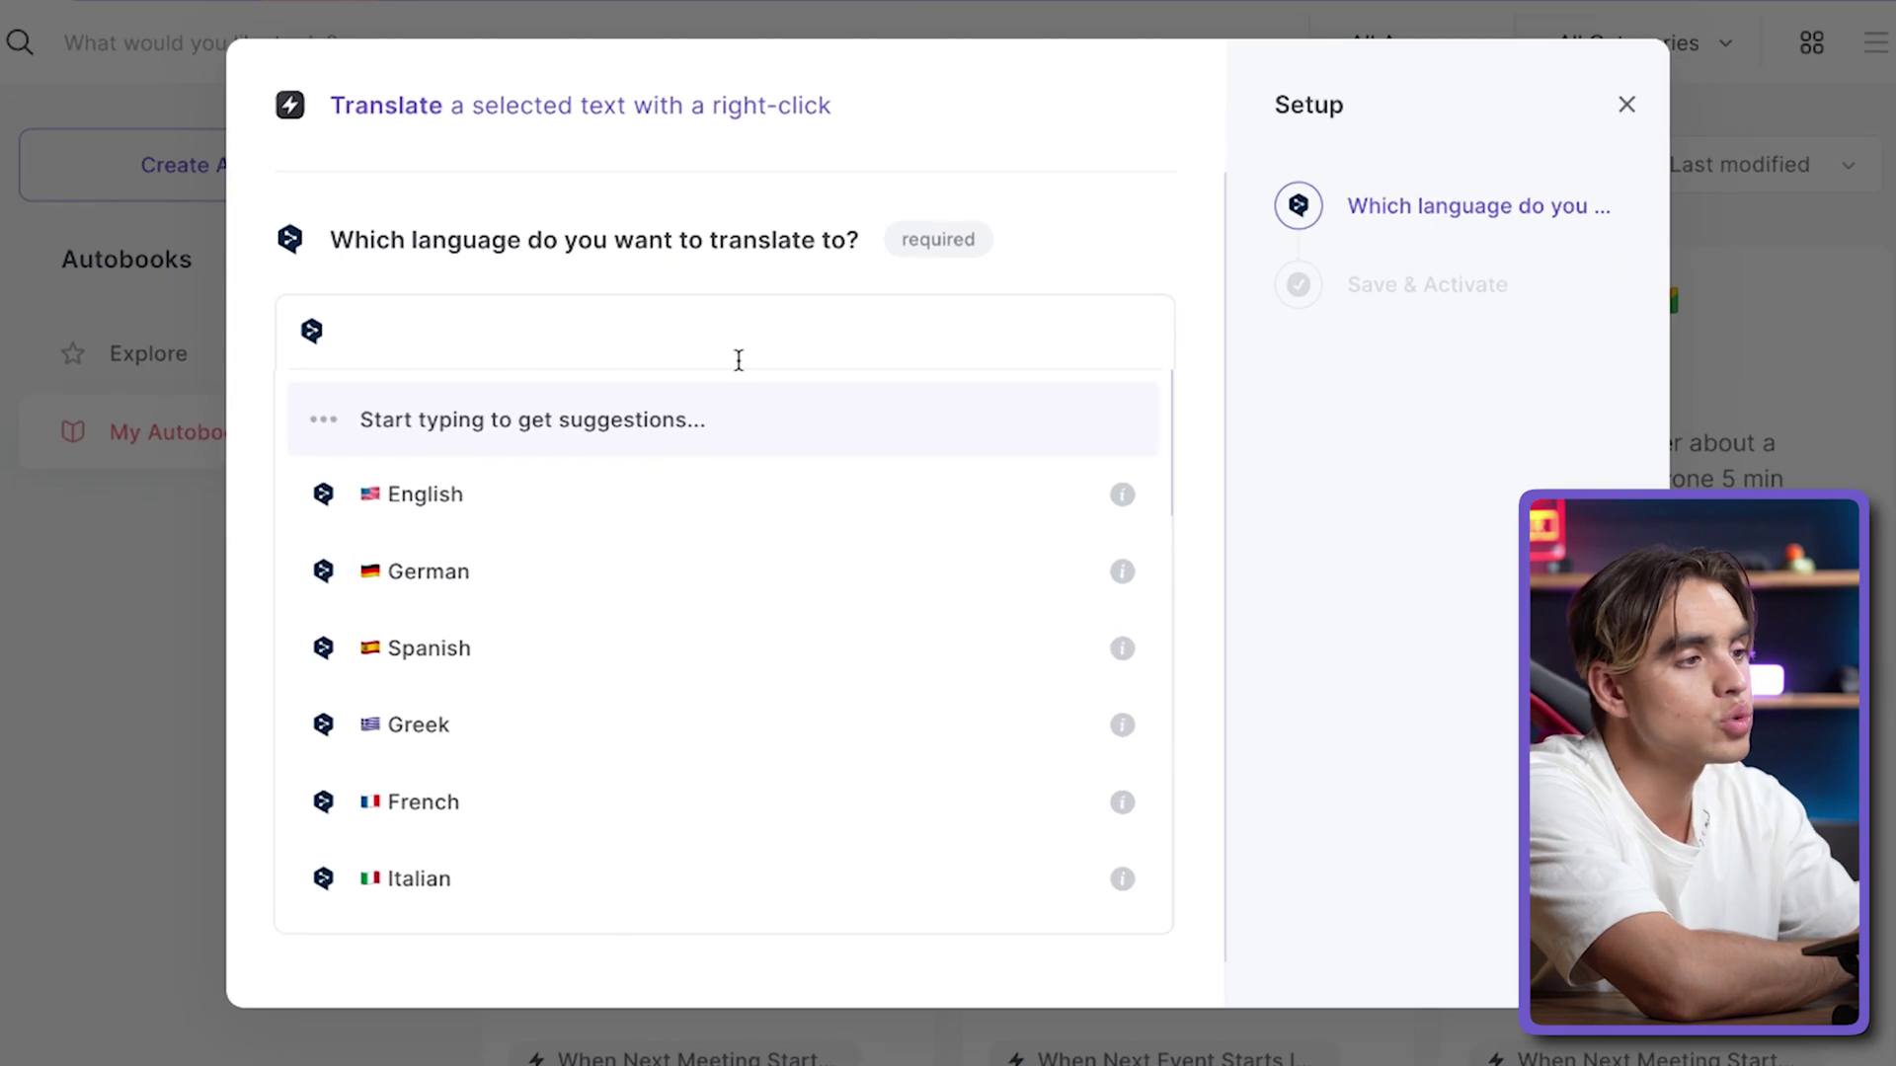
pyautogui.click(624, 629)
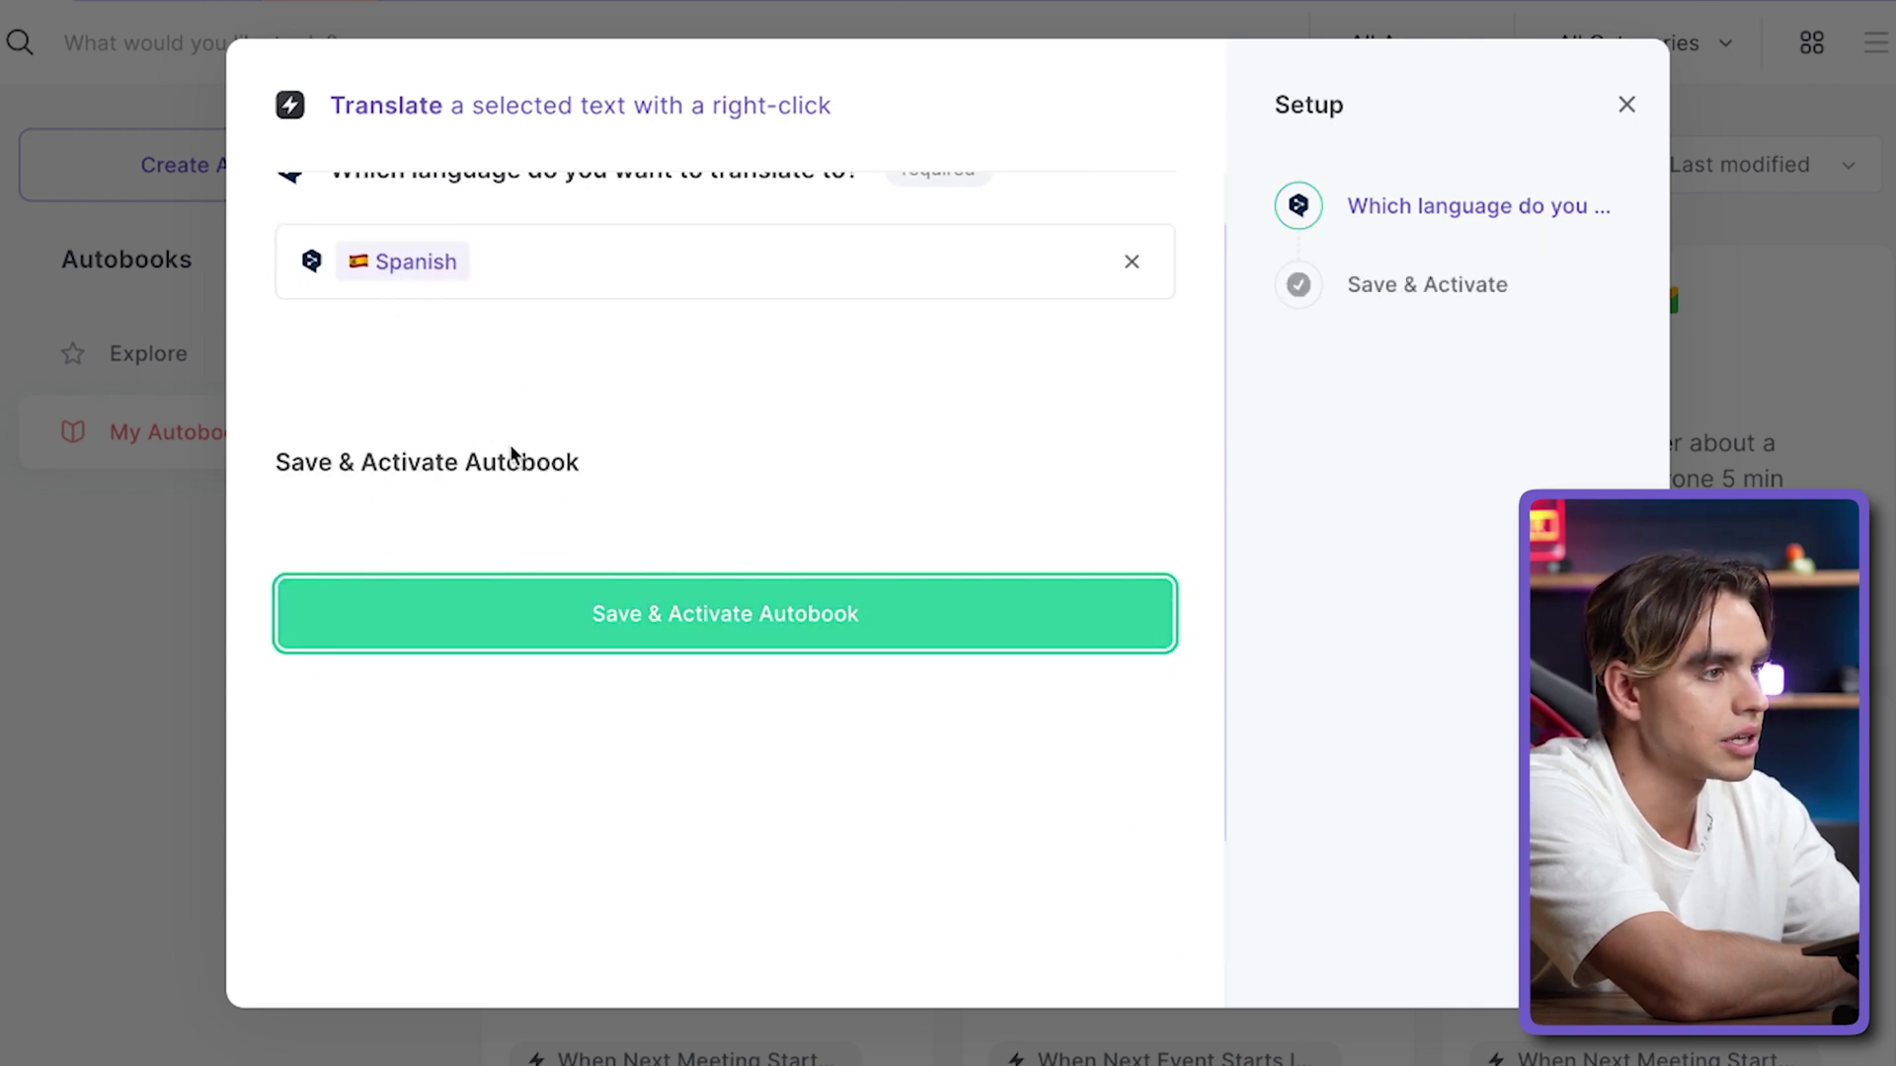
pyautogui.click(806, 615)
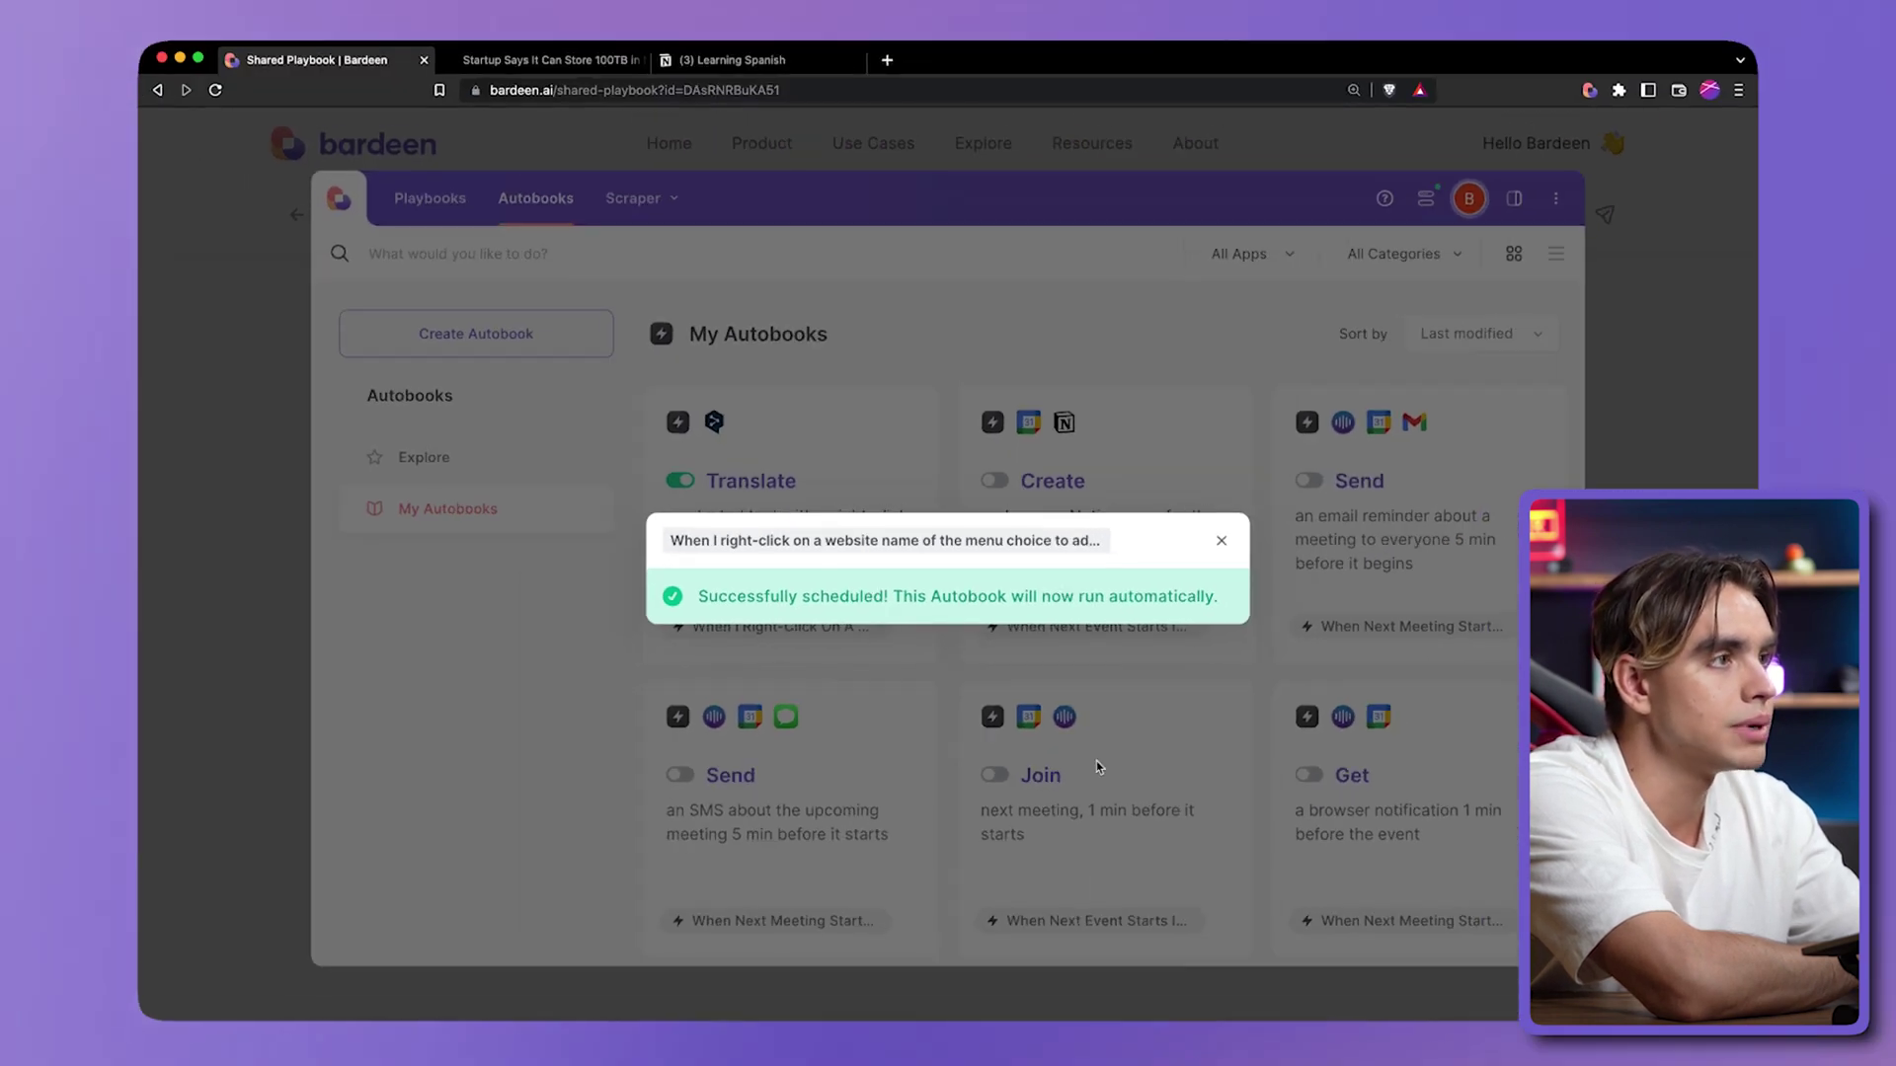
# Select 'sort of' in the futurism storage-cartridge article and bring up its right-click menu
pyautogui.click(533, 62)
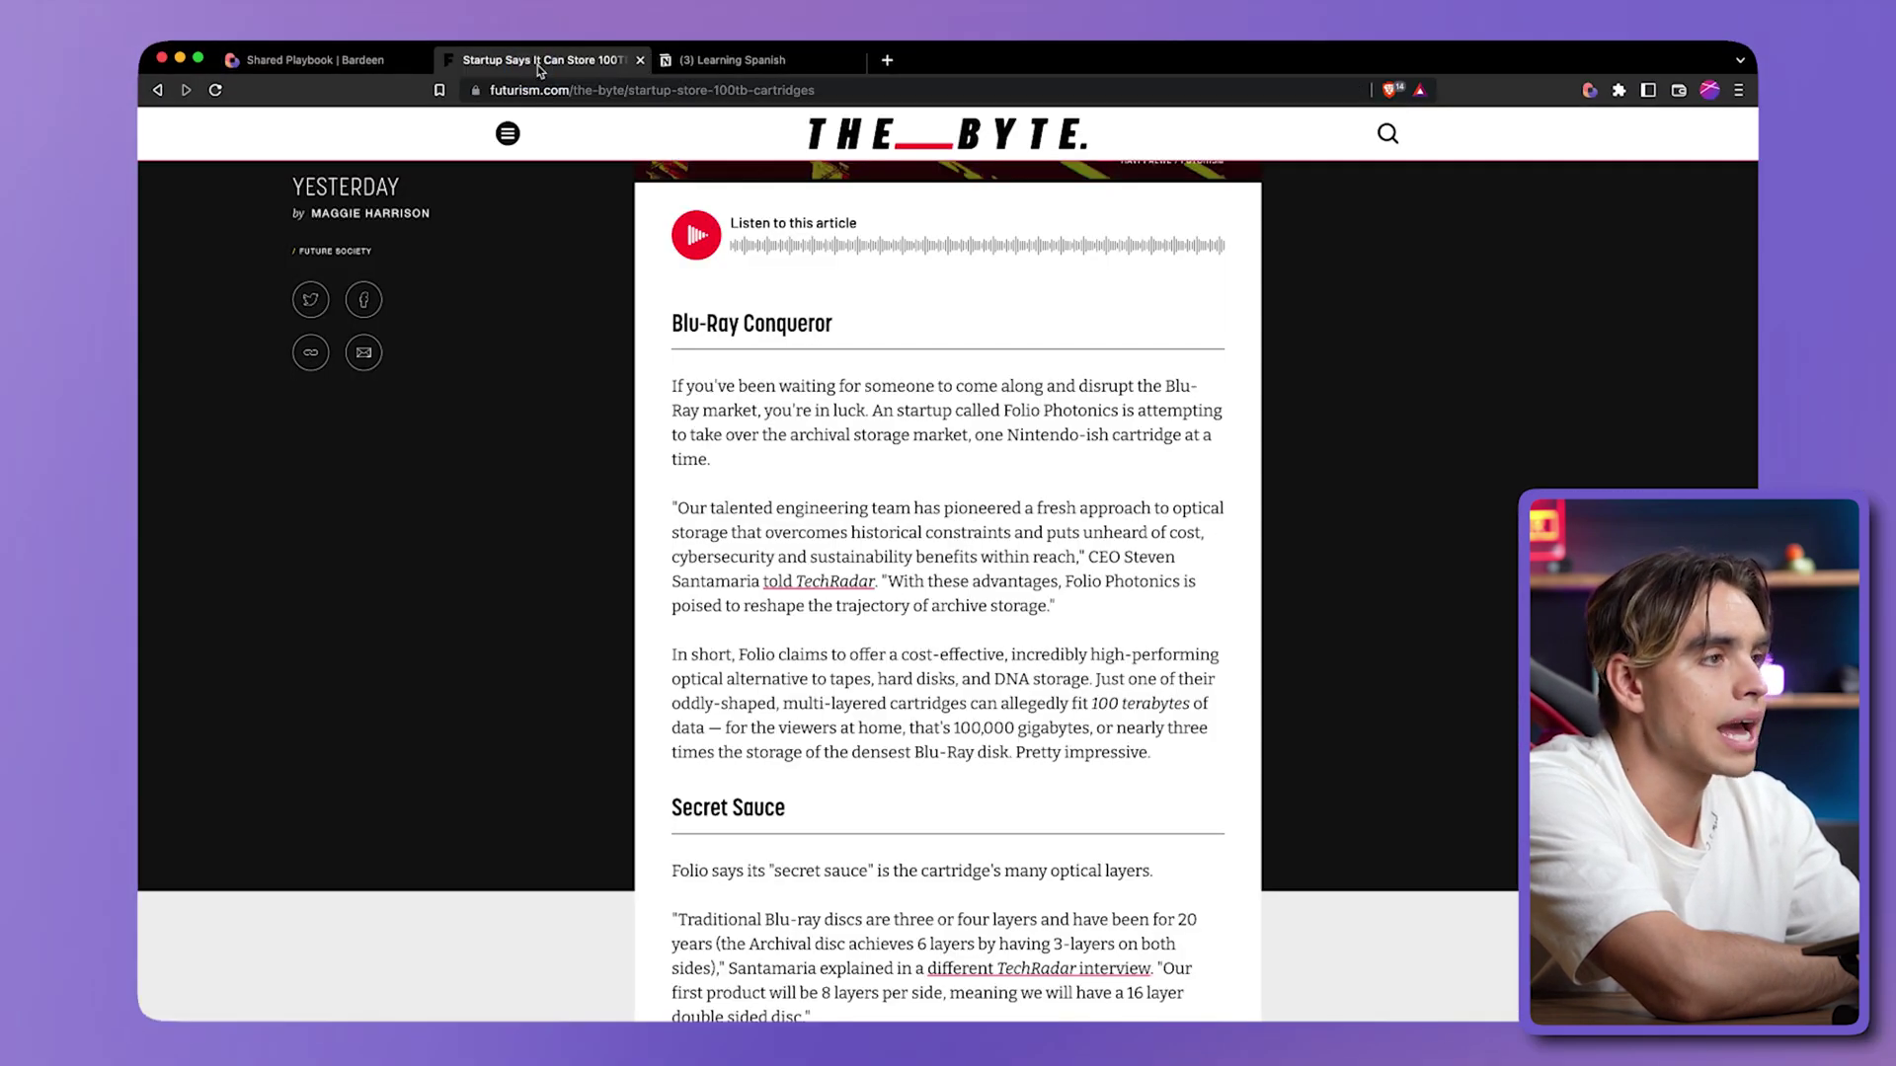
pyautogui.scroll(5, 805, 227)
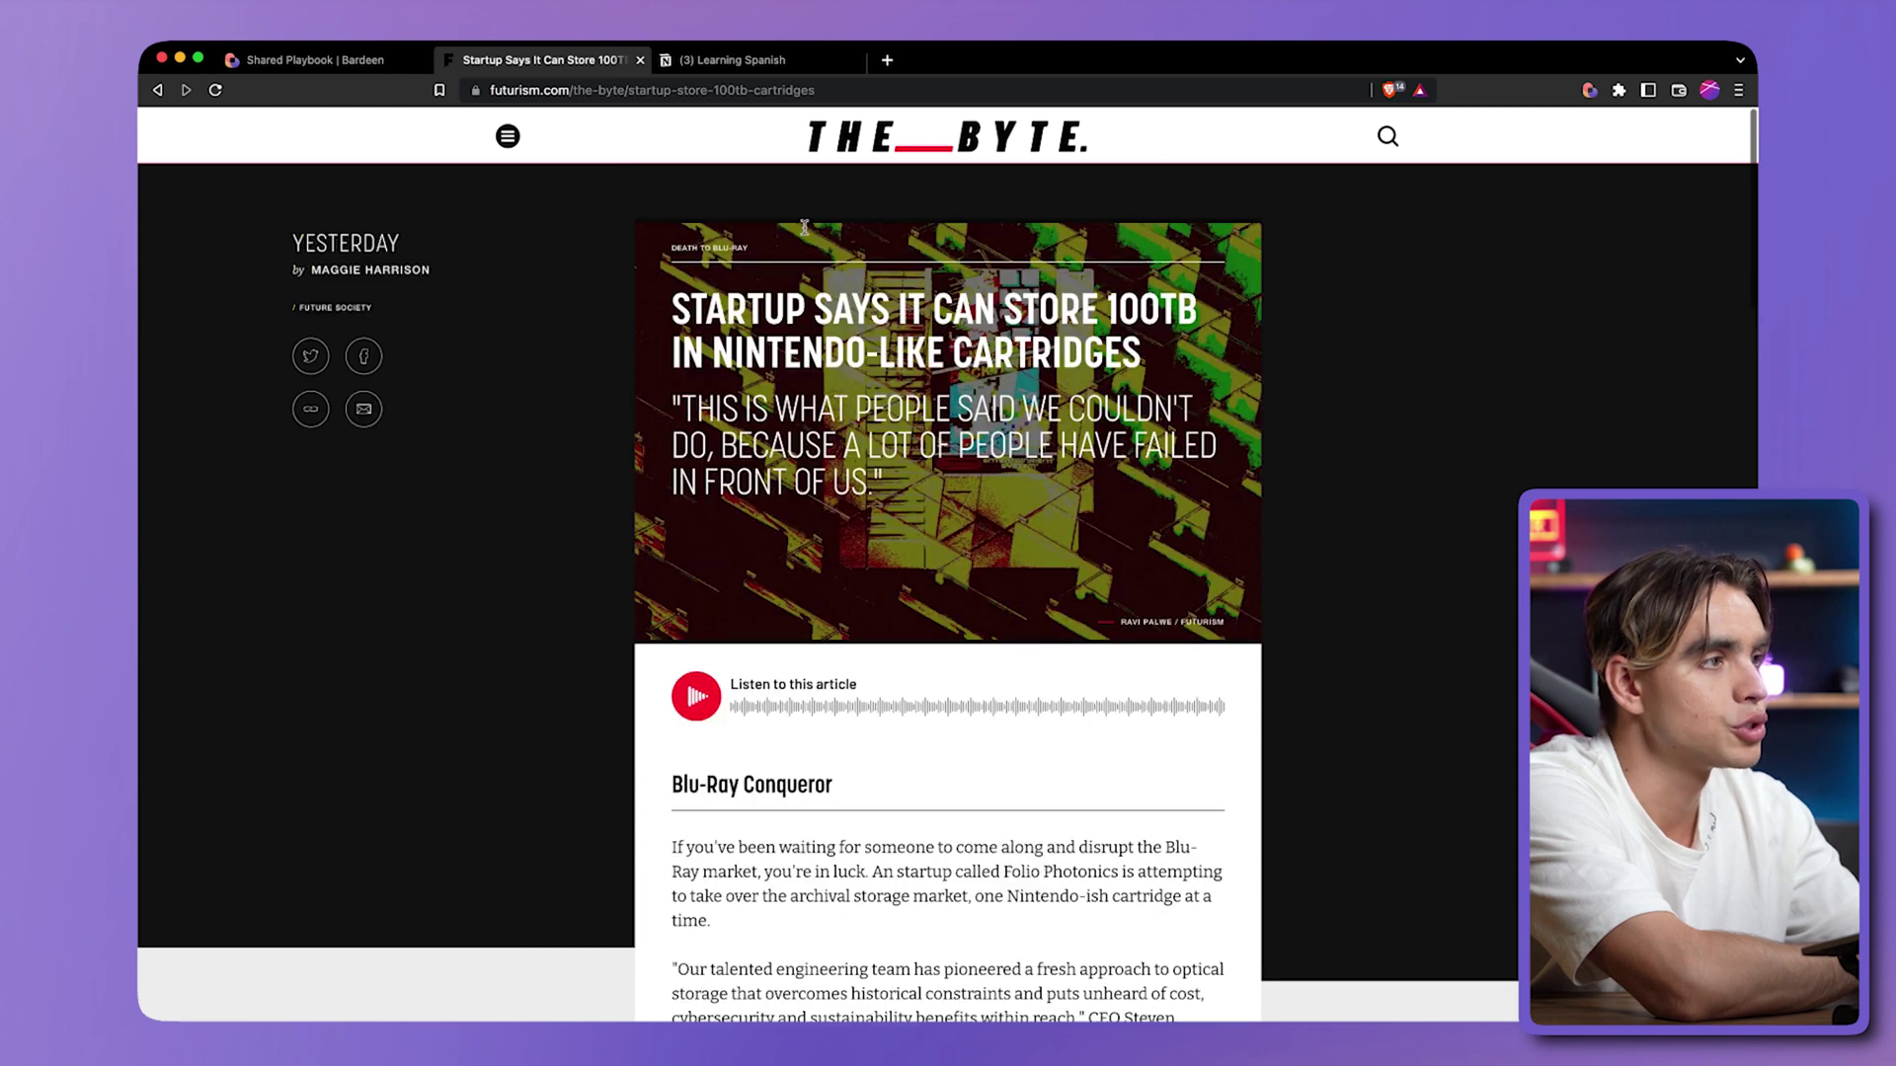
pyautogui.scroll(-6, 805, 232)
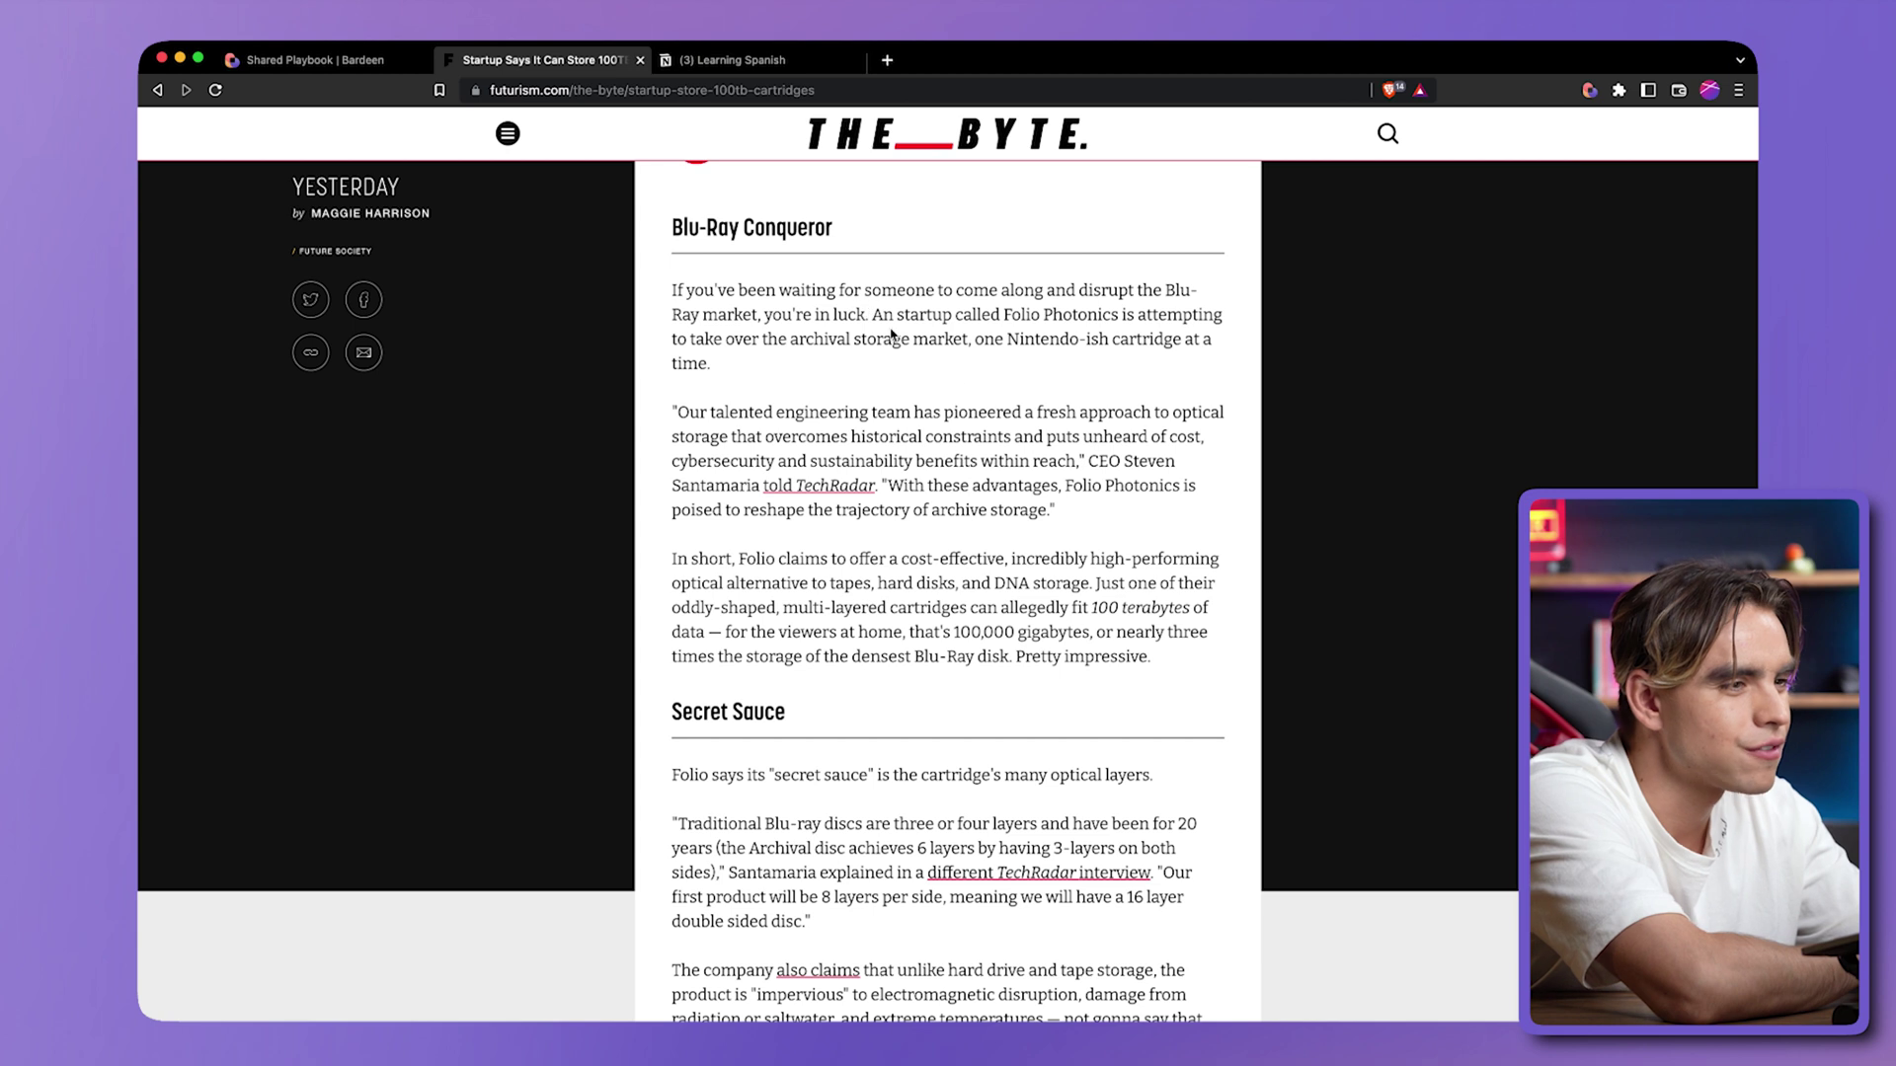
pyautogui.scroll(-5, 999, 589)
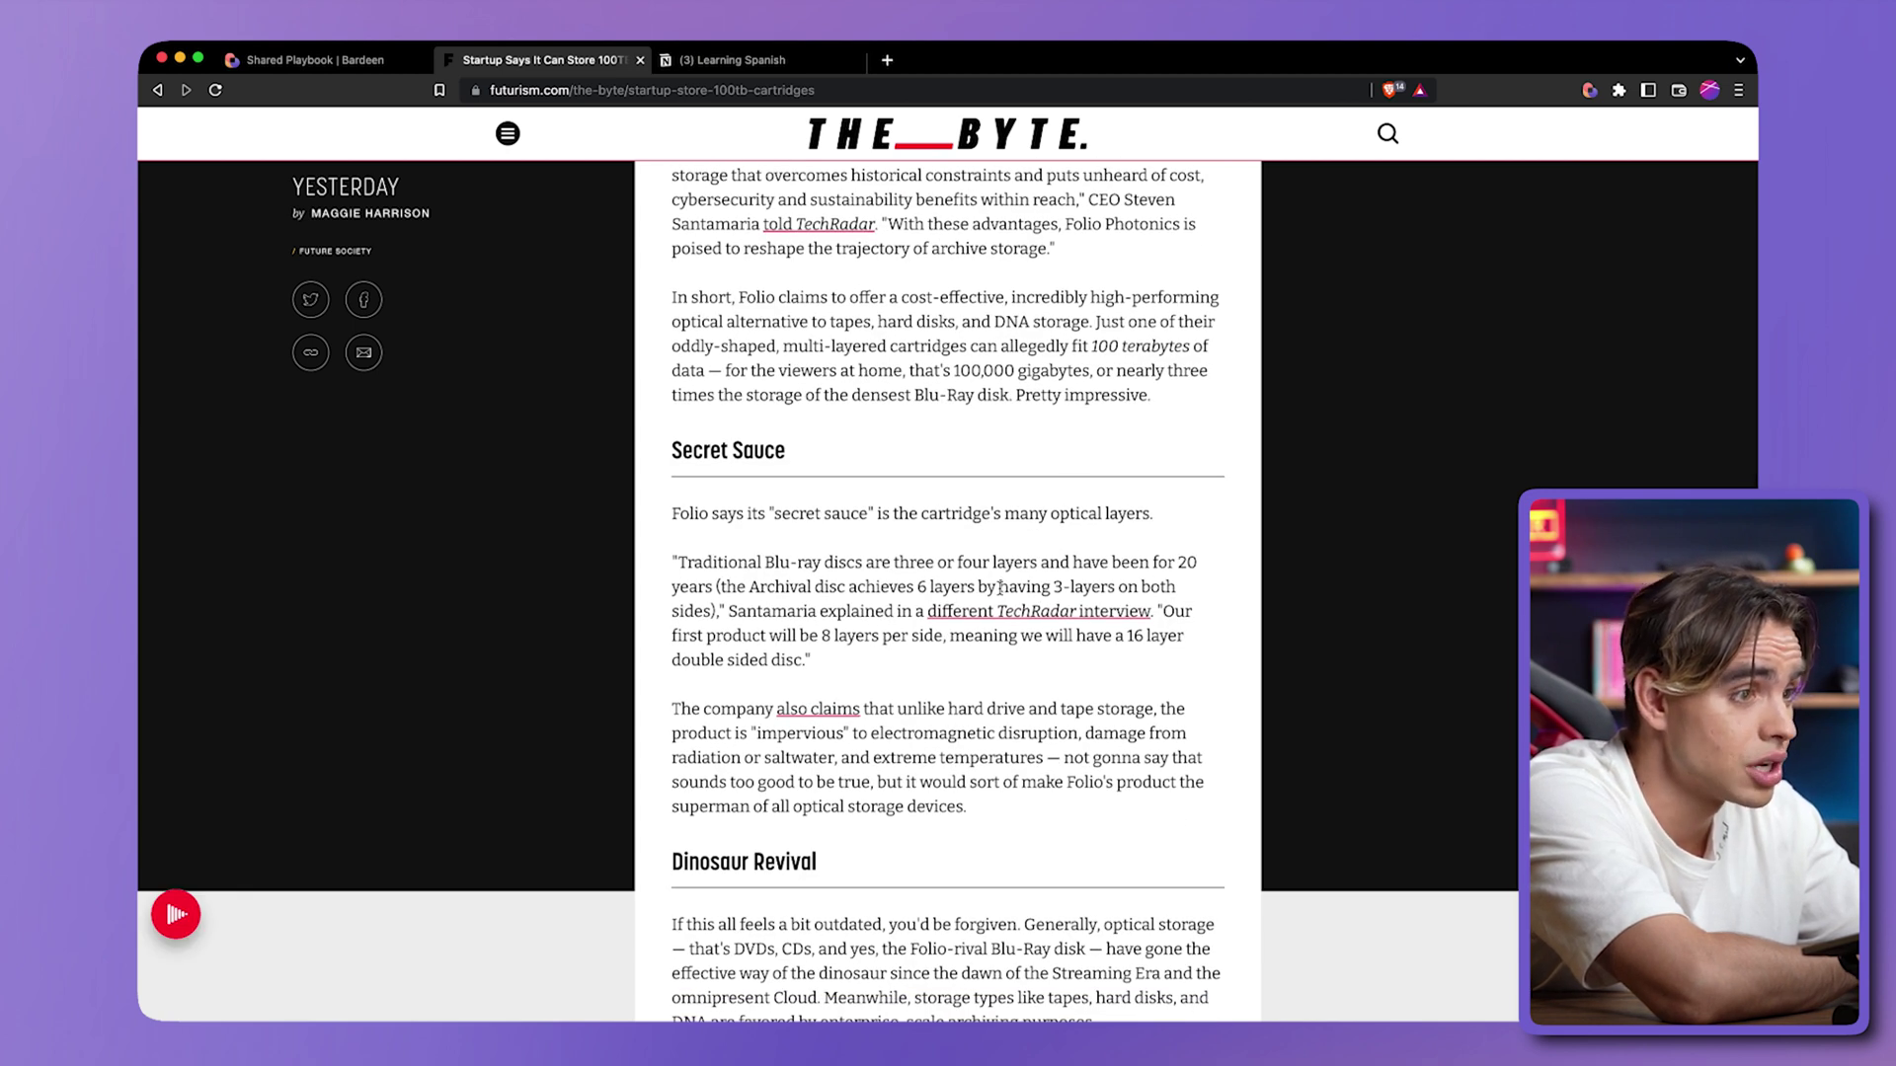
pyautogui.scroll(-3, 999, 588)
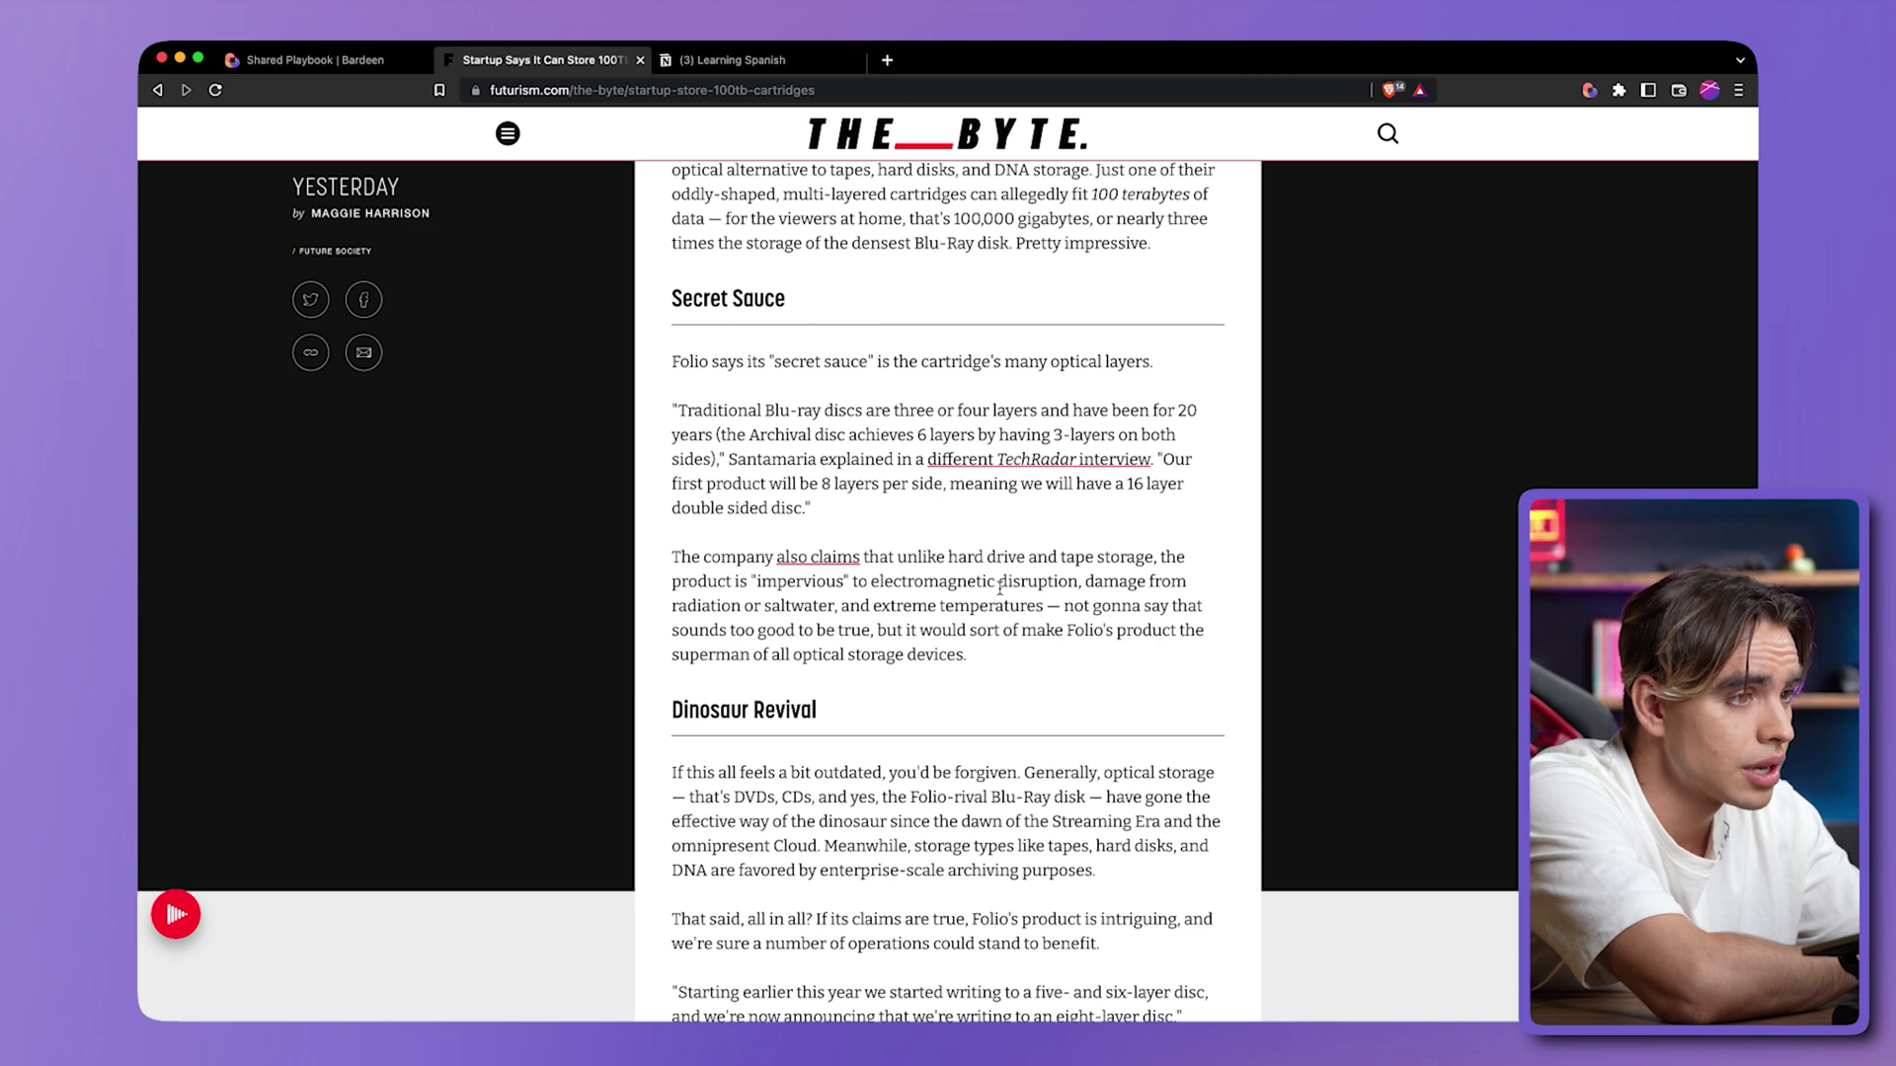
pyautogui.click(973, 624)
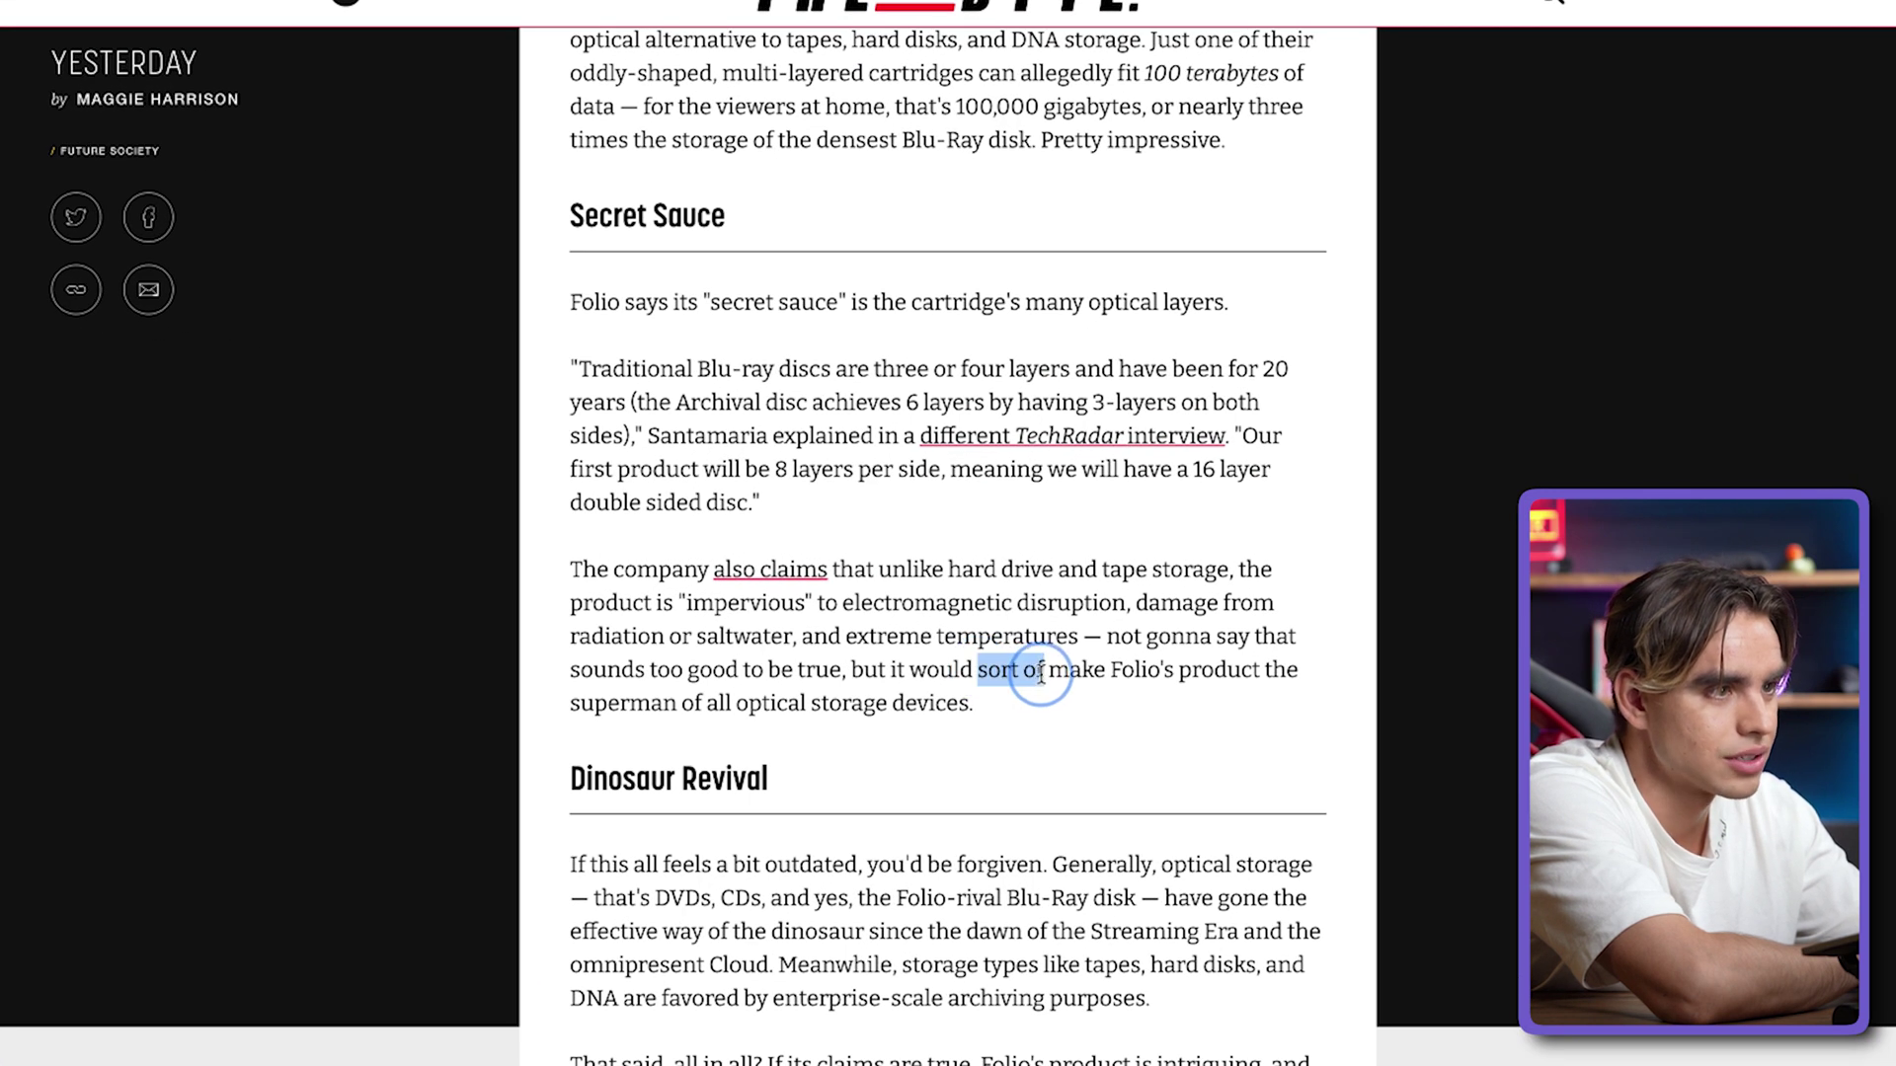
pyautogui.rightClick(1022, 670)
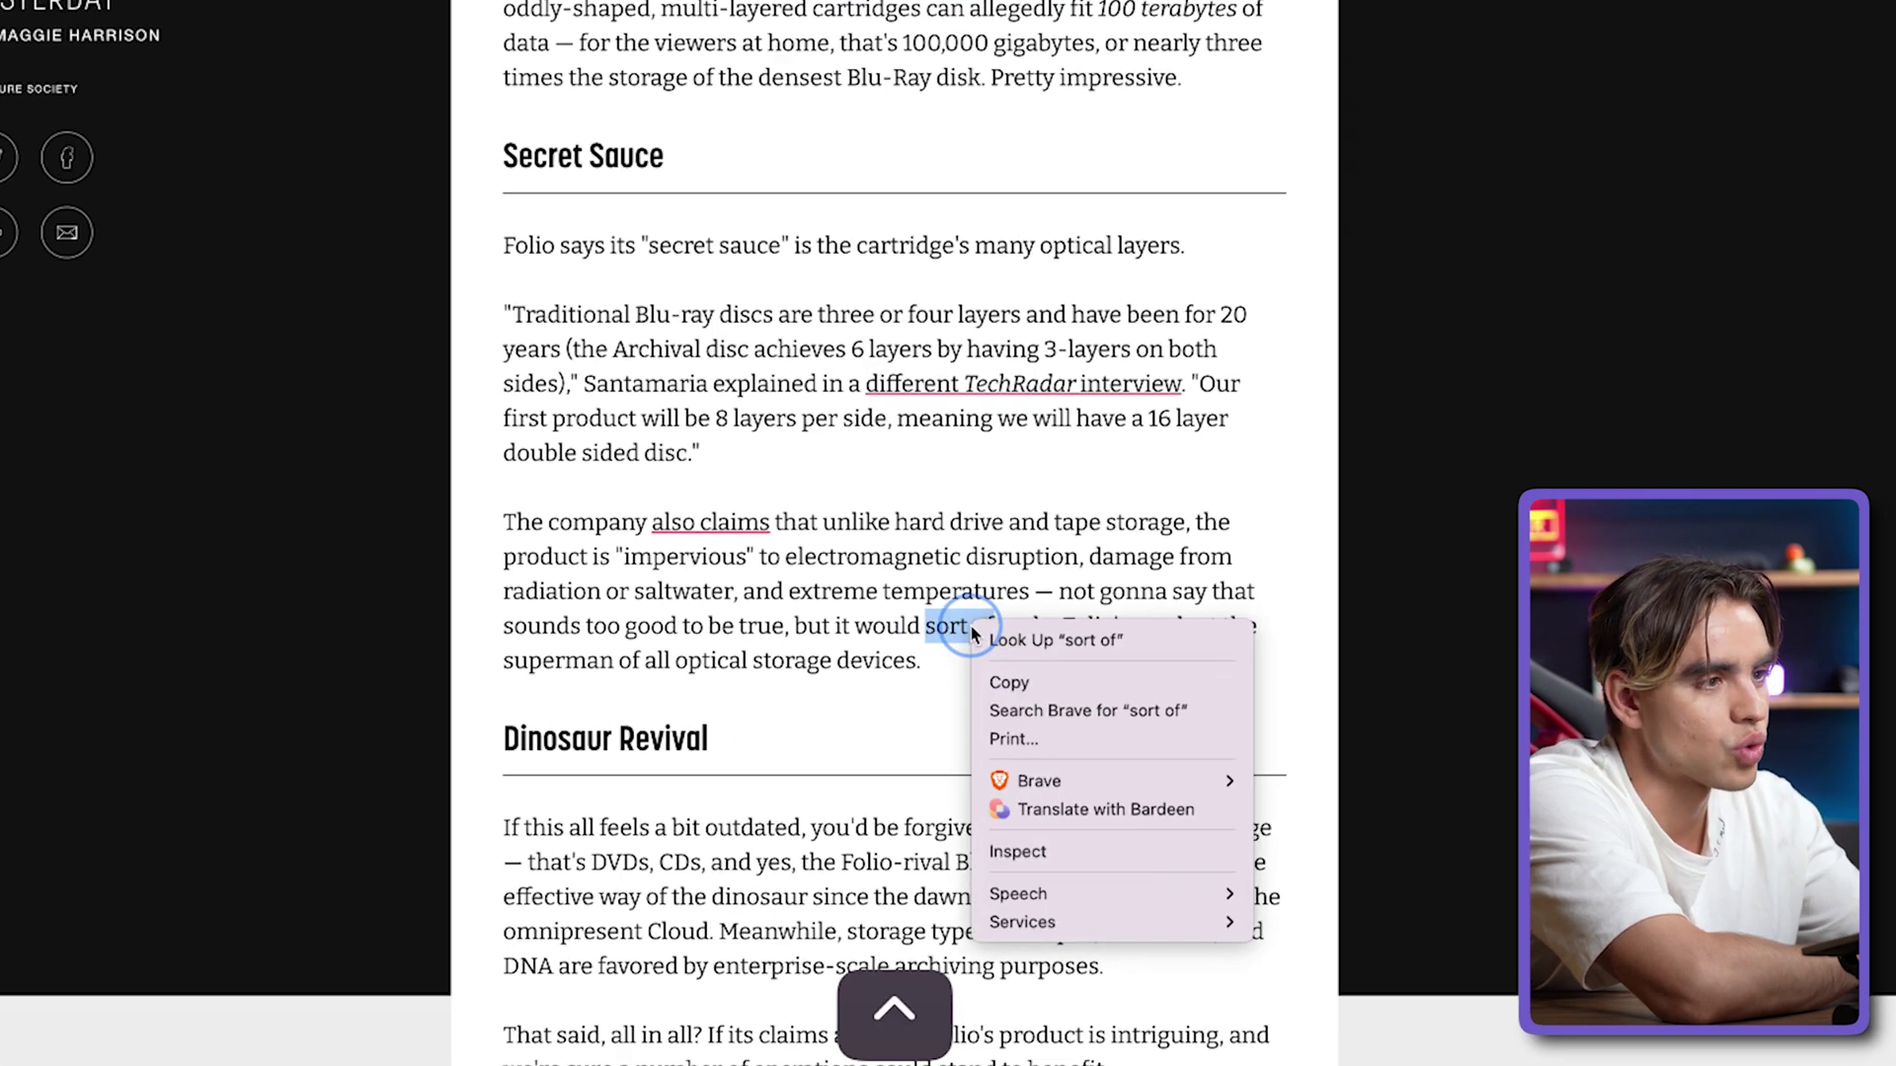
# Translate 'sort of' (algo así como) and 'claims are true' (las afirmaciones son ciertas) with Bardeen
pyautogui.click(1166, 854)
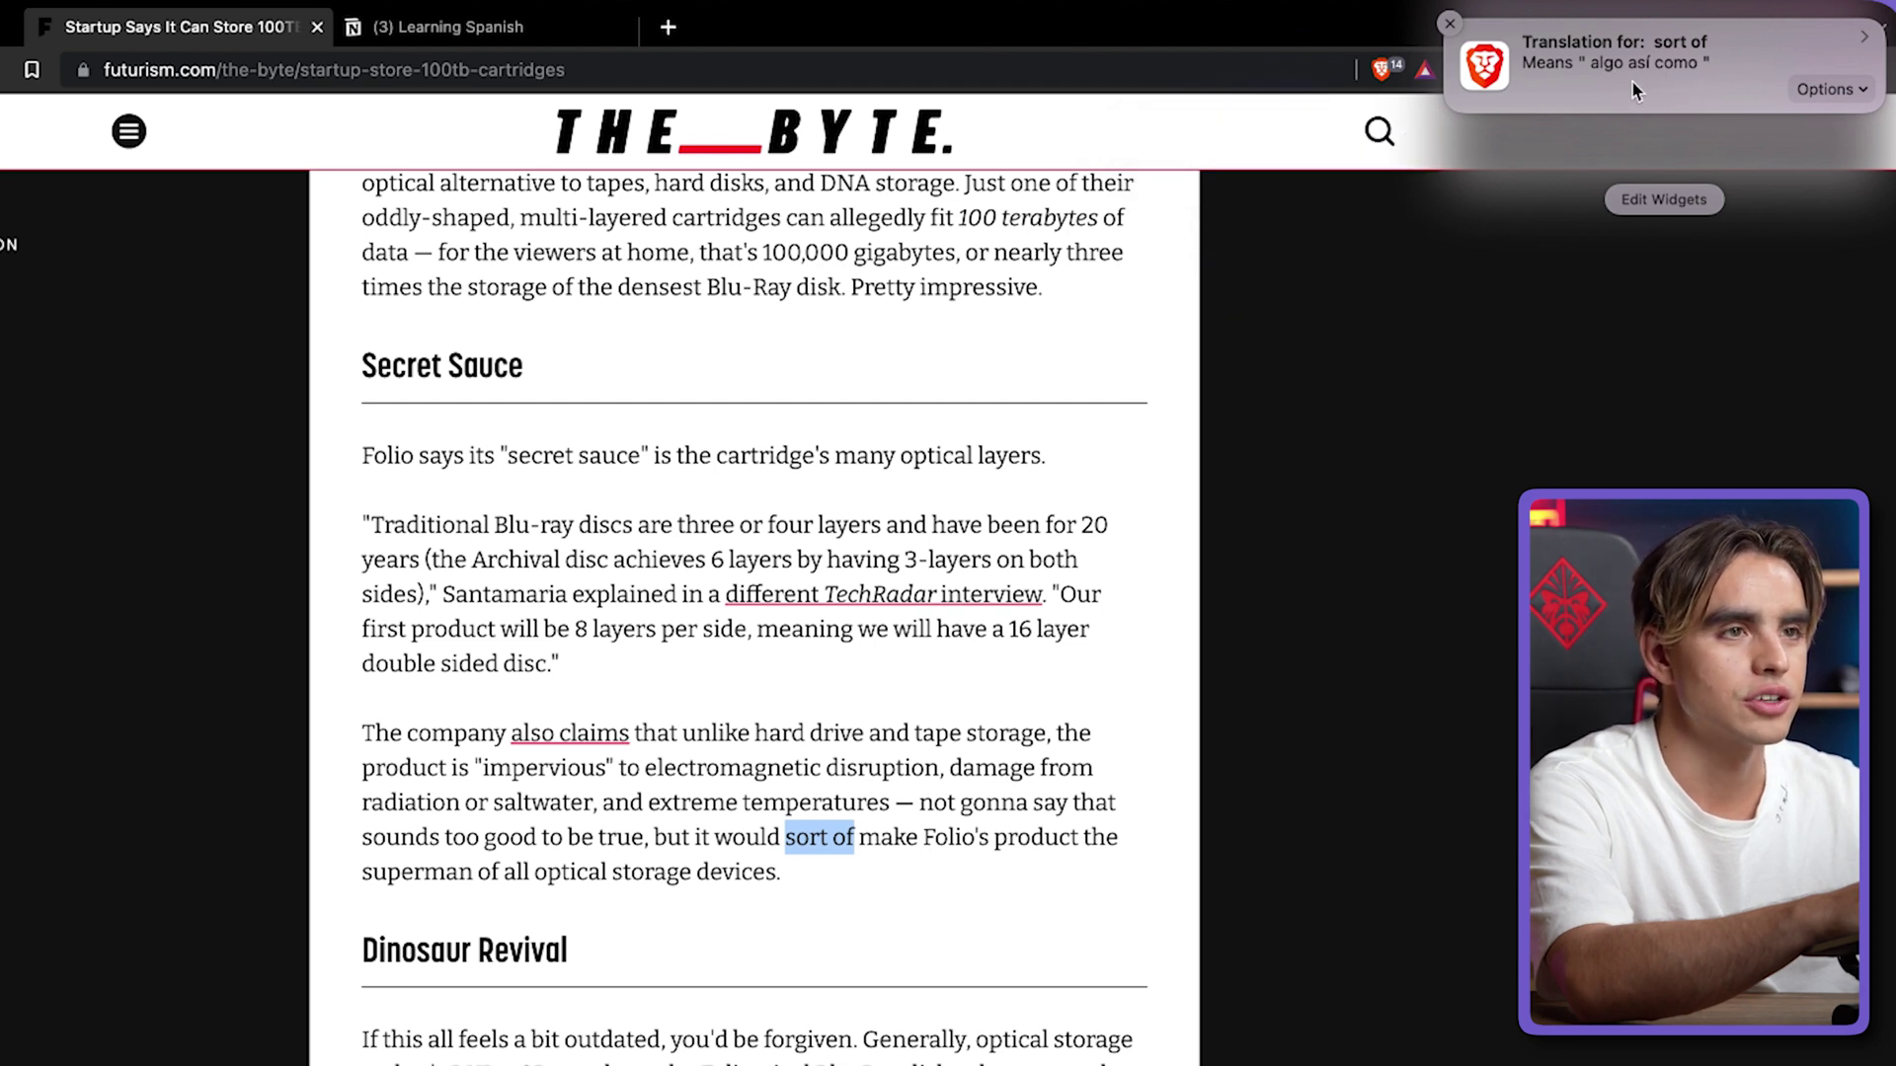
pyautogui.scroll(-5, 938, 869)
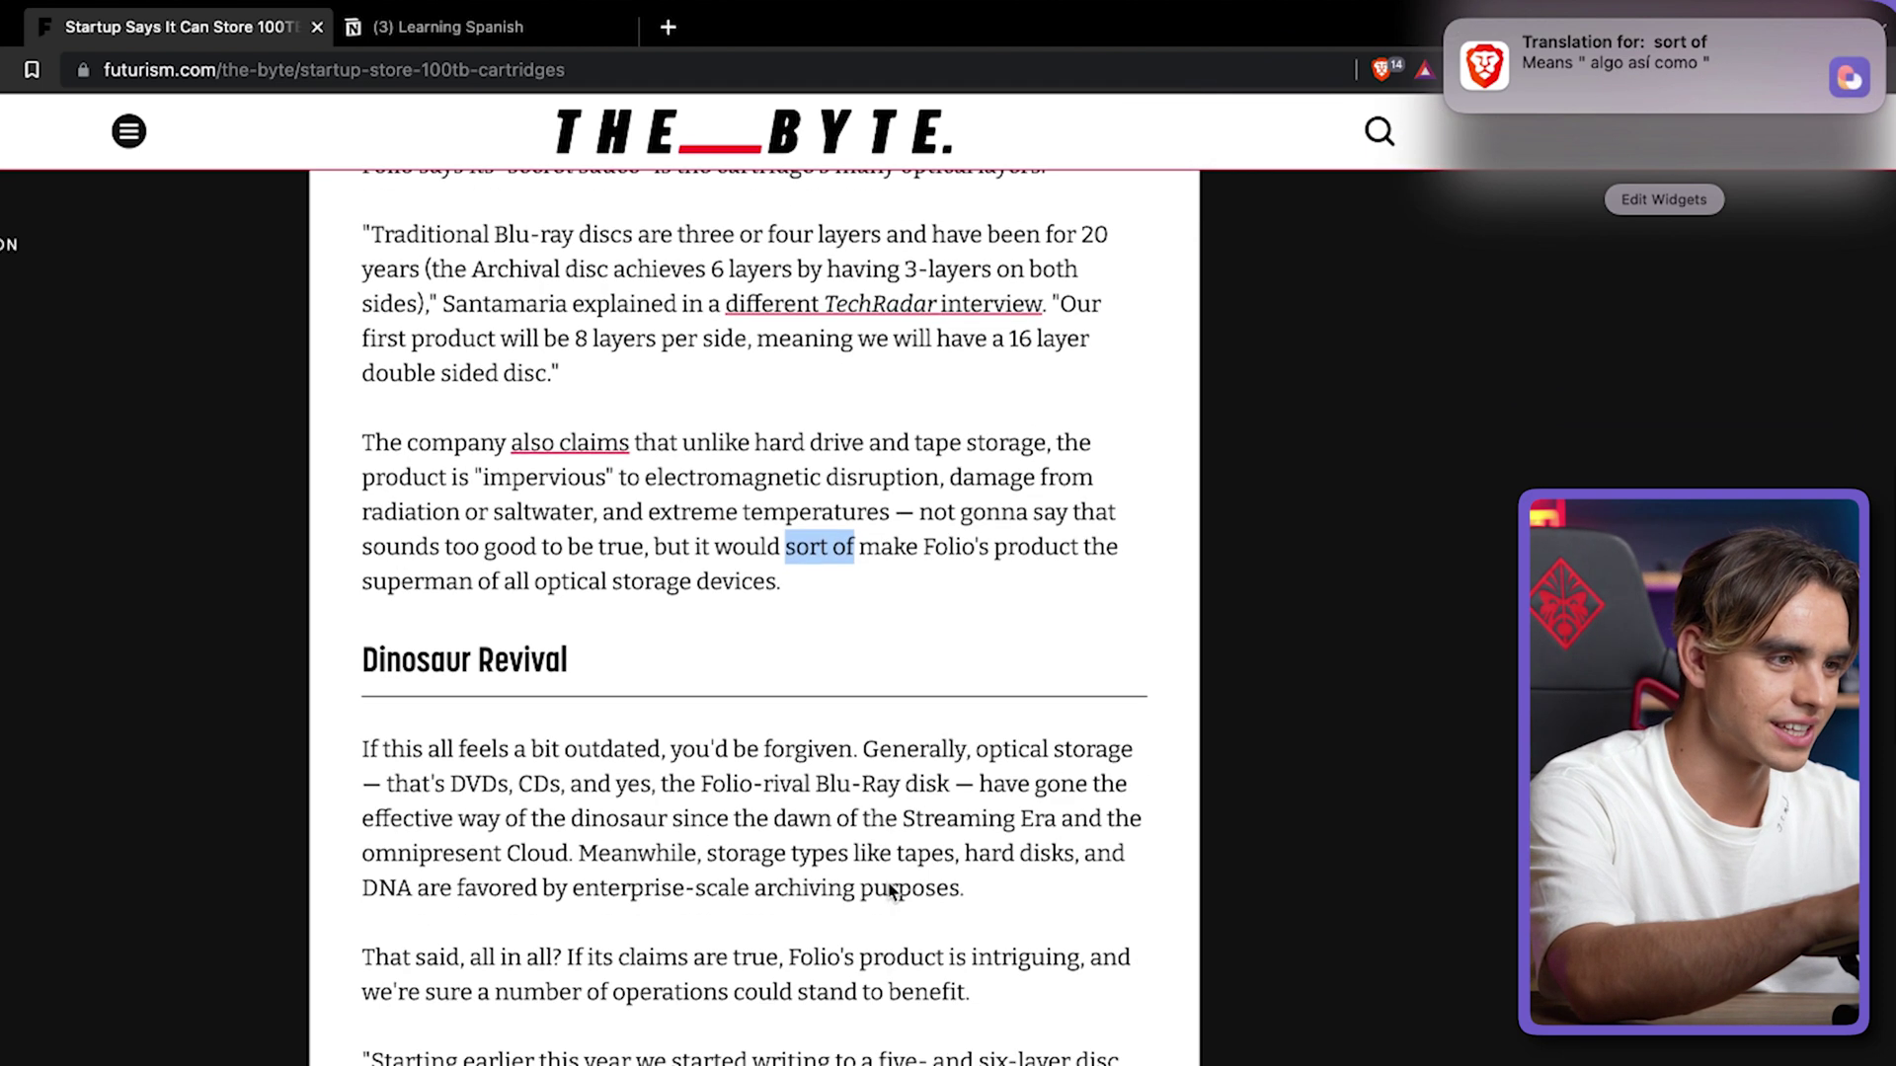
pyautogui.click(589, 913)
pyautogui.moveTo(619, 915); pyautogui.dragTo(802, 925)
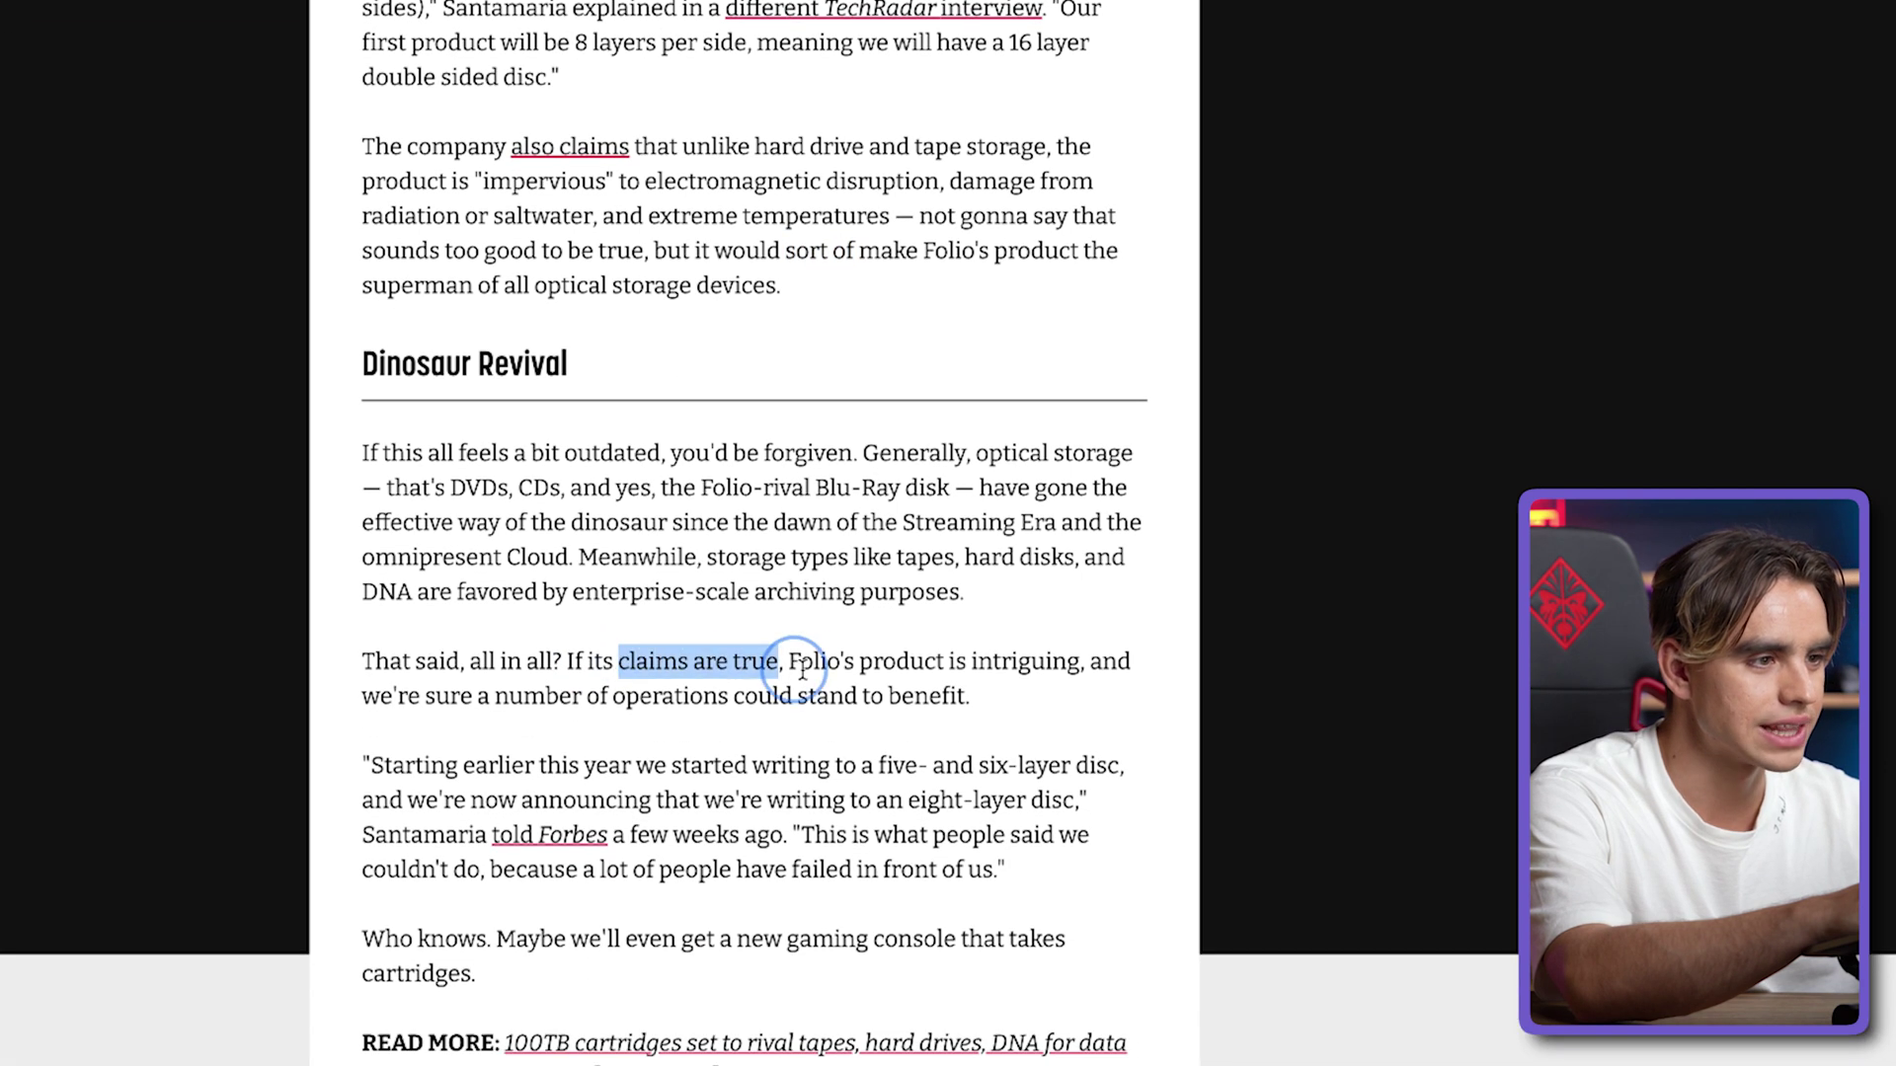
pyautogui.rightClick(748, 666)
pyautogui.click(907, 854)
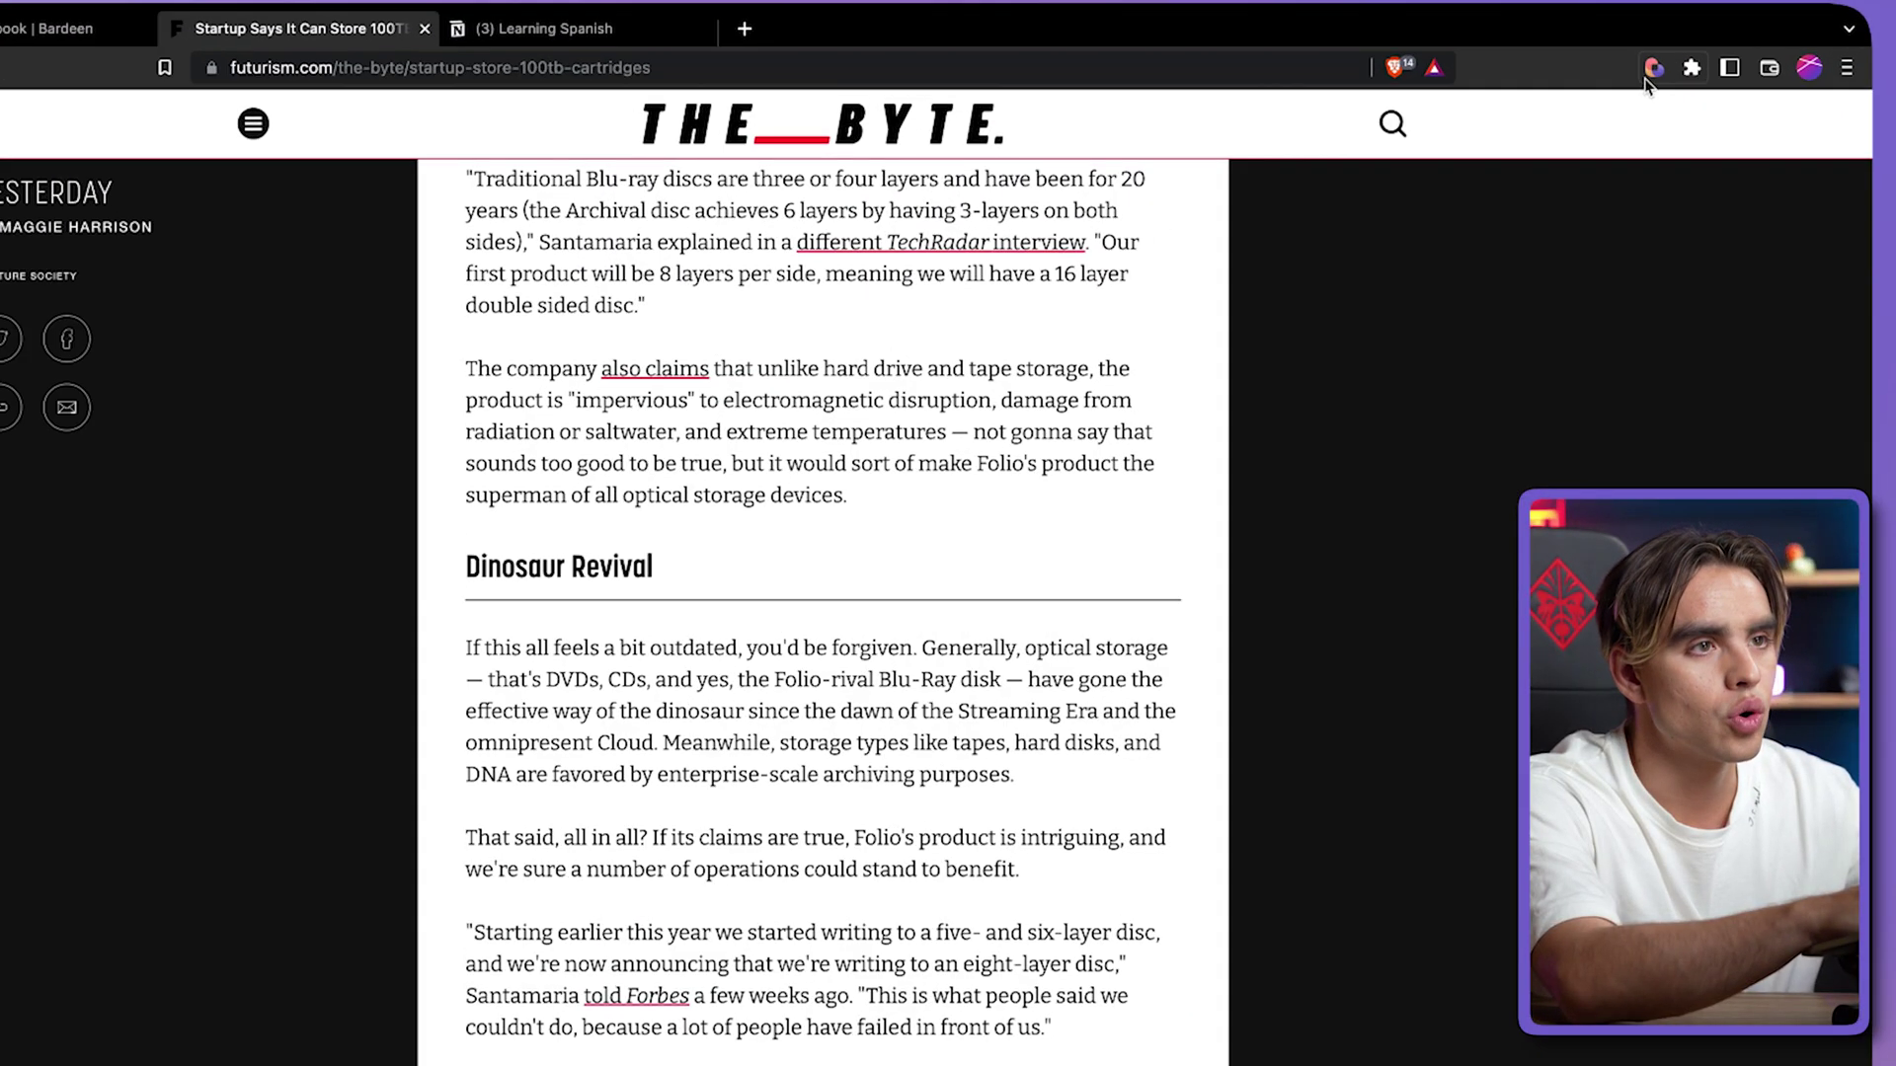
# Duplicate the Translate autobook as 'Translate To English' and open the copy in the builder
pyautogui.click(1589, 90)
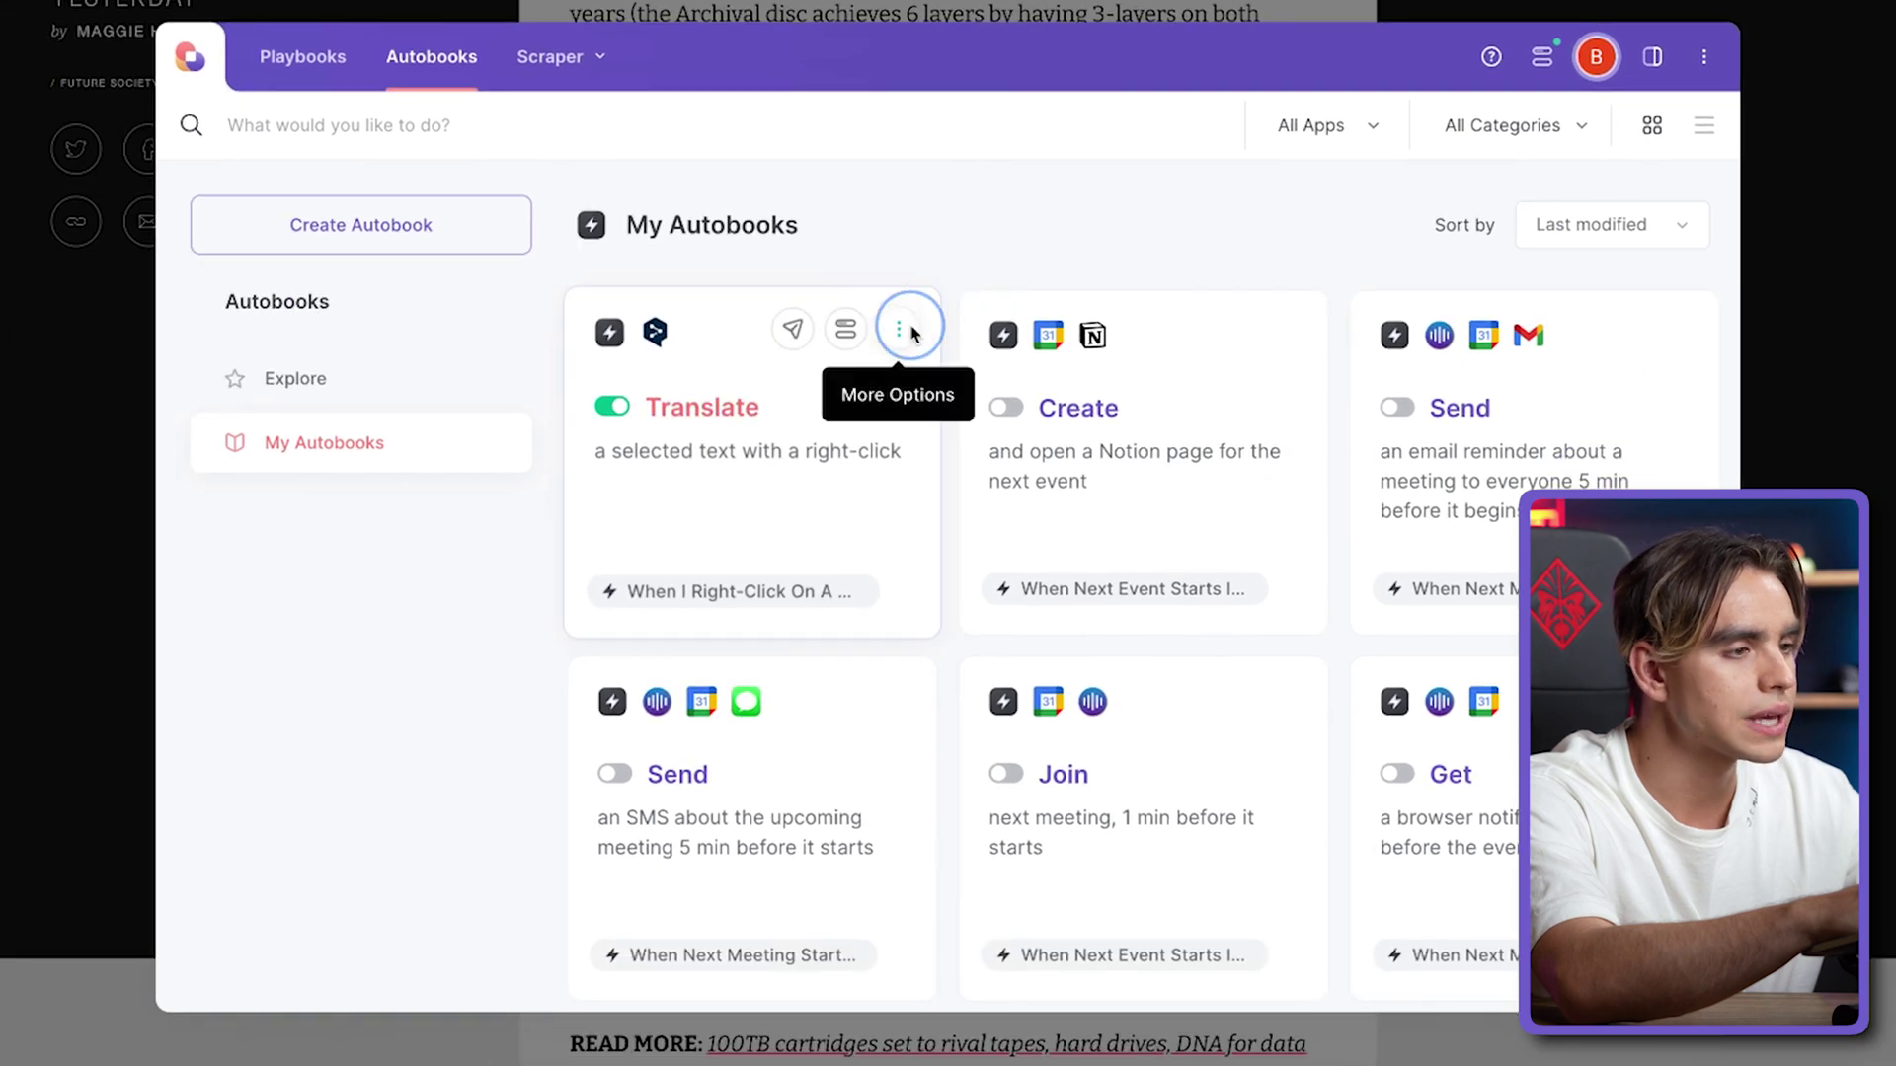
pyautogui.click(901, 328)
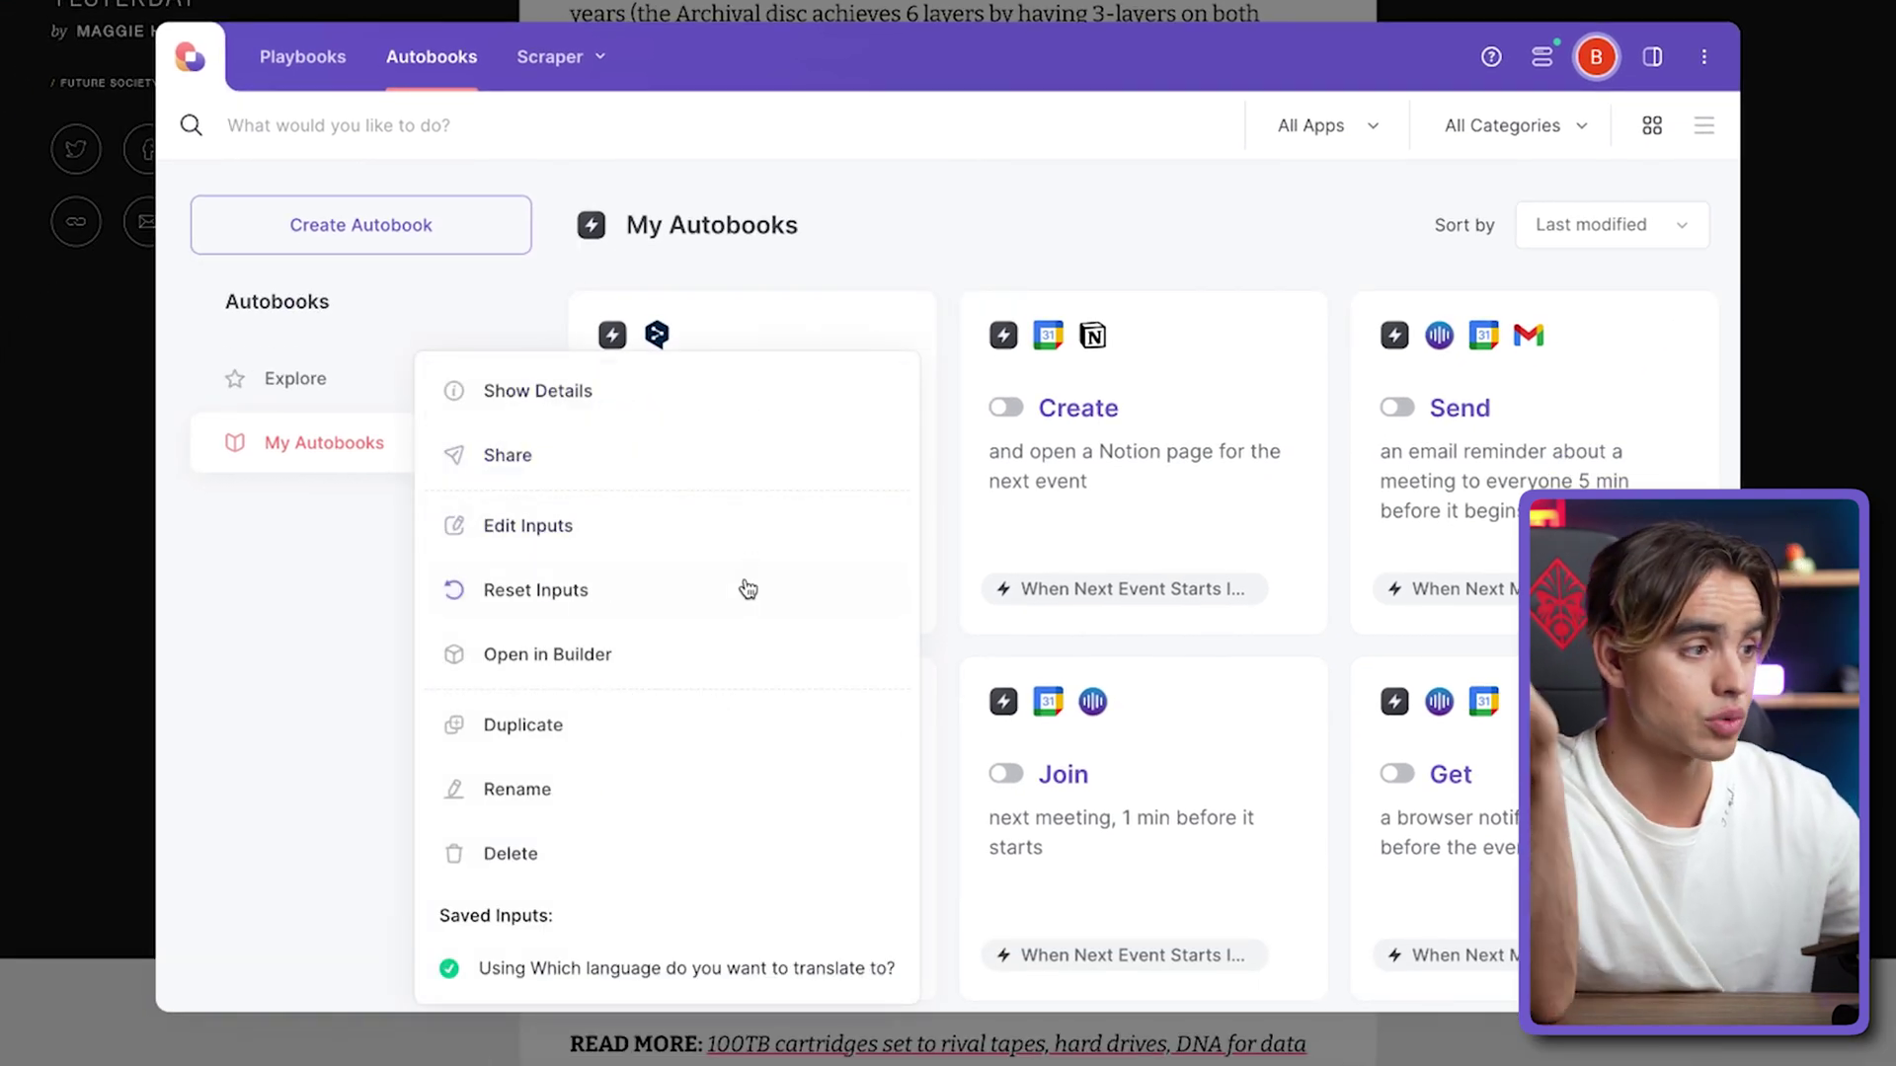
pyautogui.click(738, 721)
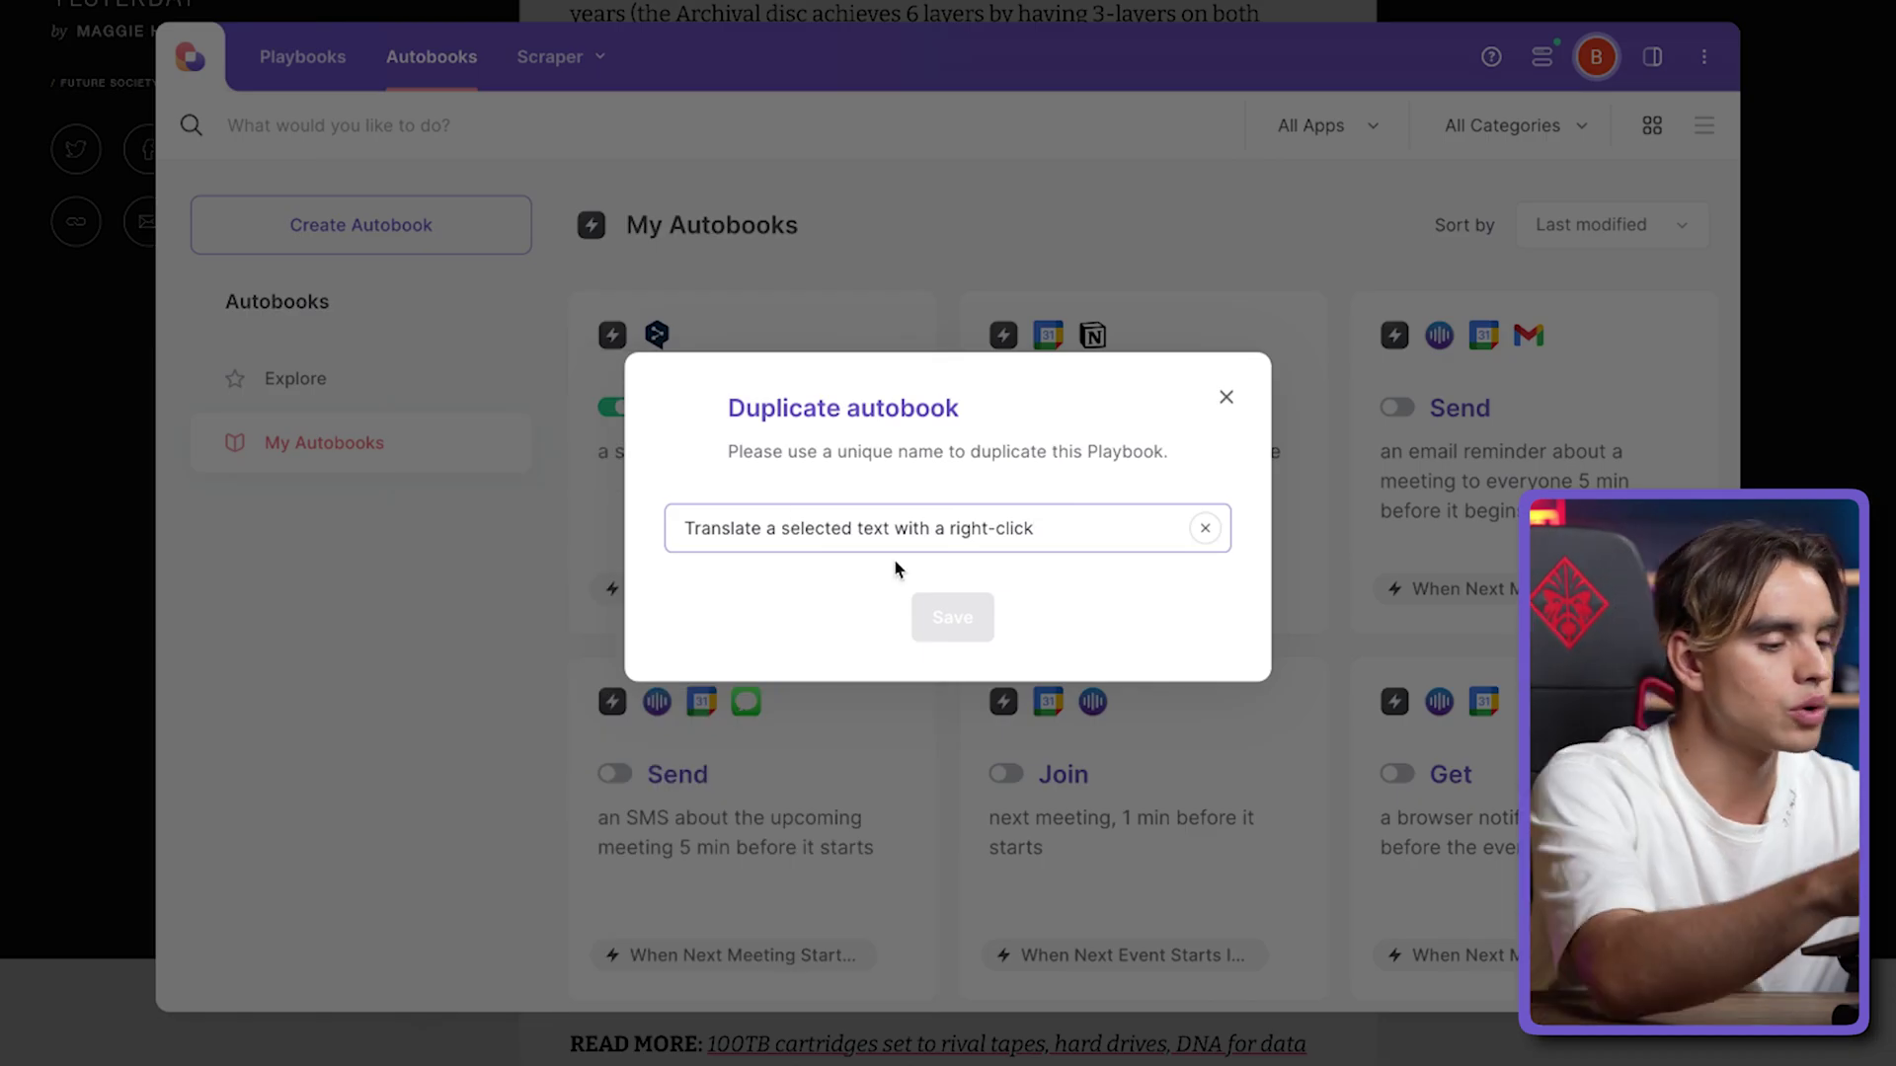
pyautogui.press('super+a')
pyautogui.write('T')
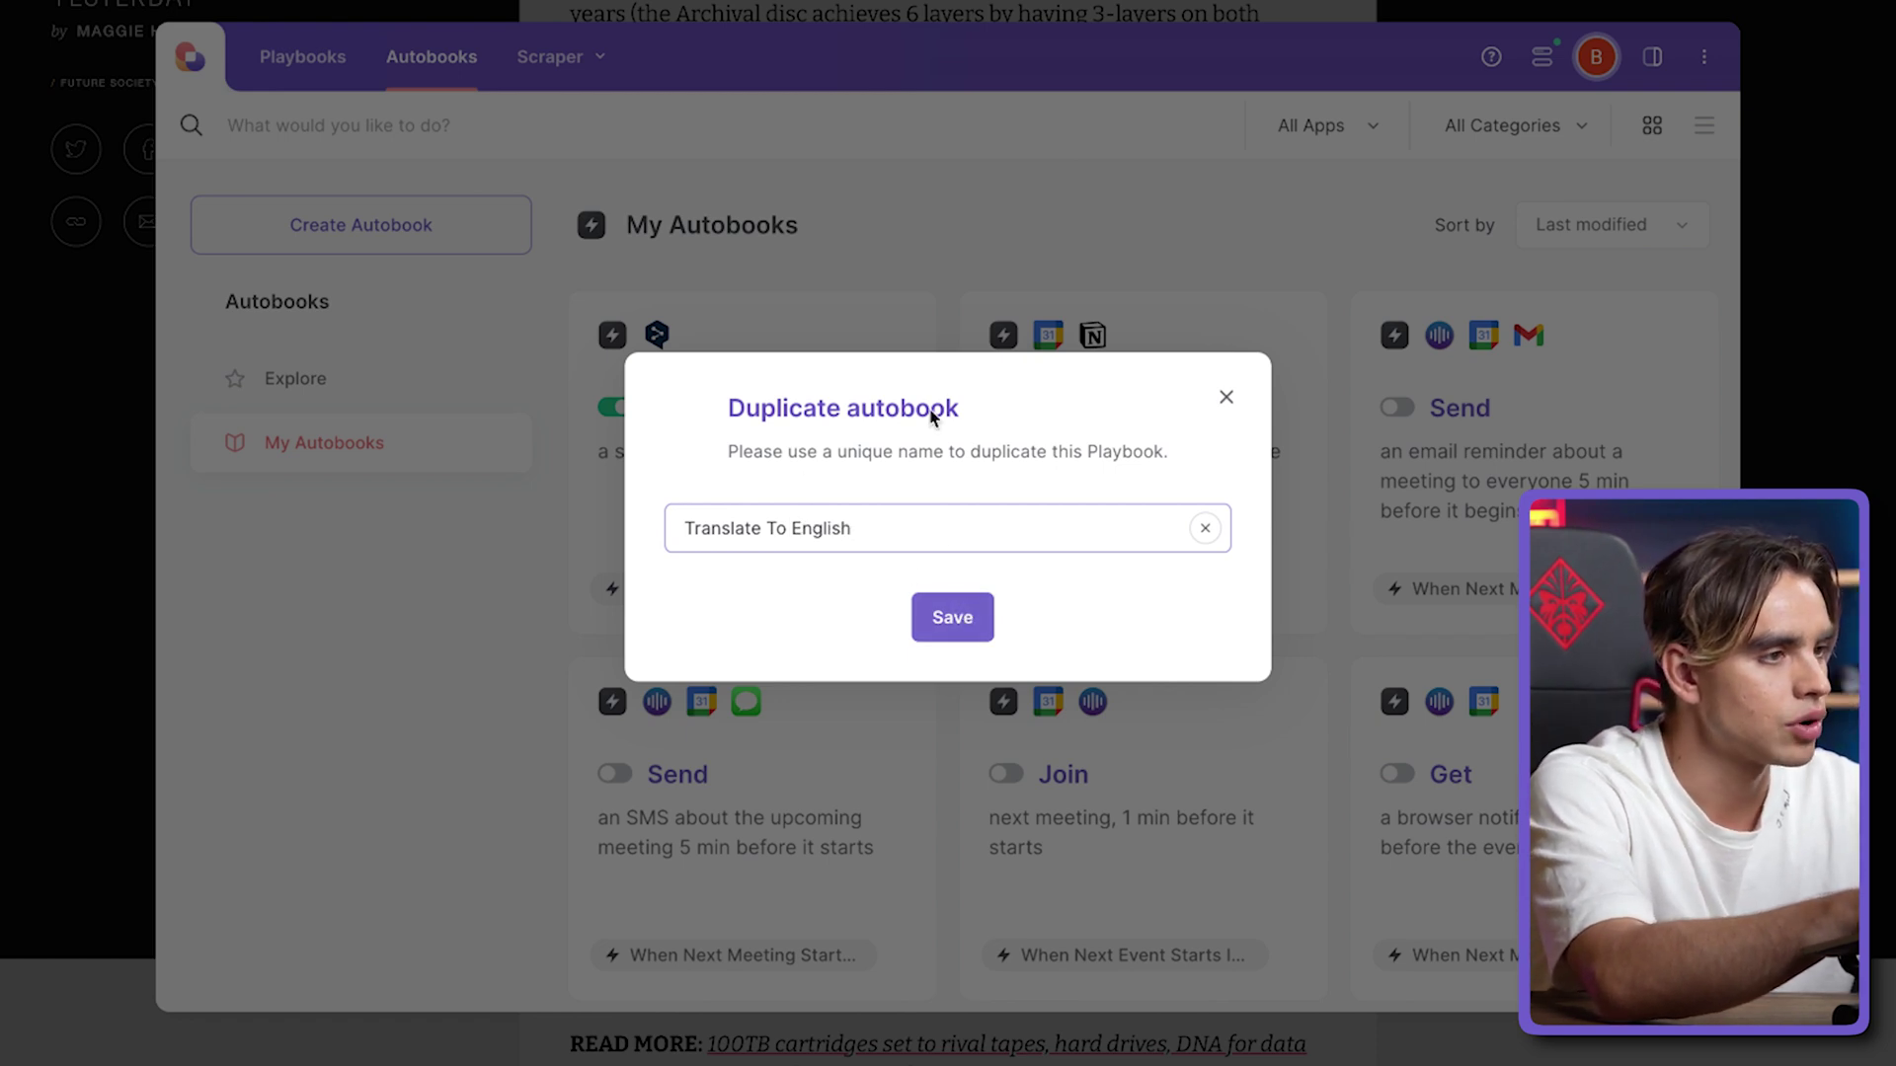
pyautogui.click(943, 625)
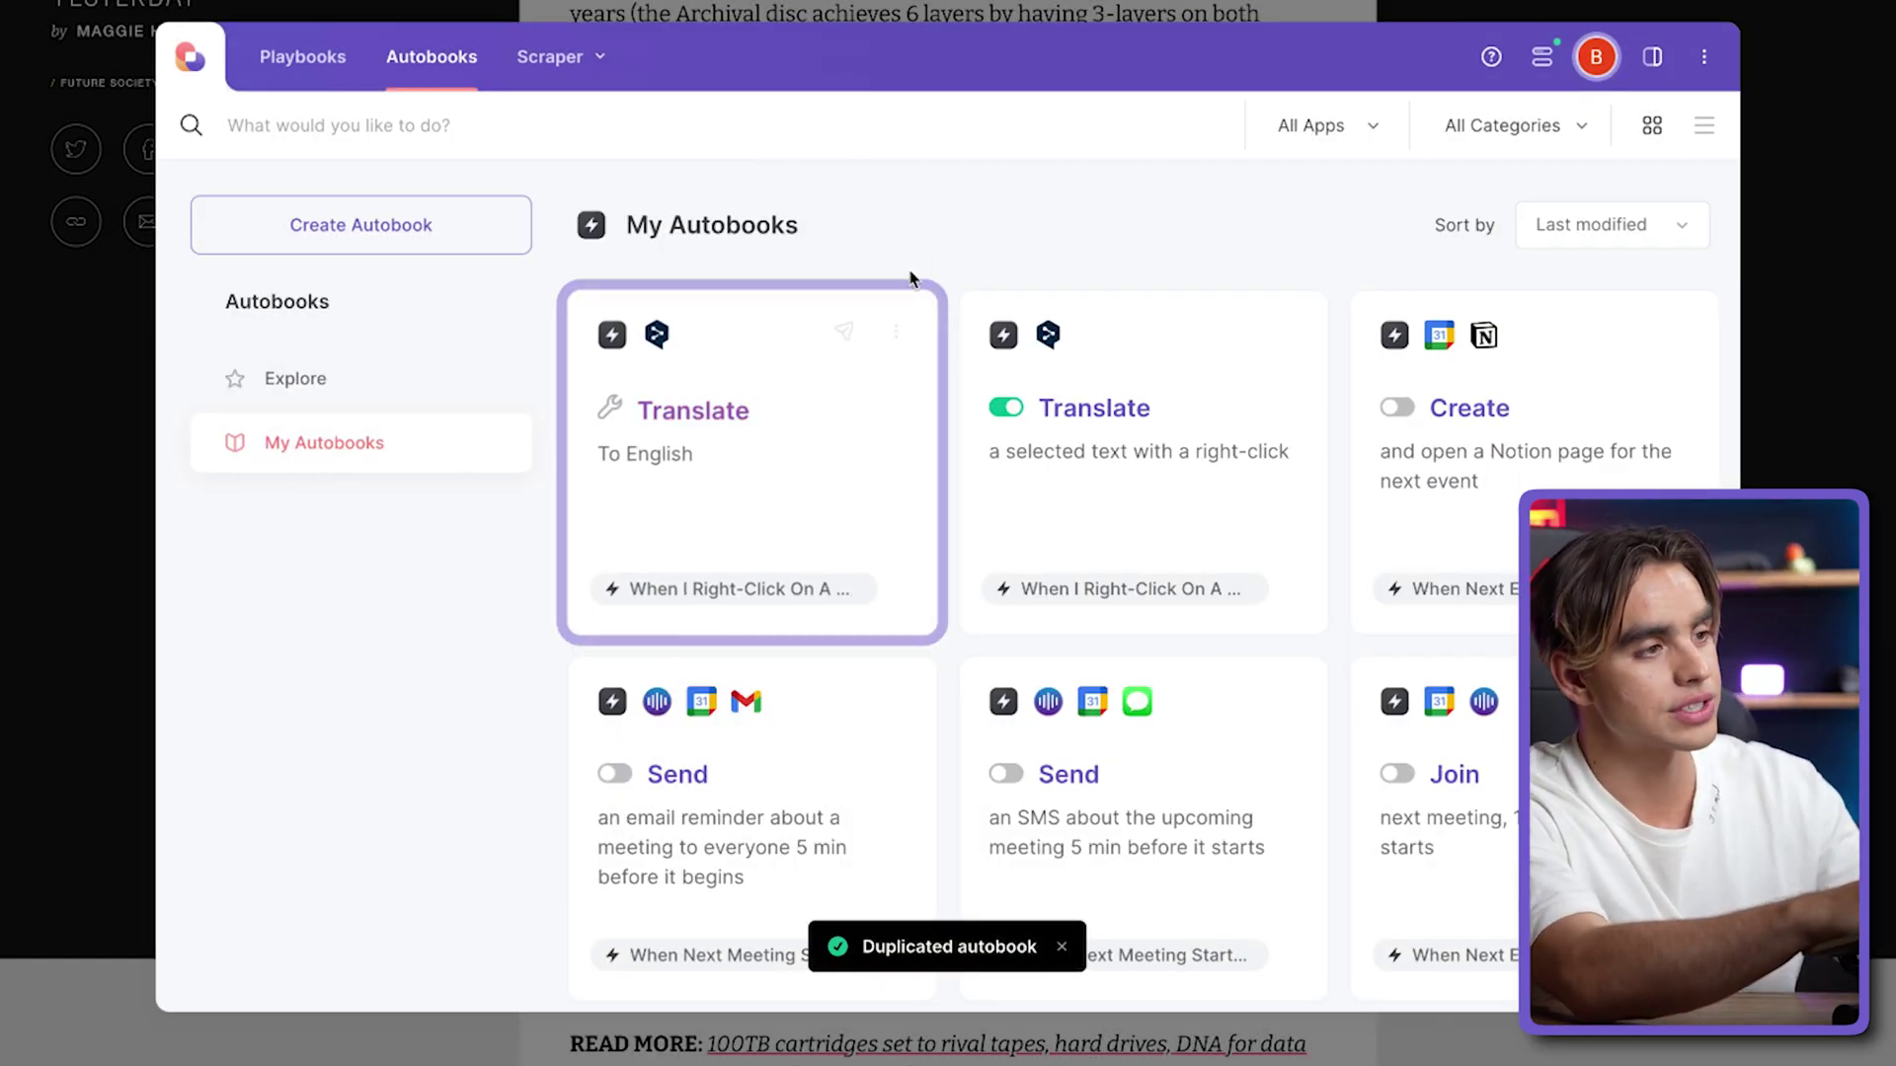
pyautogui.click(898, 331)
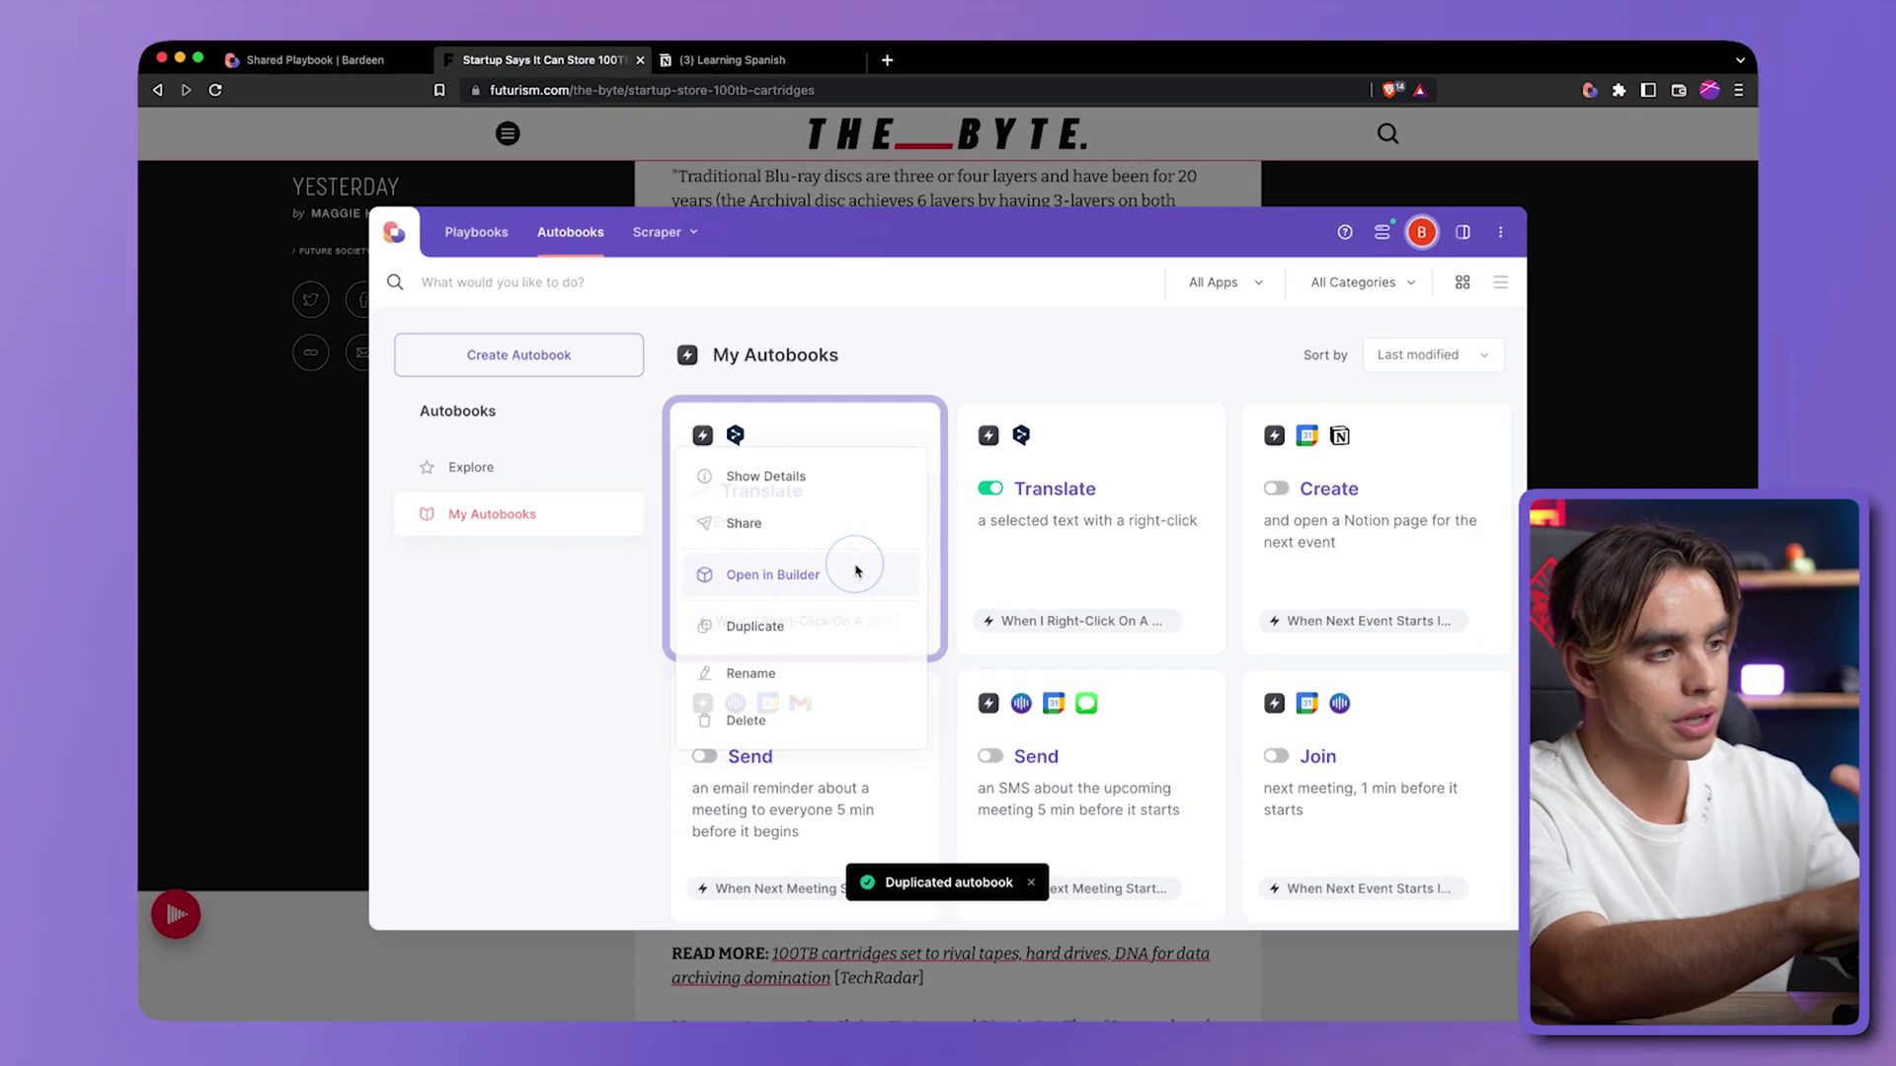
pyautogui.click(825, 525)
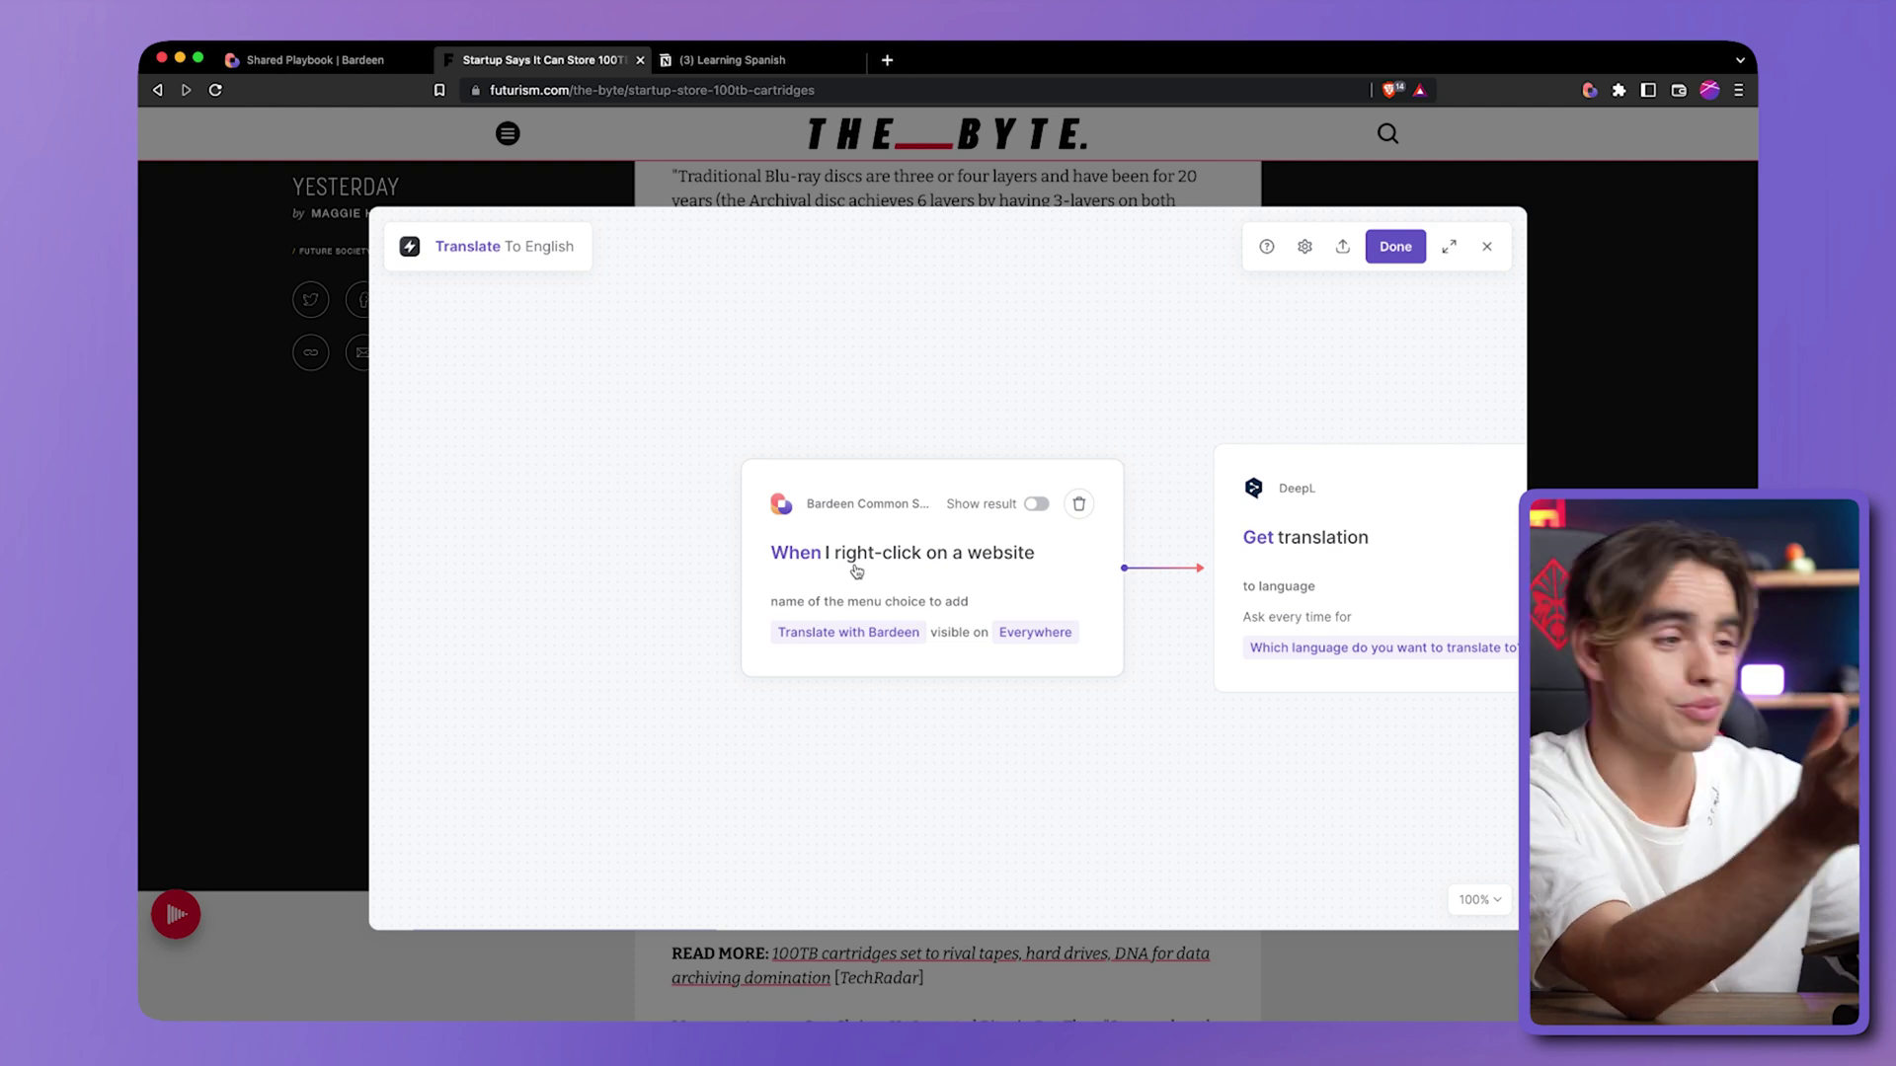
# Replace the 'Translate with Bardeen' menu choice with 'Translate to English', visible Everywhere
pyautogui.click(1003, 597)
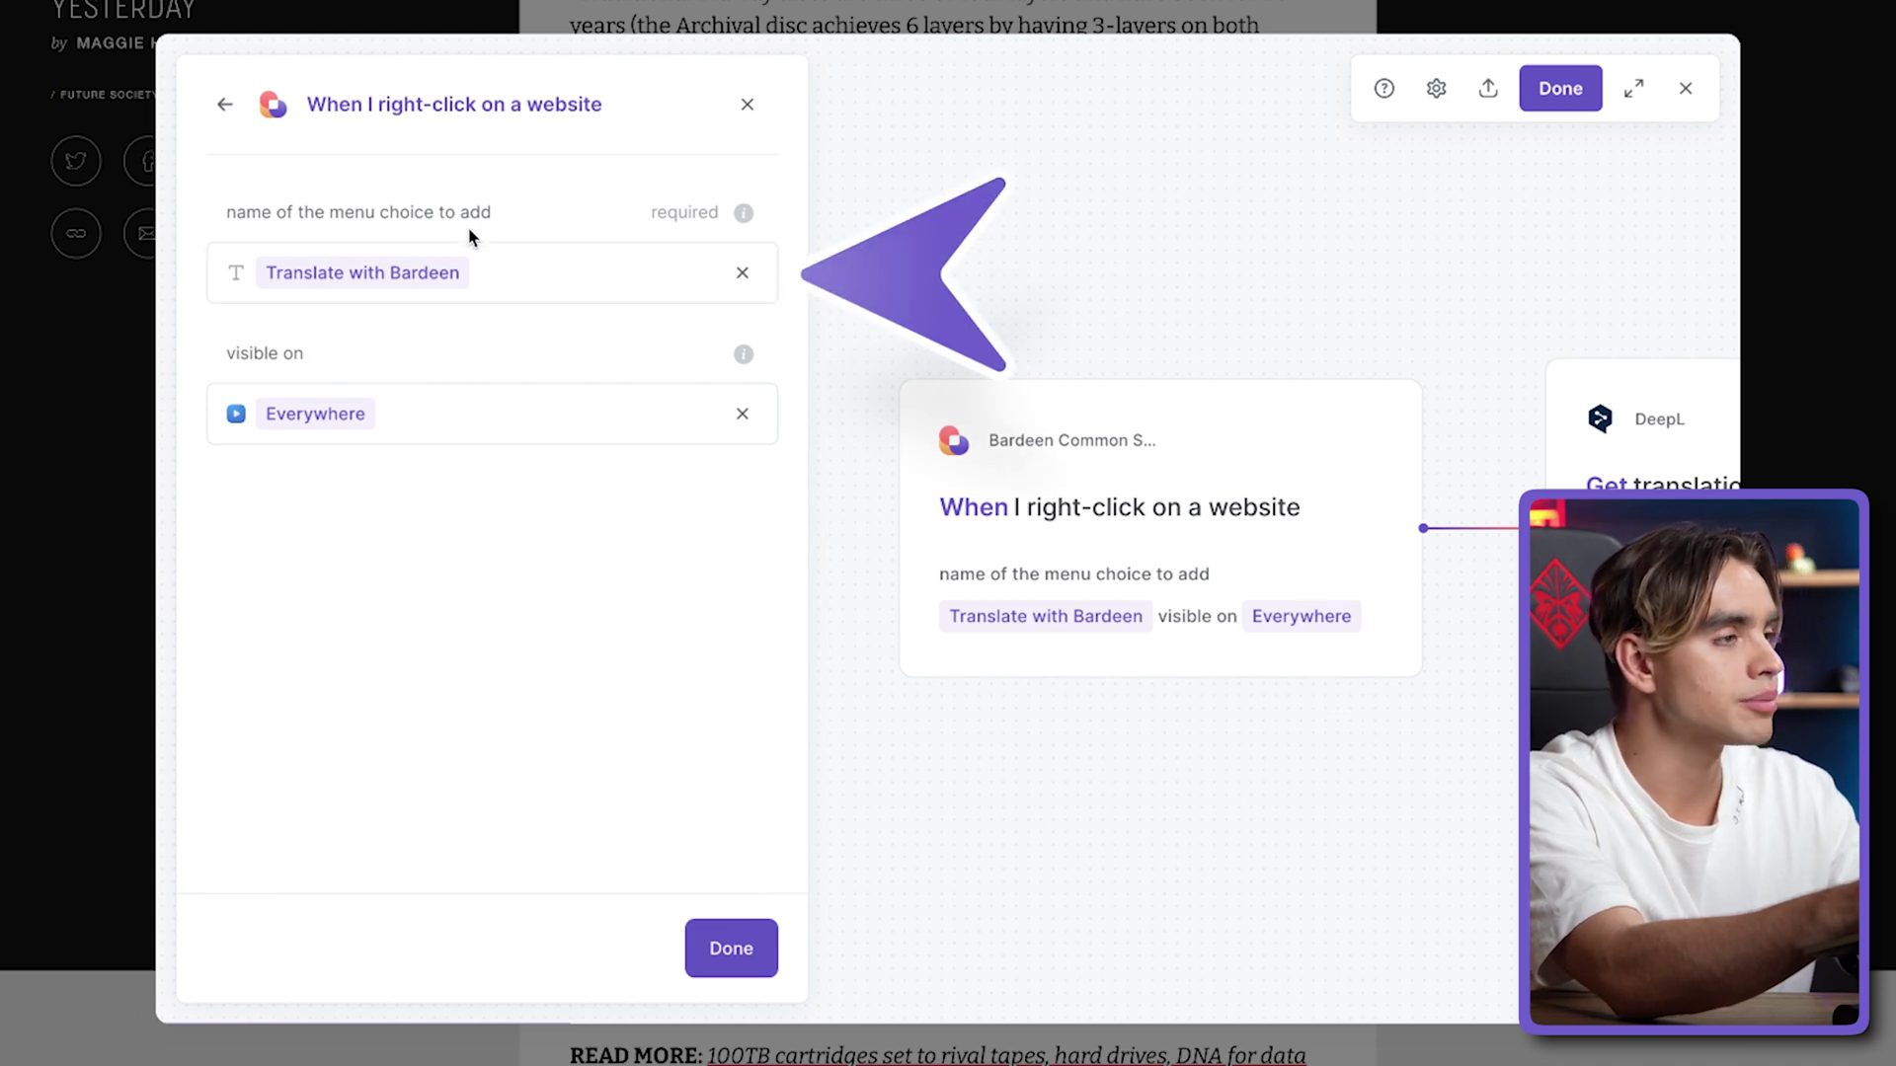
pyautogui.click(547, 282)
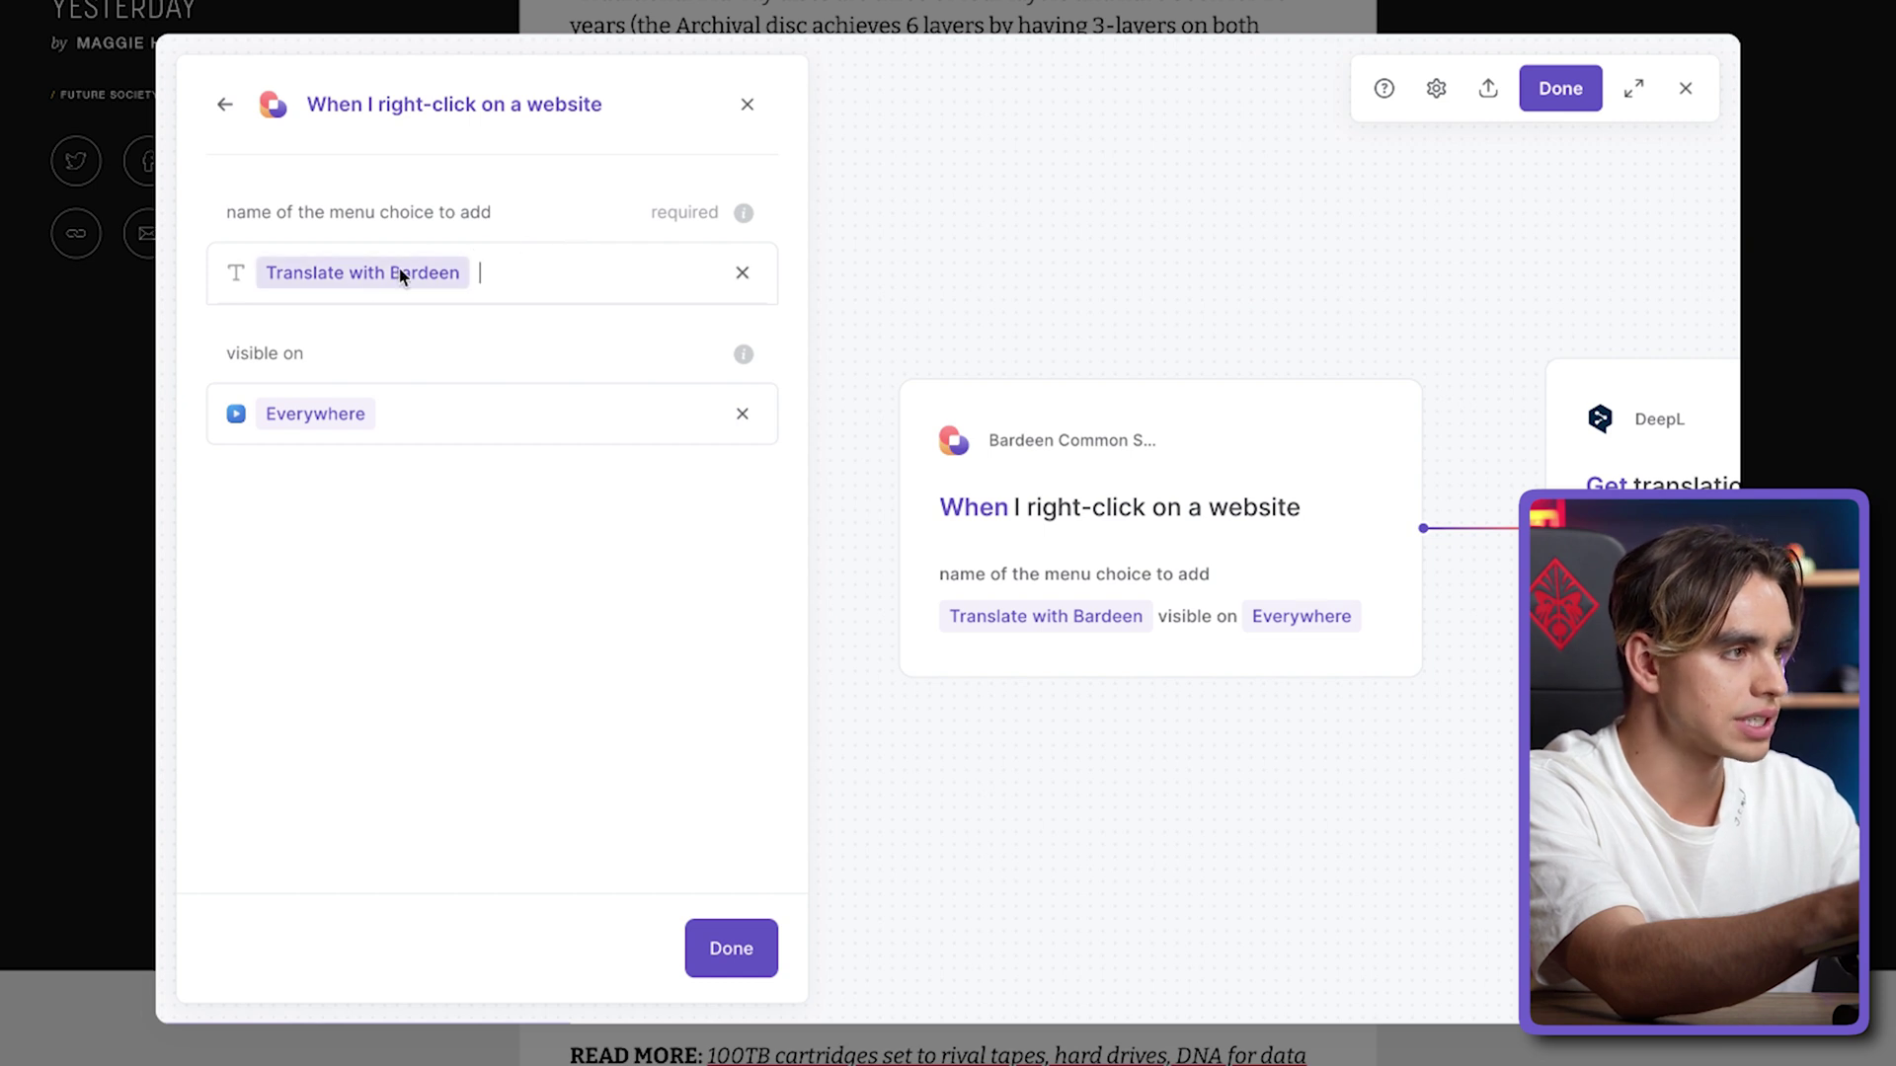
pyautogui.press('BackSpace')
pyautogui.write('Tr')
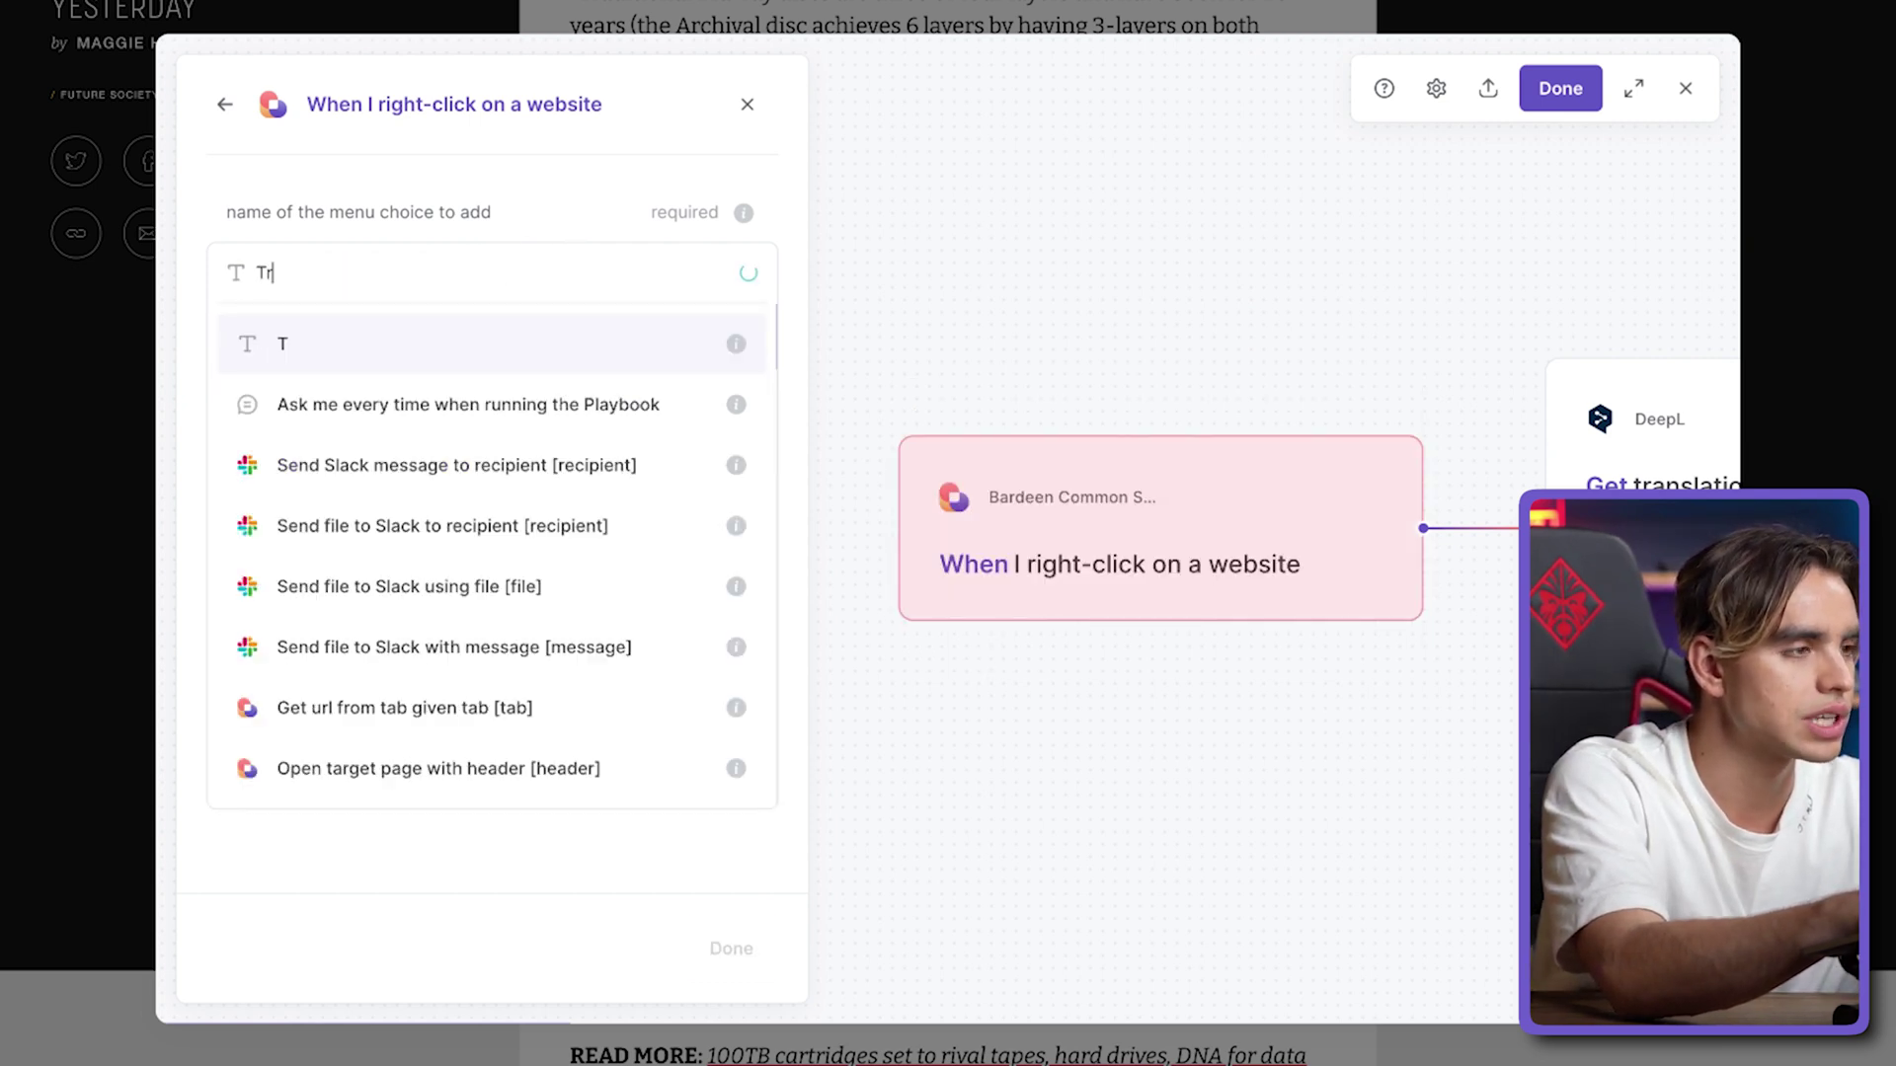
pyautogui.write('anslate ')
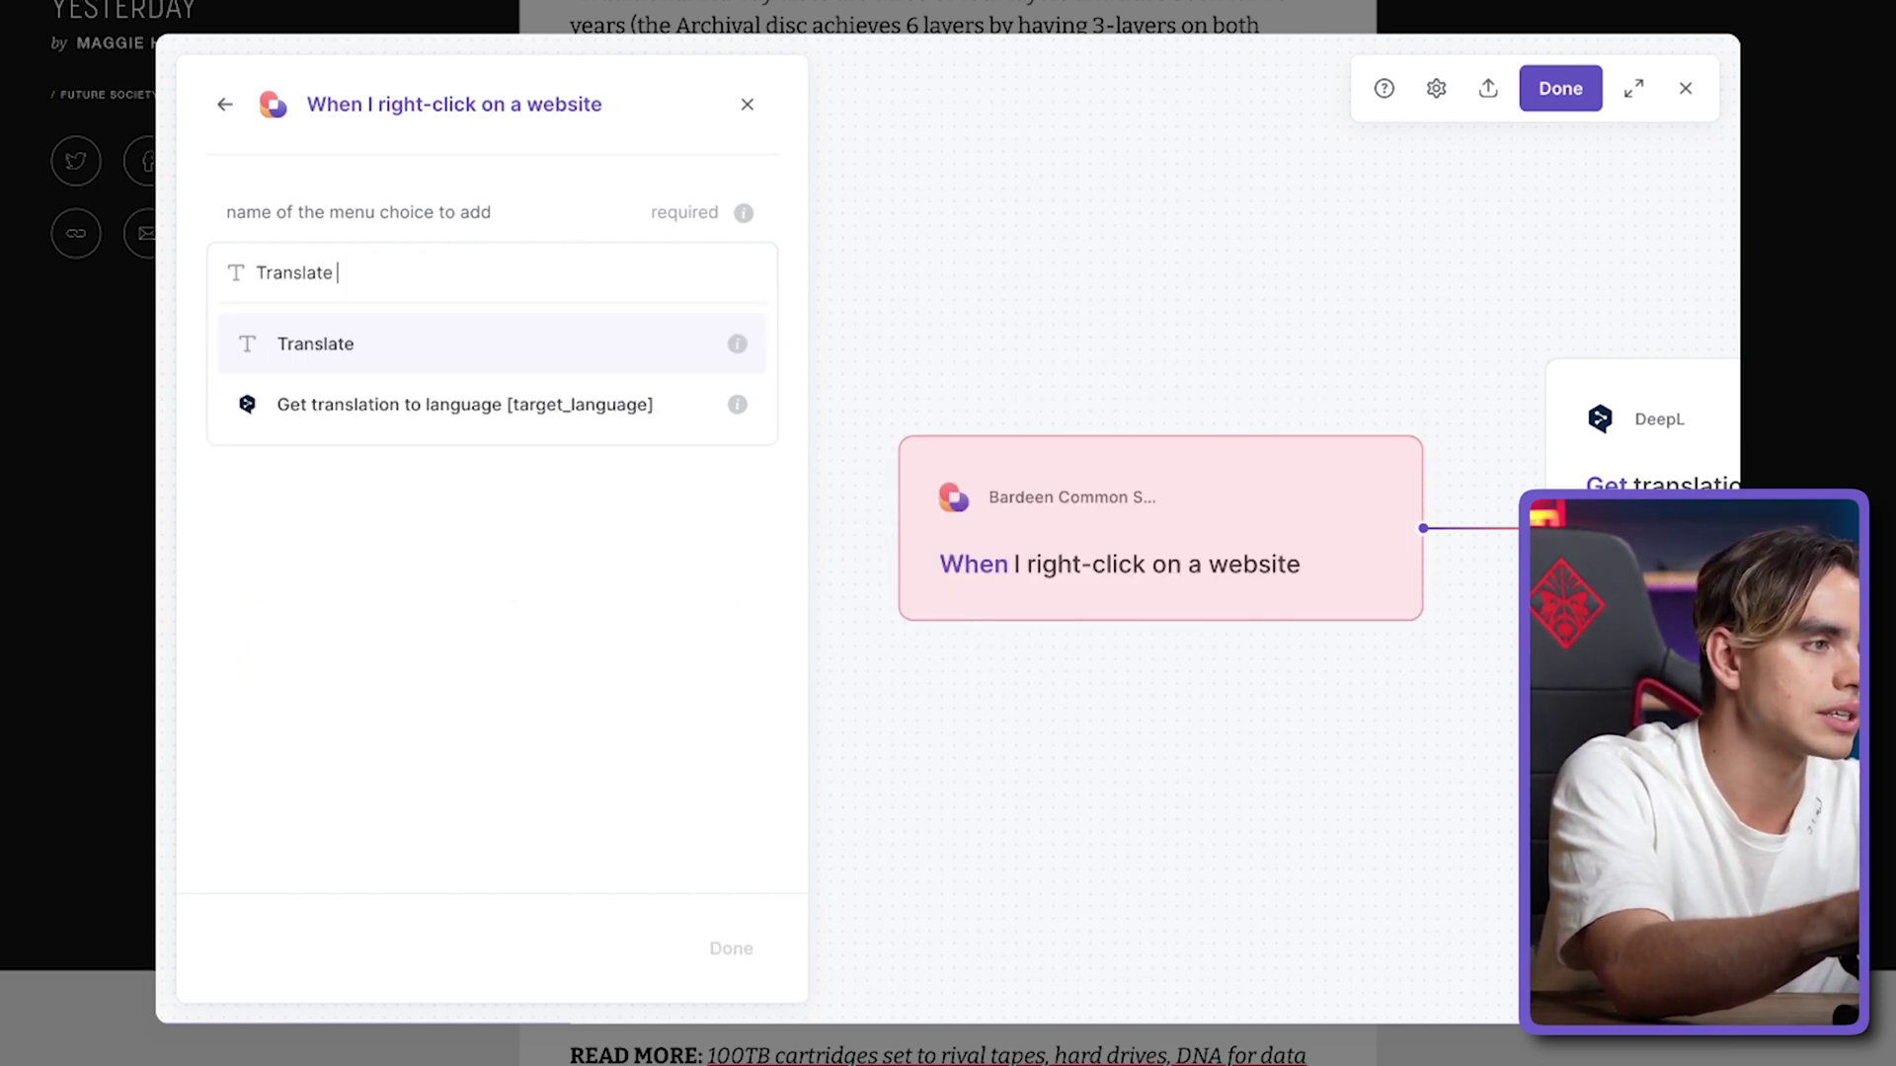
pyautogui.write('to Engl')
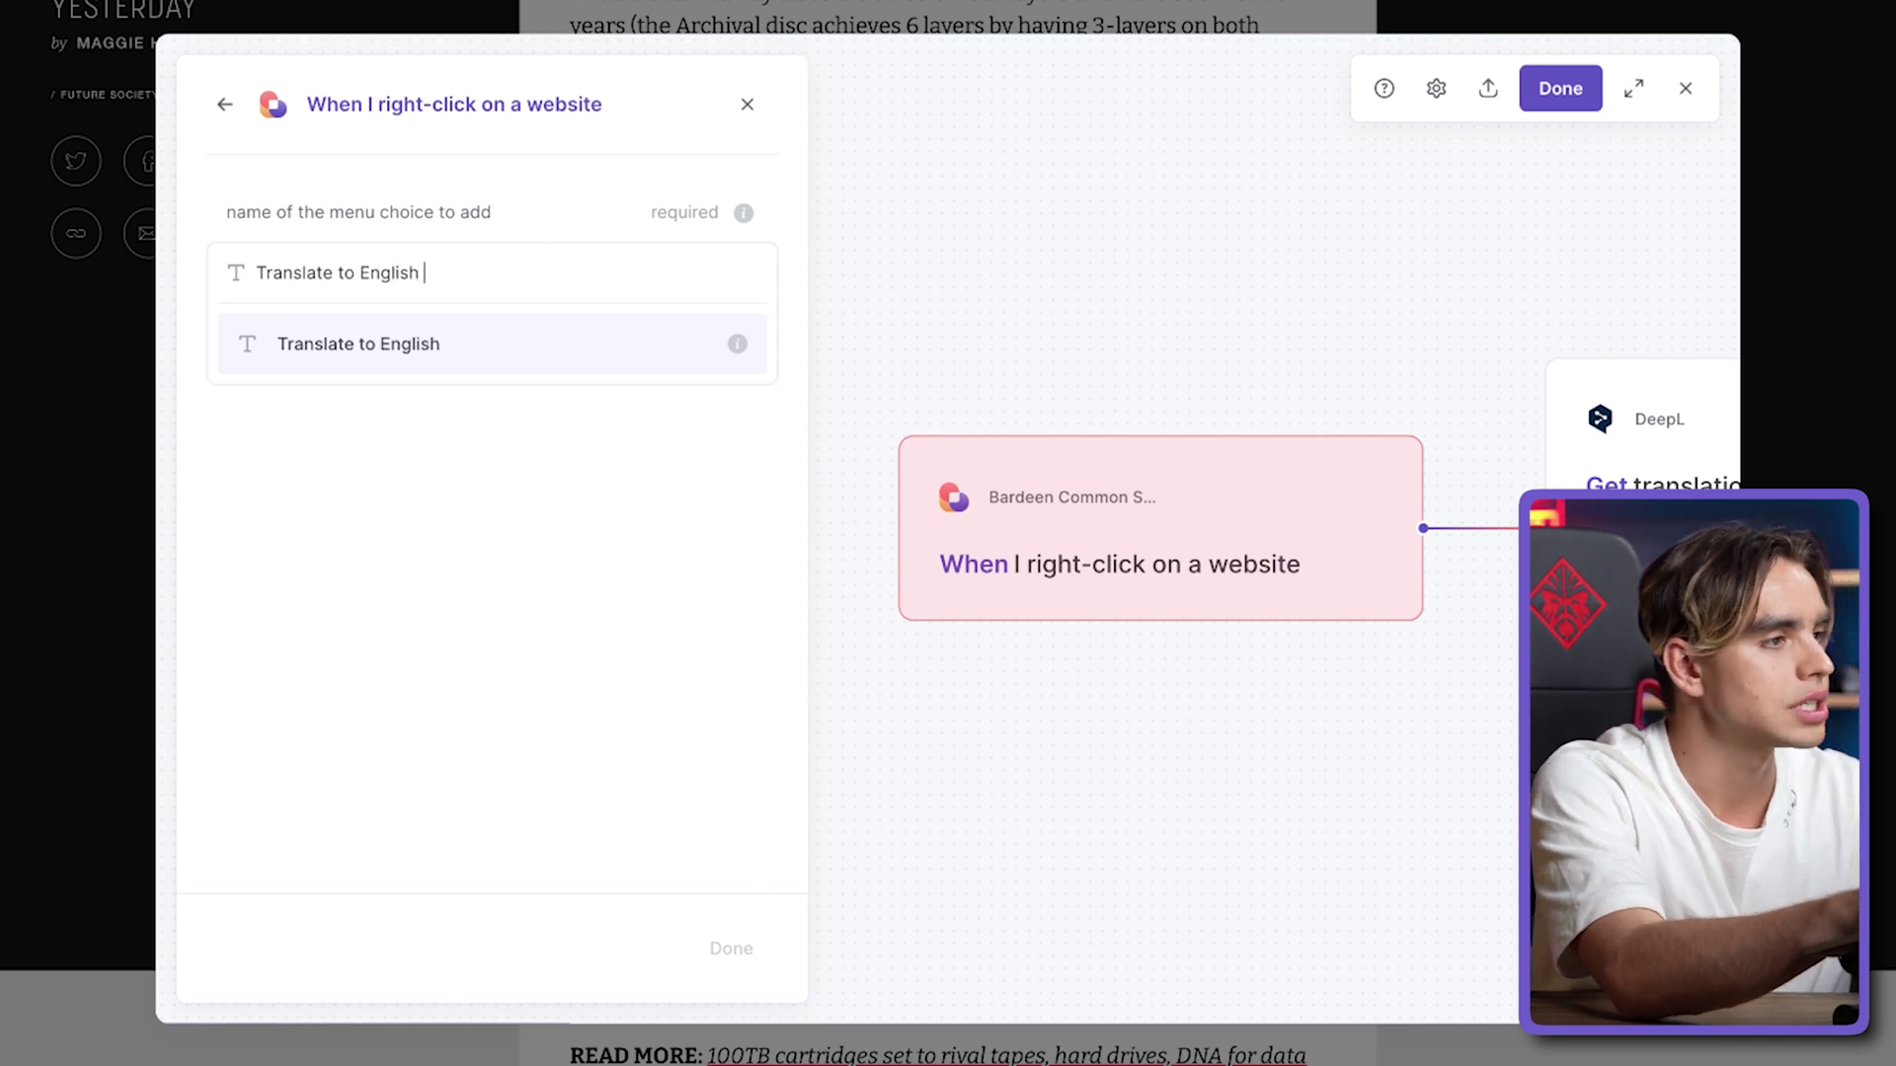
pyautogui.write('ish')
pyautogui.click(558, 347)
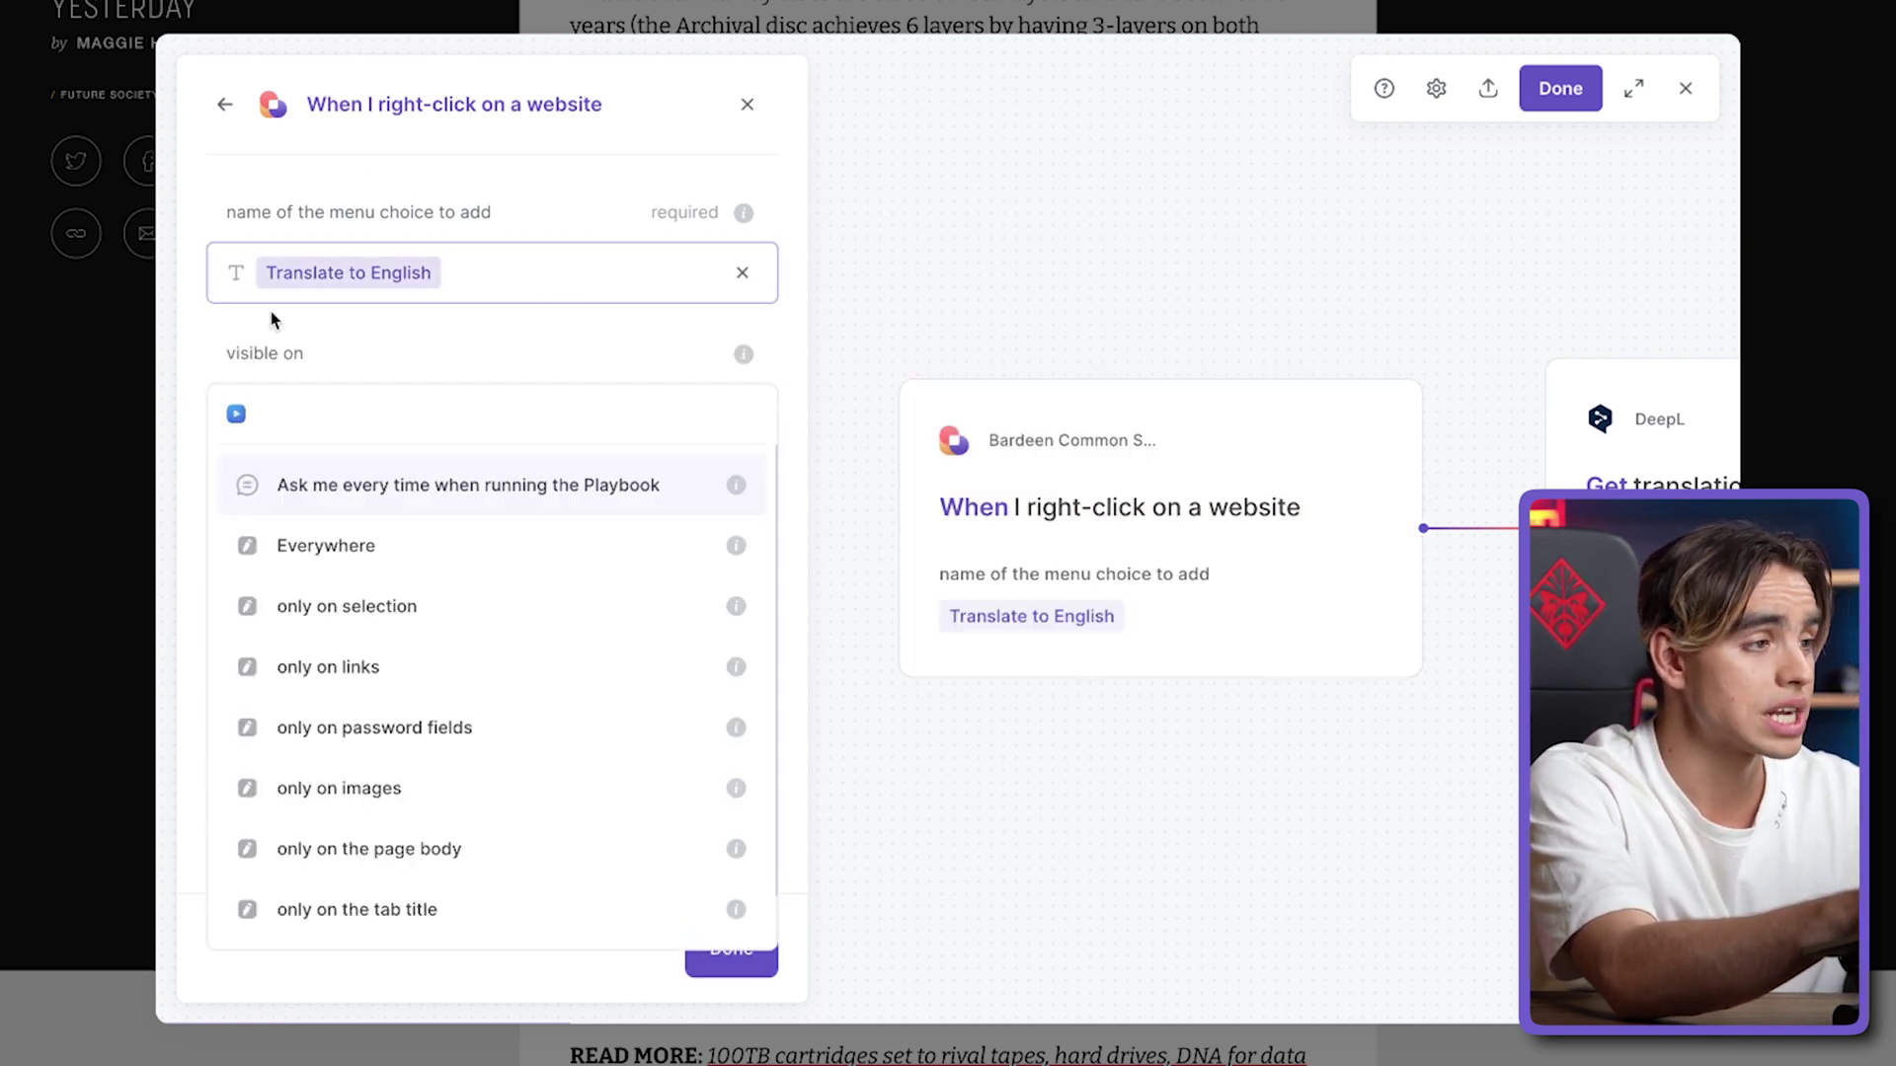
pyautogui.click(357, 543)
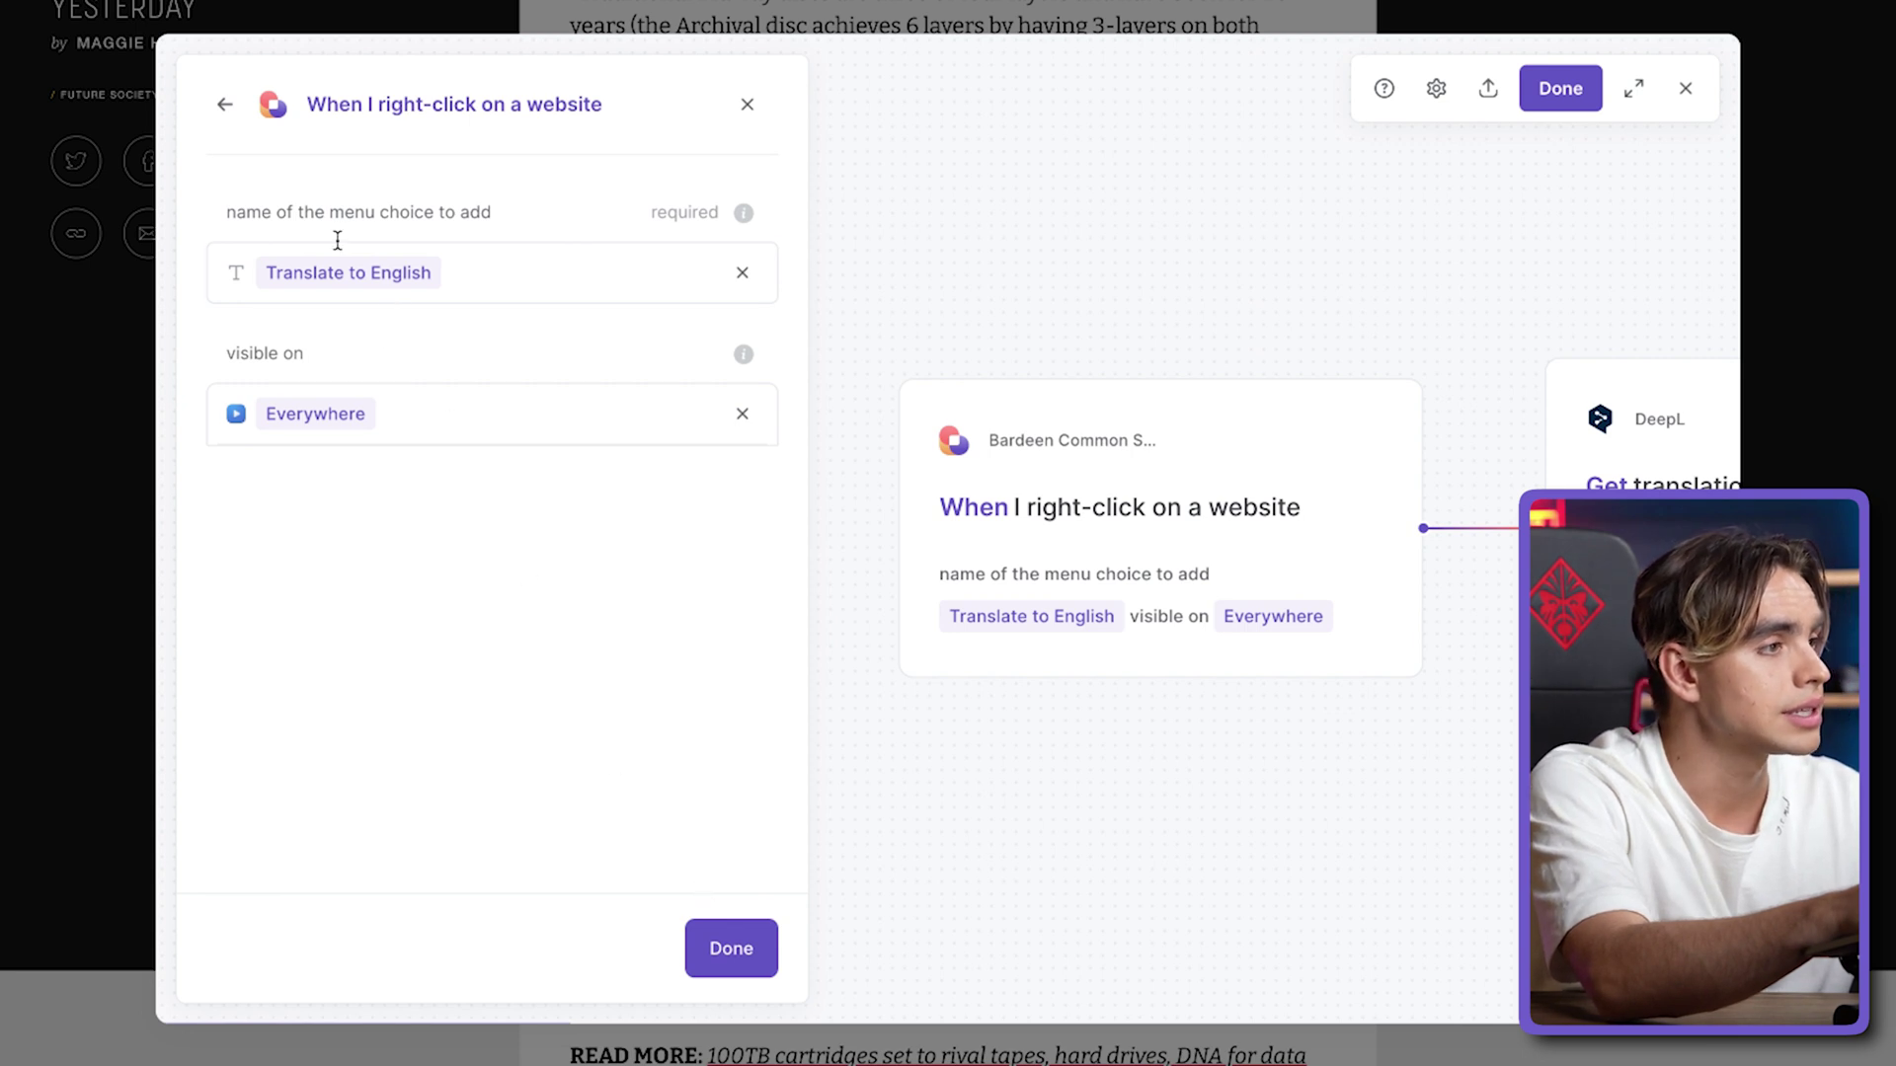
pyautogui.click(726, 946)
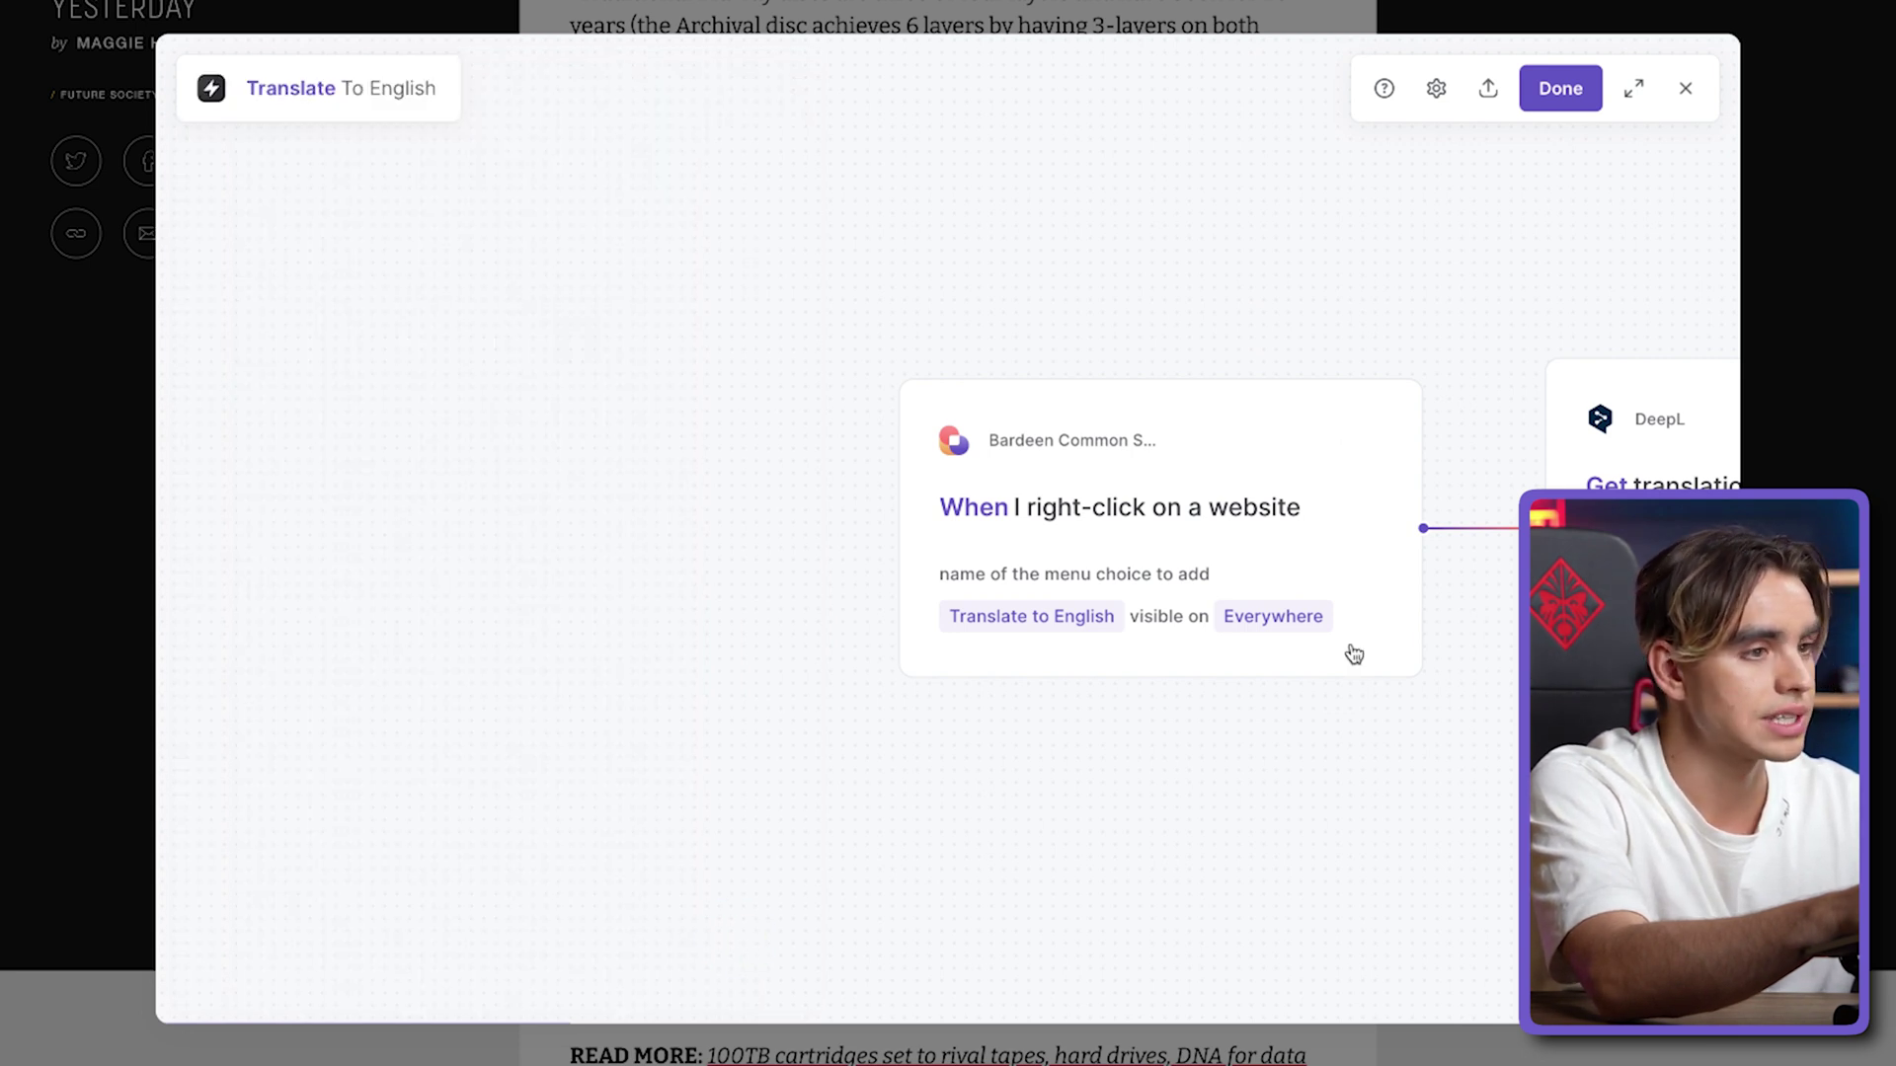
# Set the DeepL Get translation target language to English instead of 'Ask every time'
pyautogui.click(1296, 574)
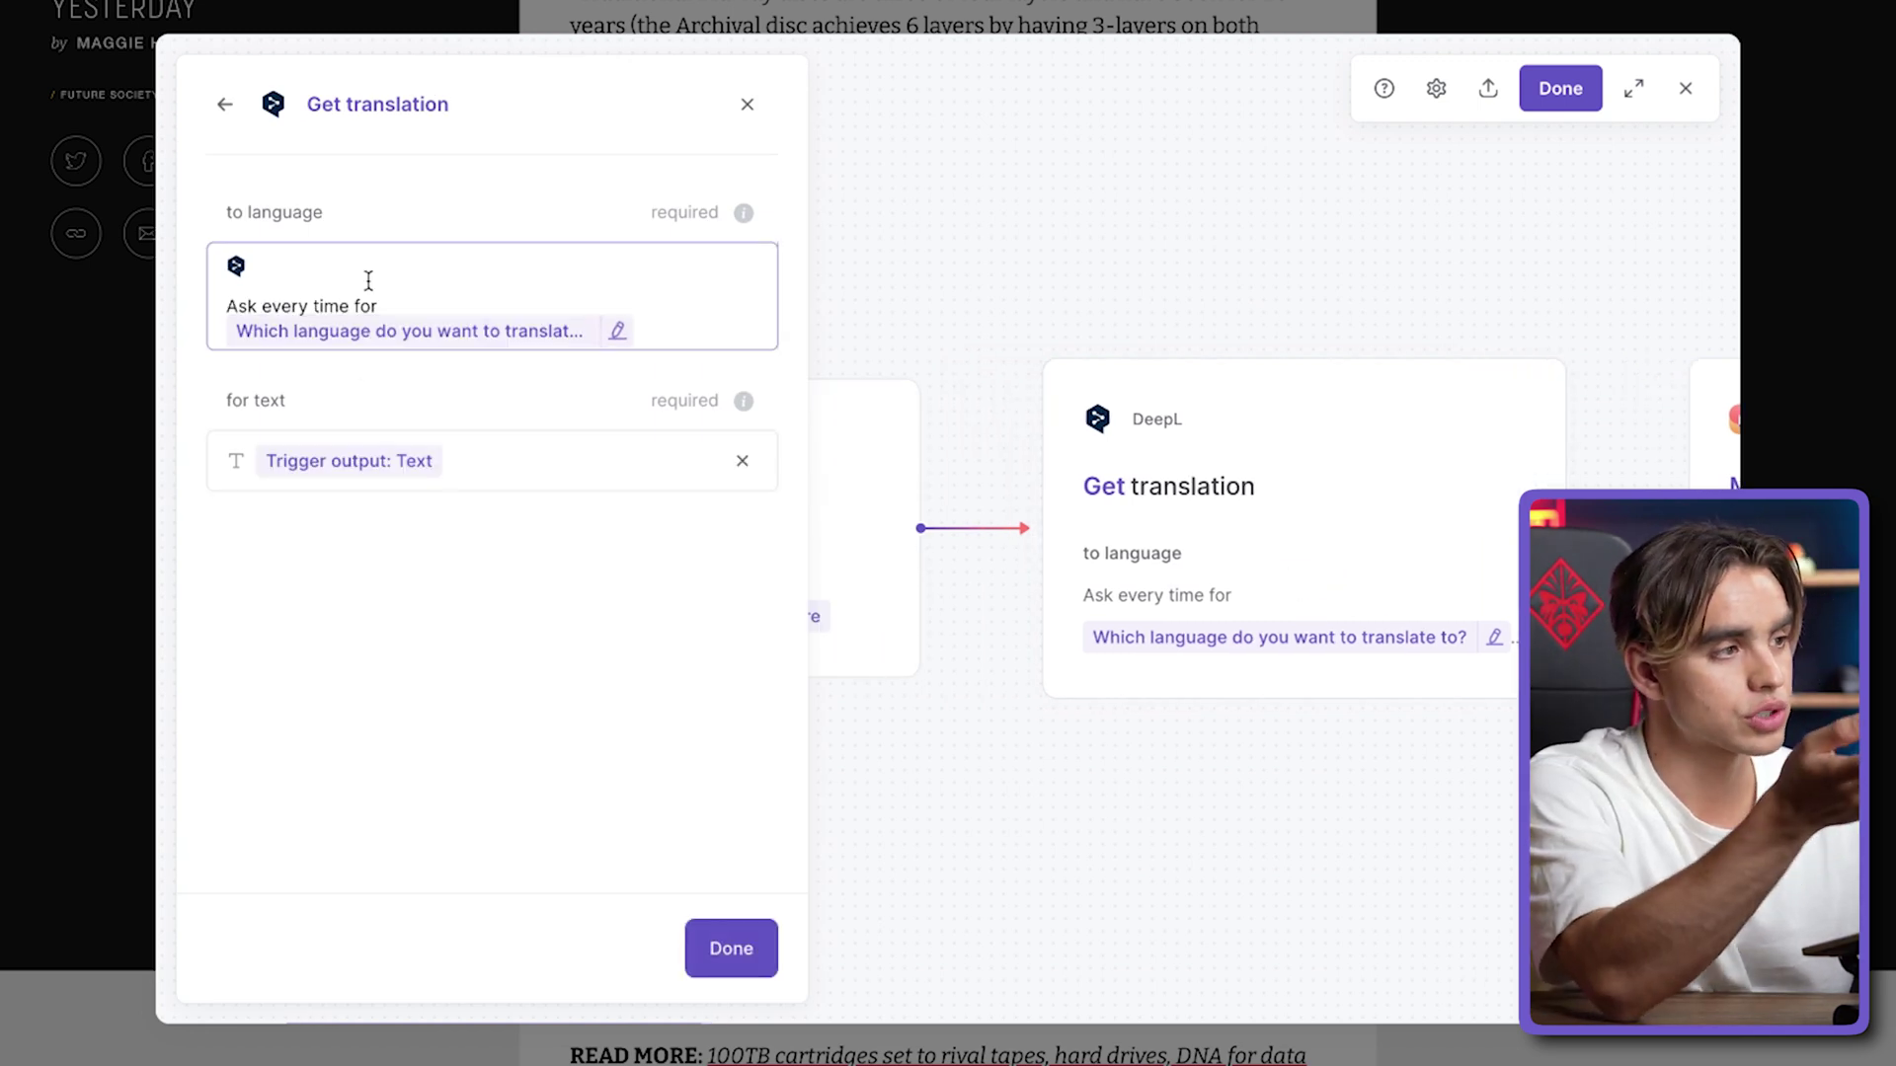
pyautogui.click(718, 324)
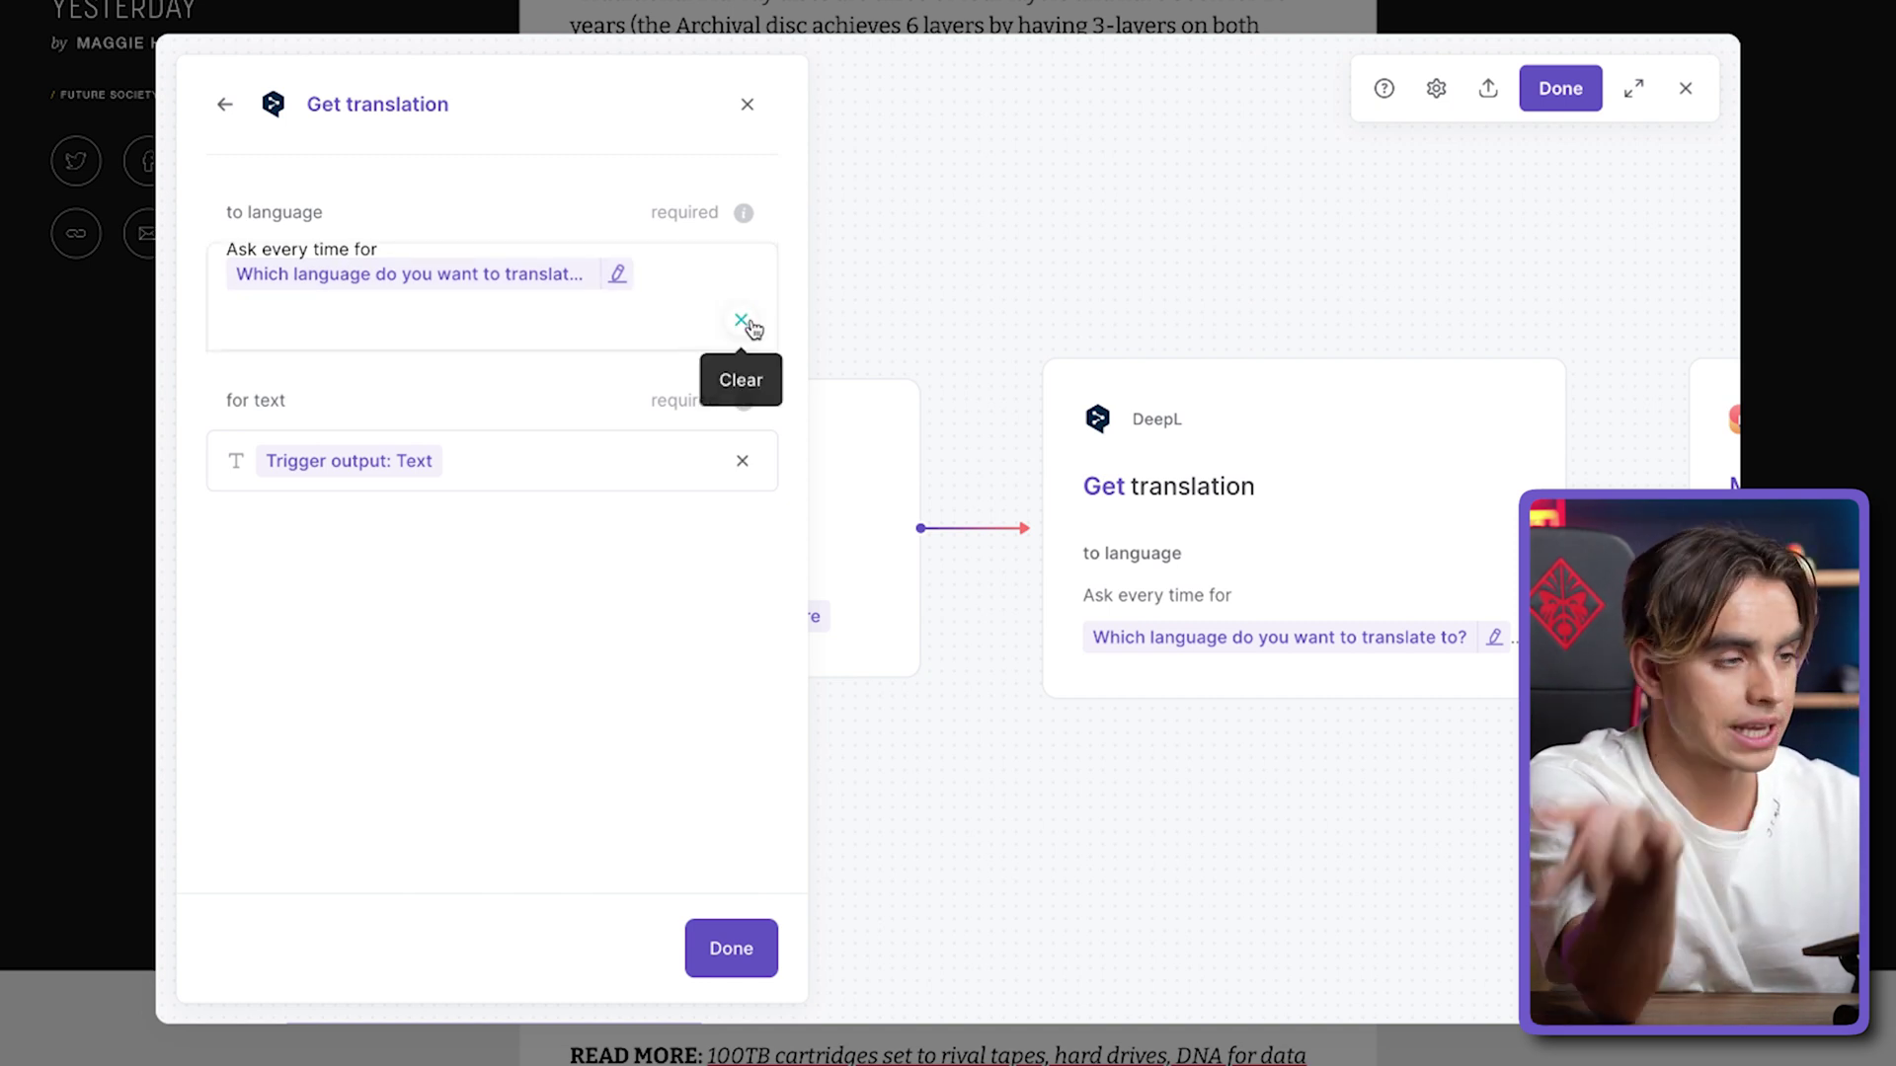
pyautogui.click(741, 321)
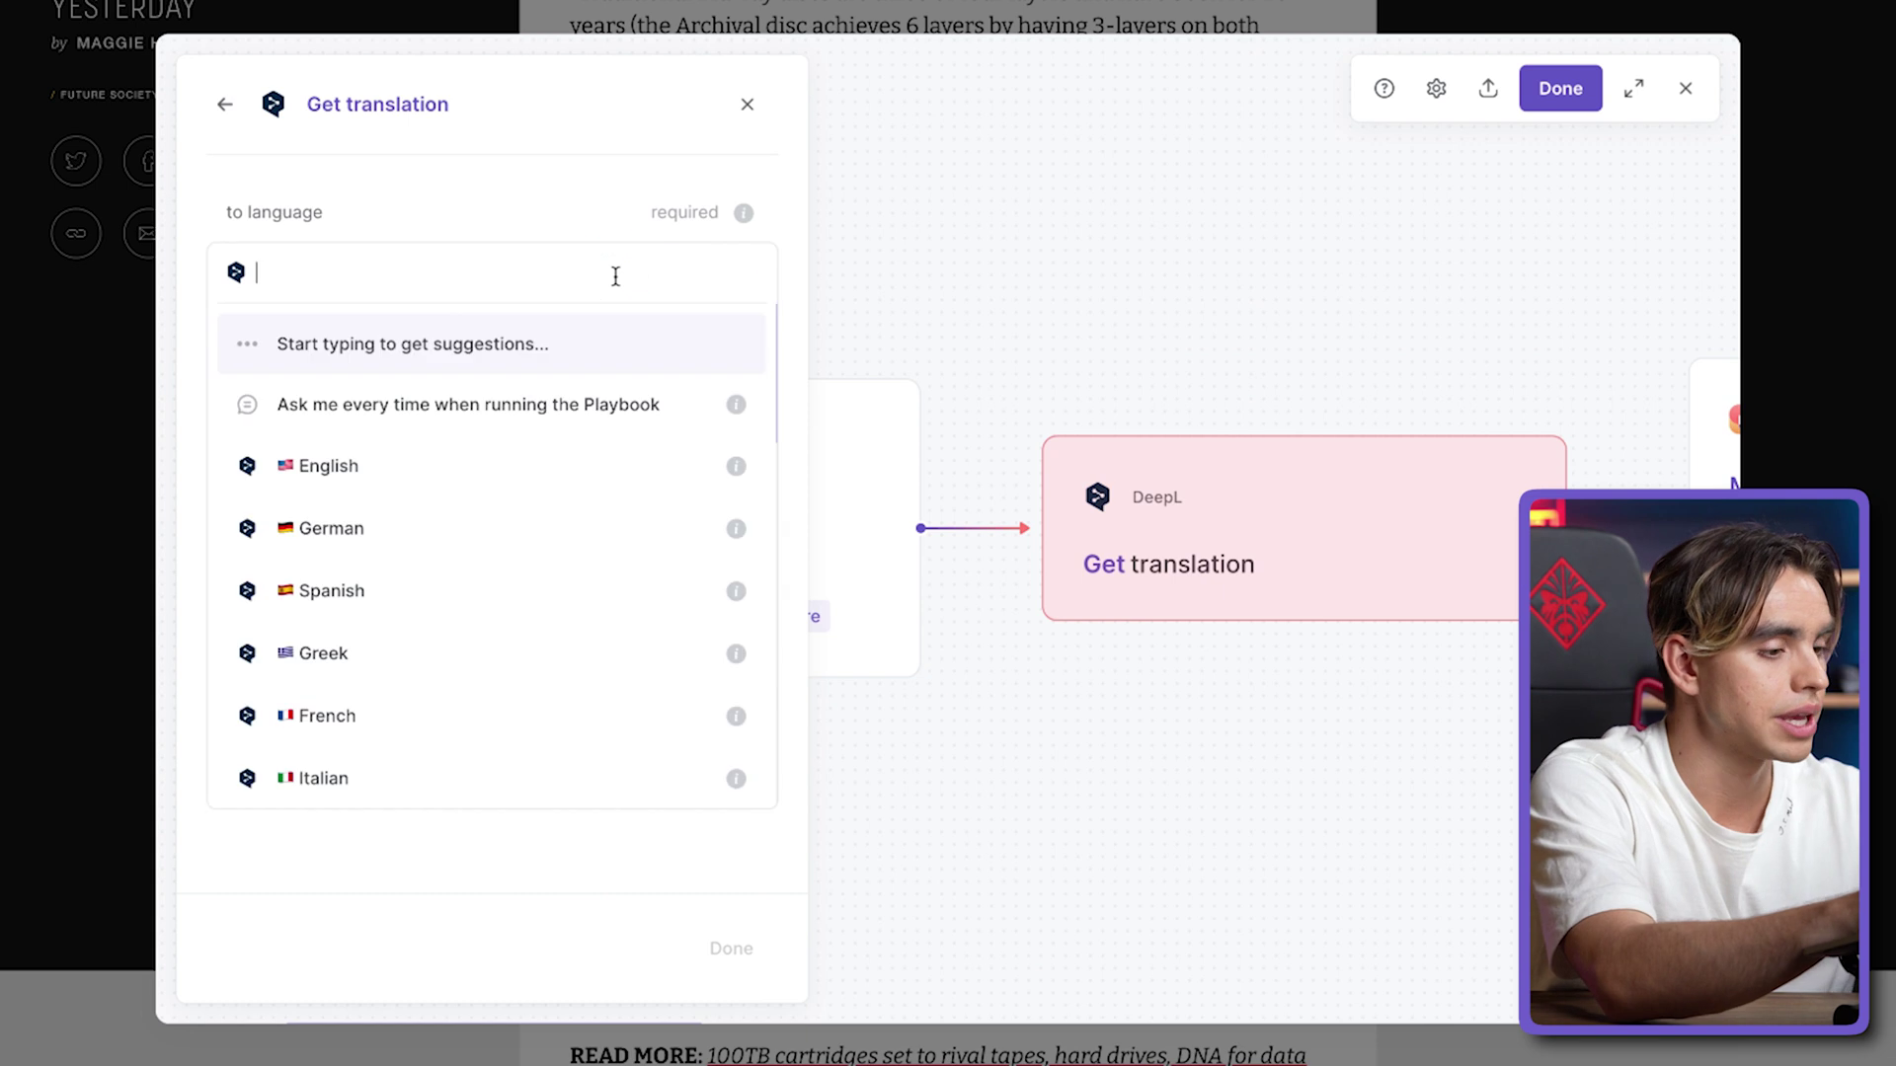
pyautogui.write('Engl')
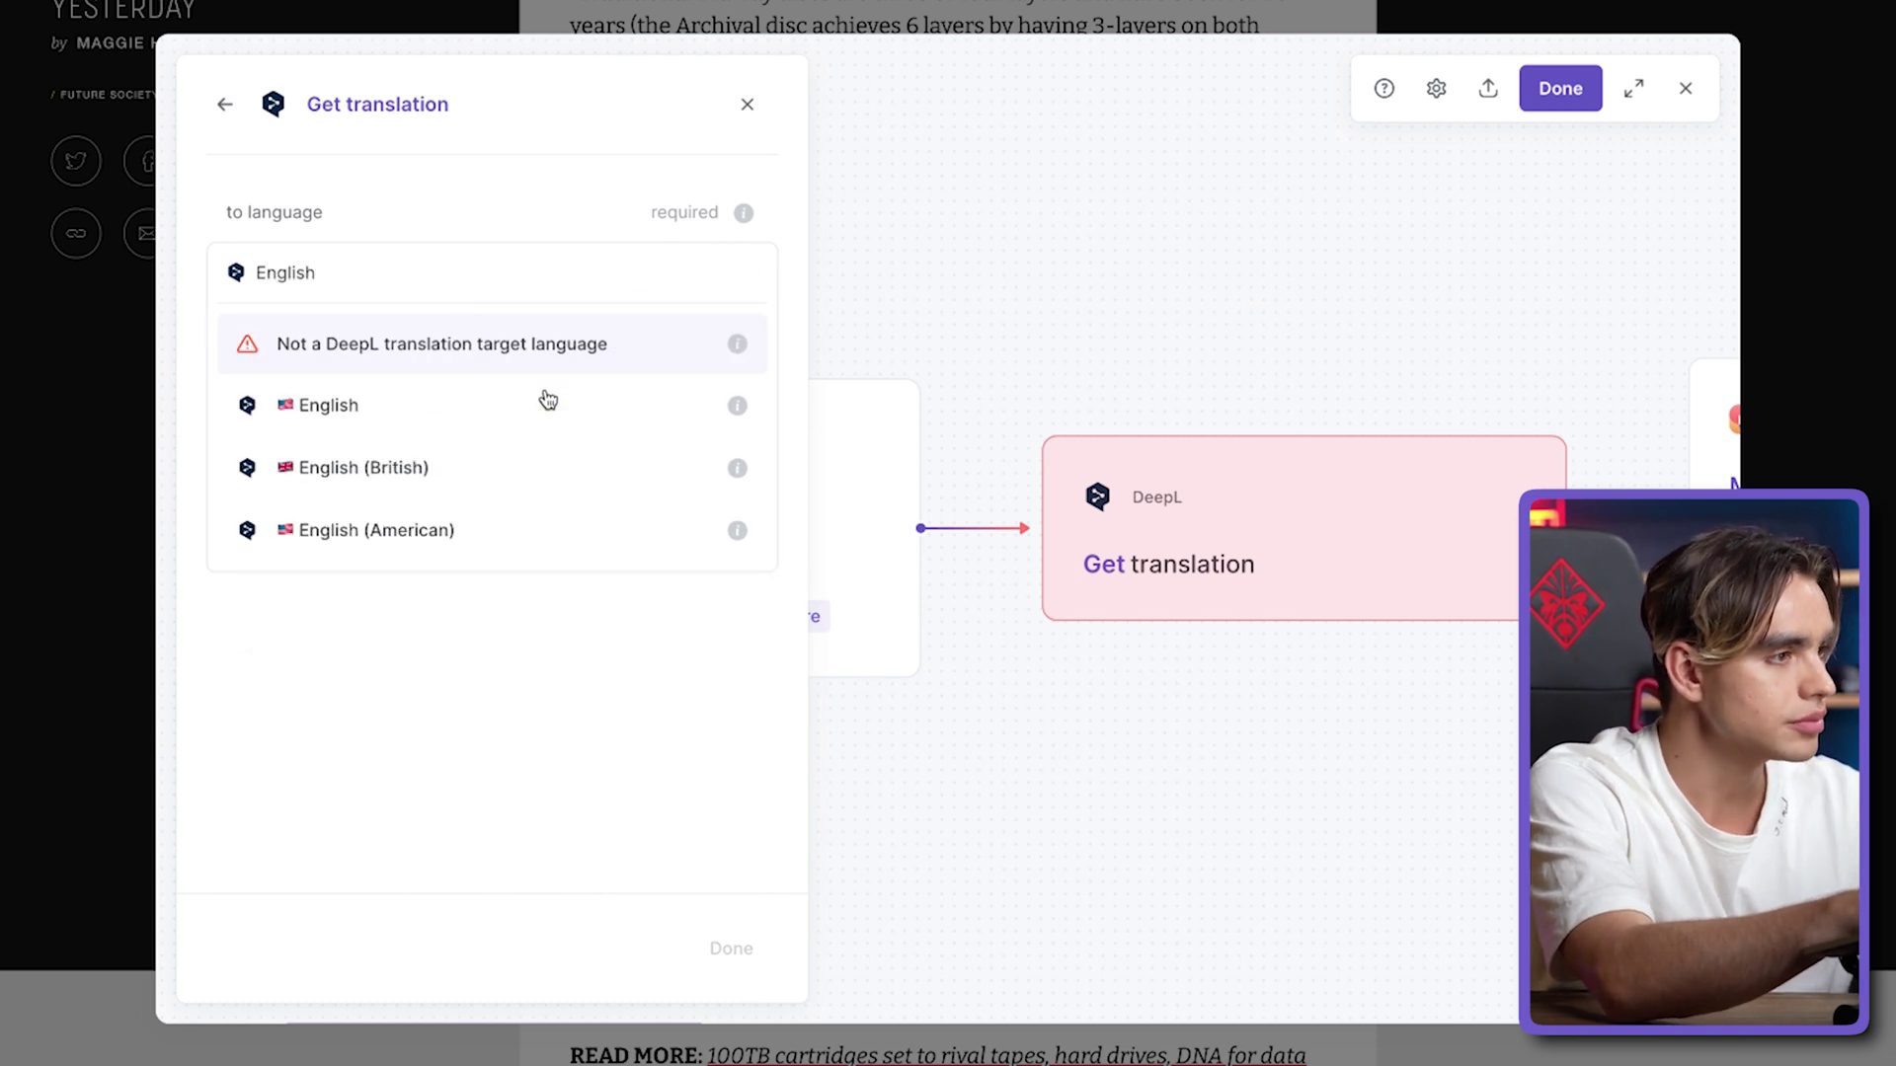
pyautogui.write('ish')
pyautogui.click(548, 403)
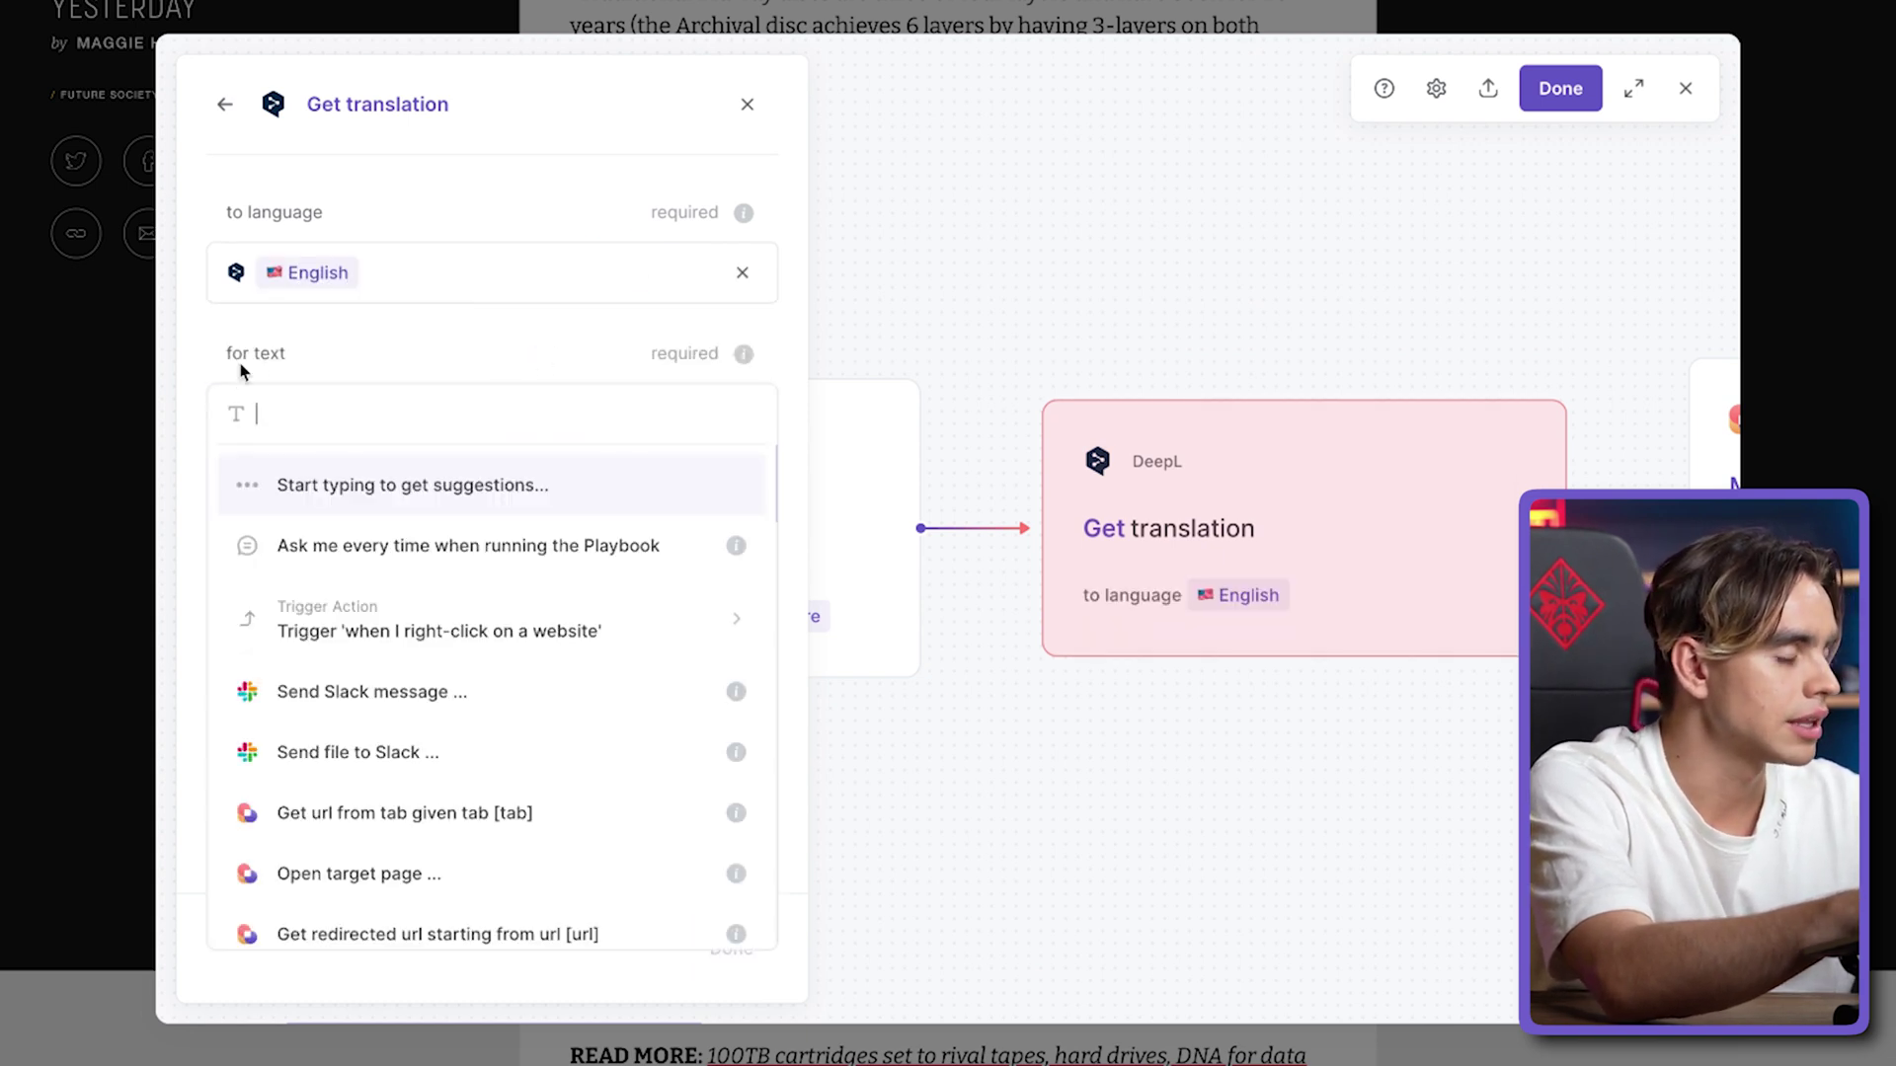
pyautogui.click(512, 601)
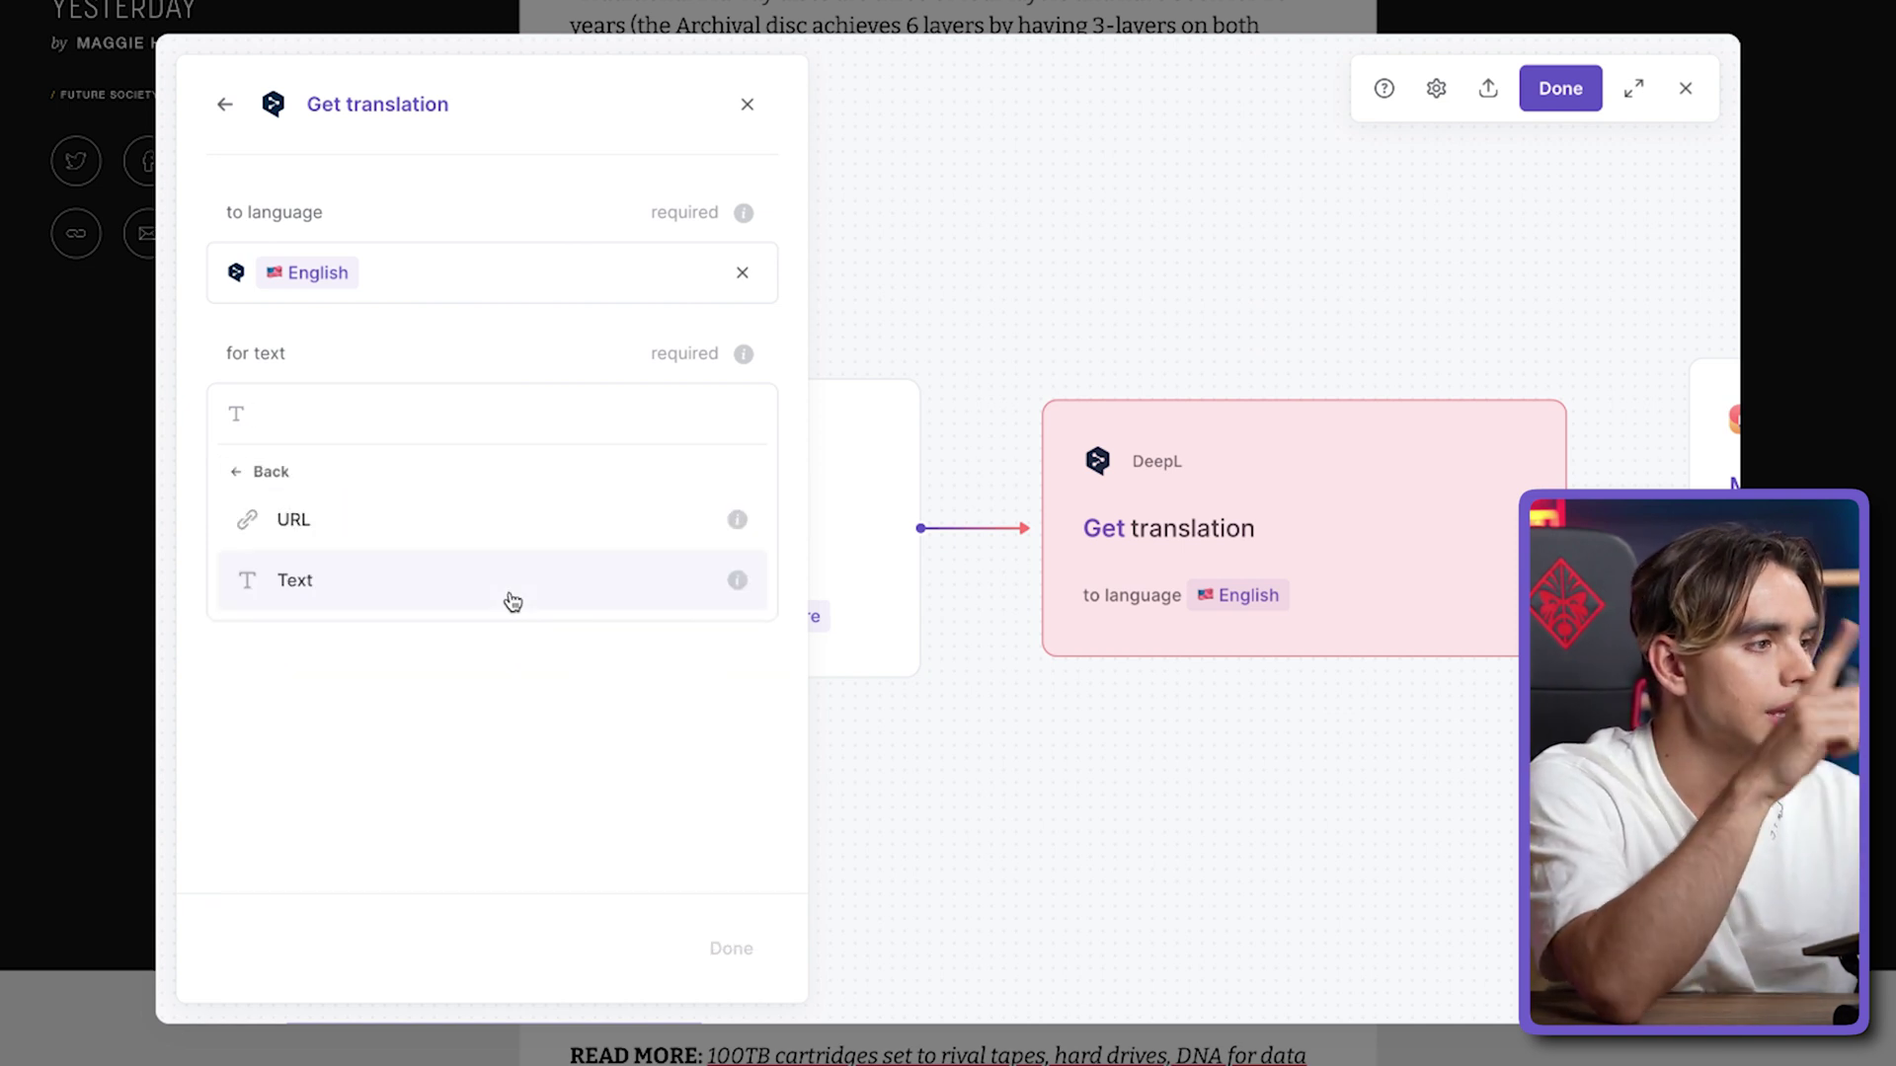
# Set DeepL's 'for text' input to Trigger > Text, review the workflow, and save the autobook
pyautogui.click(513, 597)
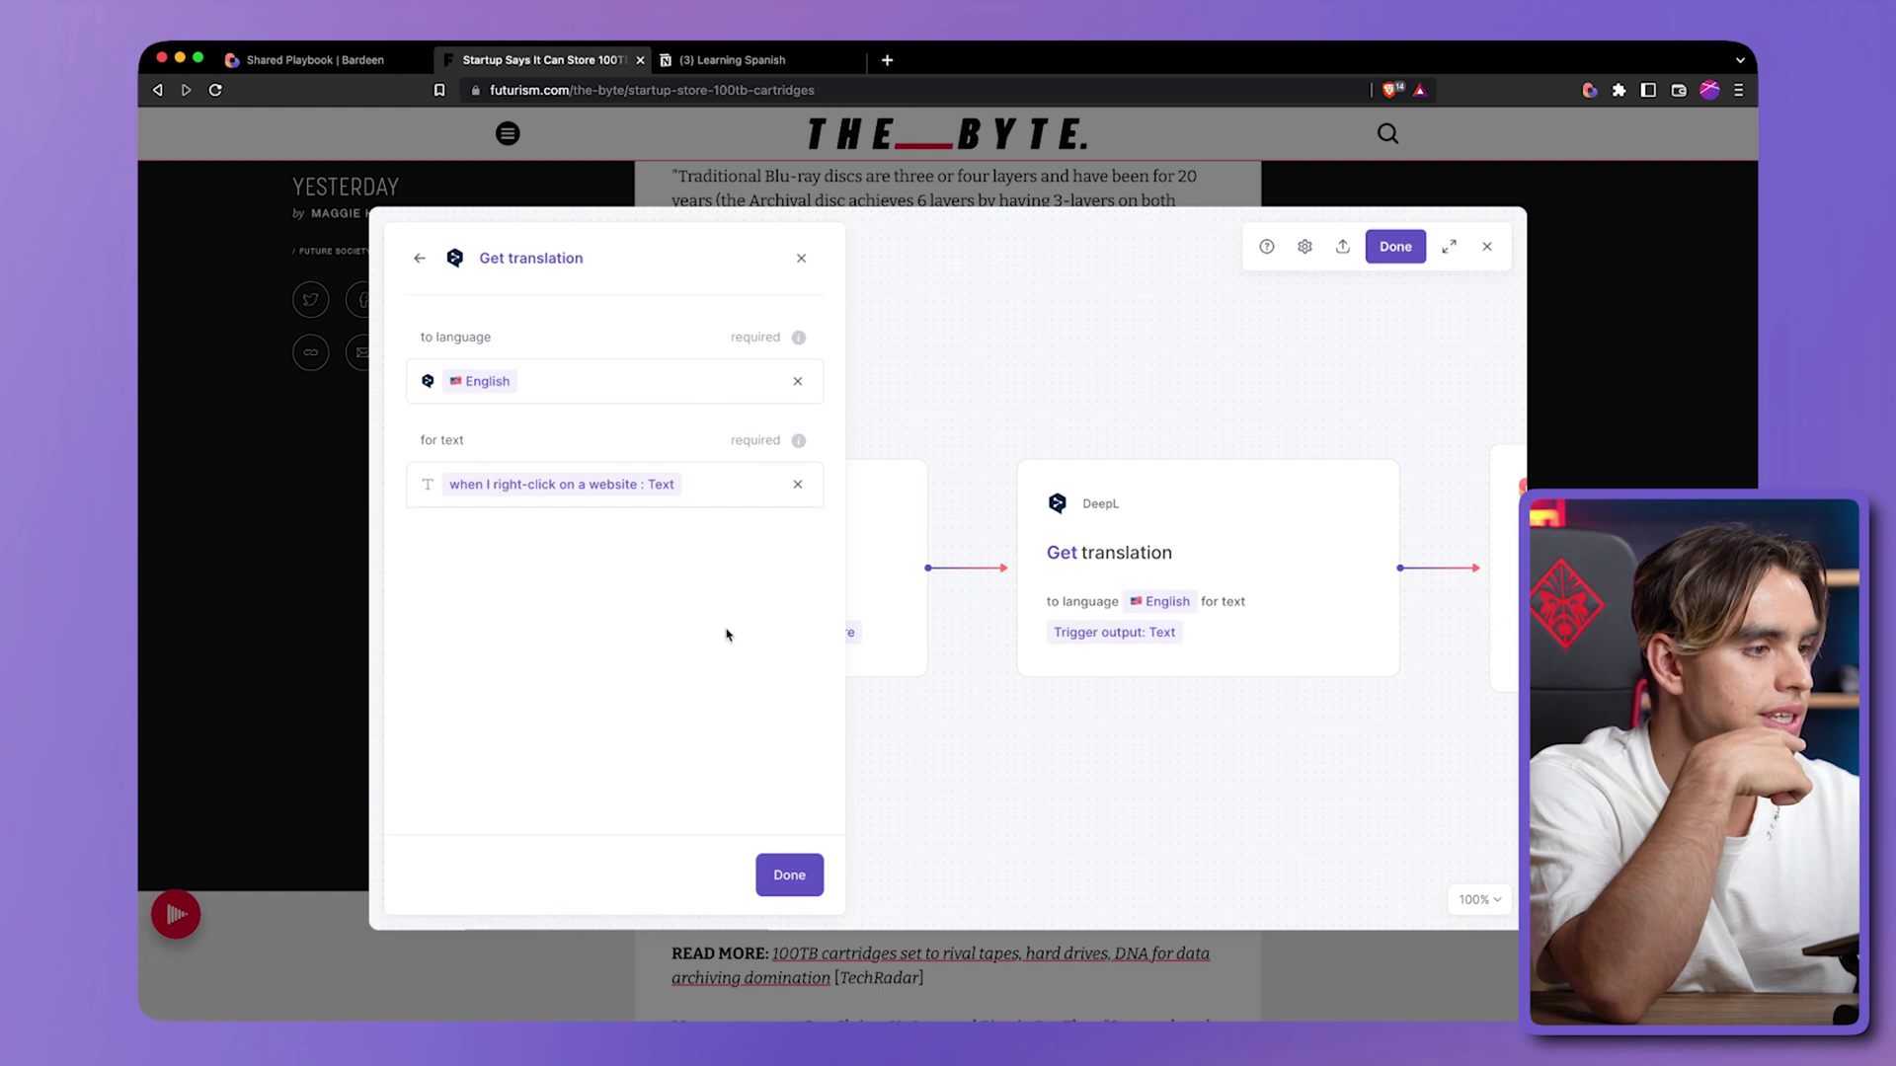
pyautogui.click(789, 875)
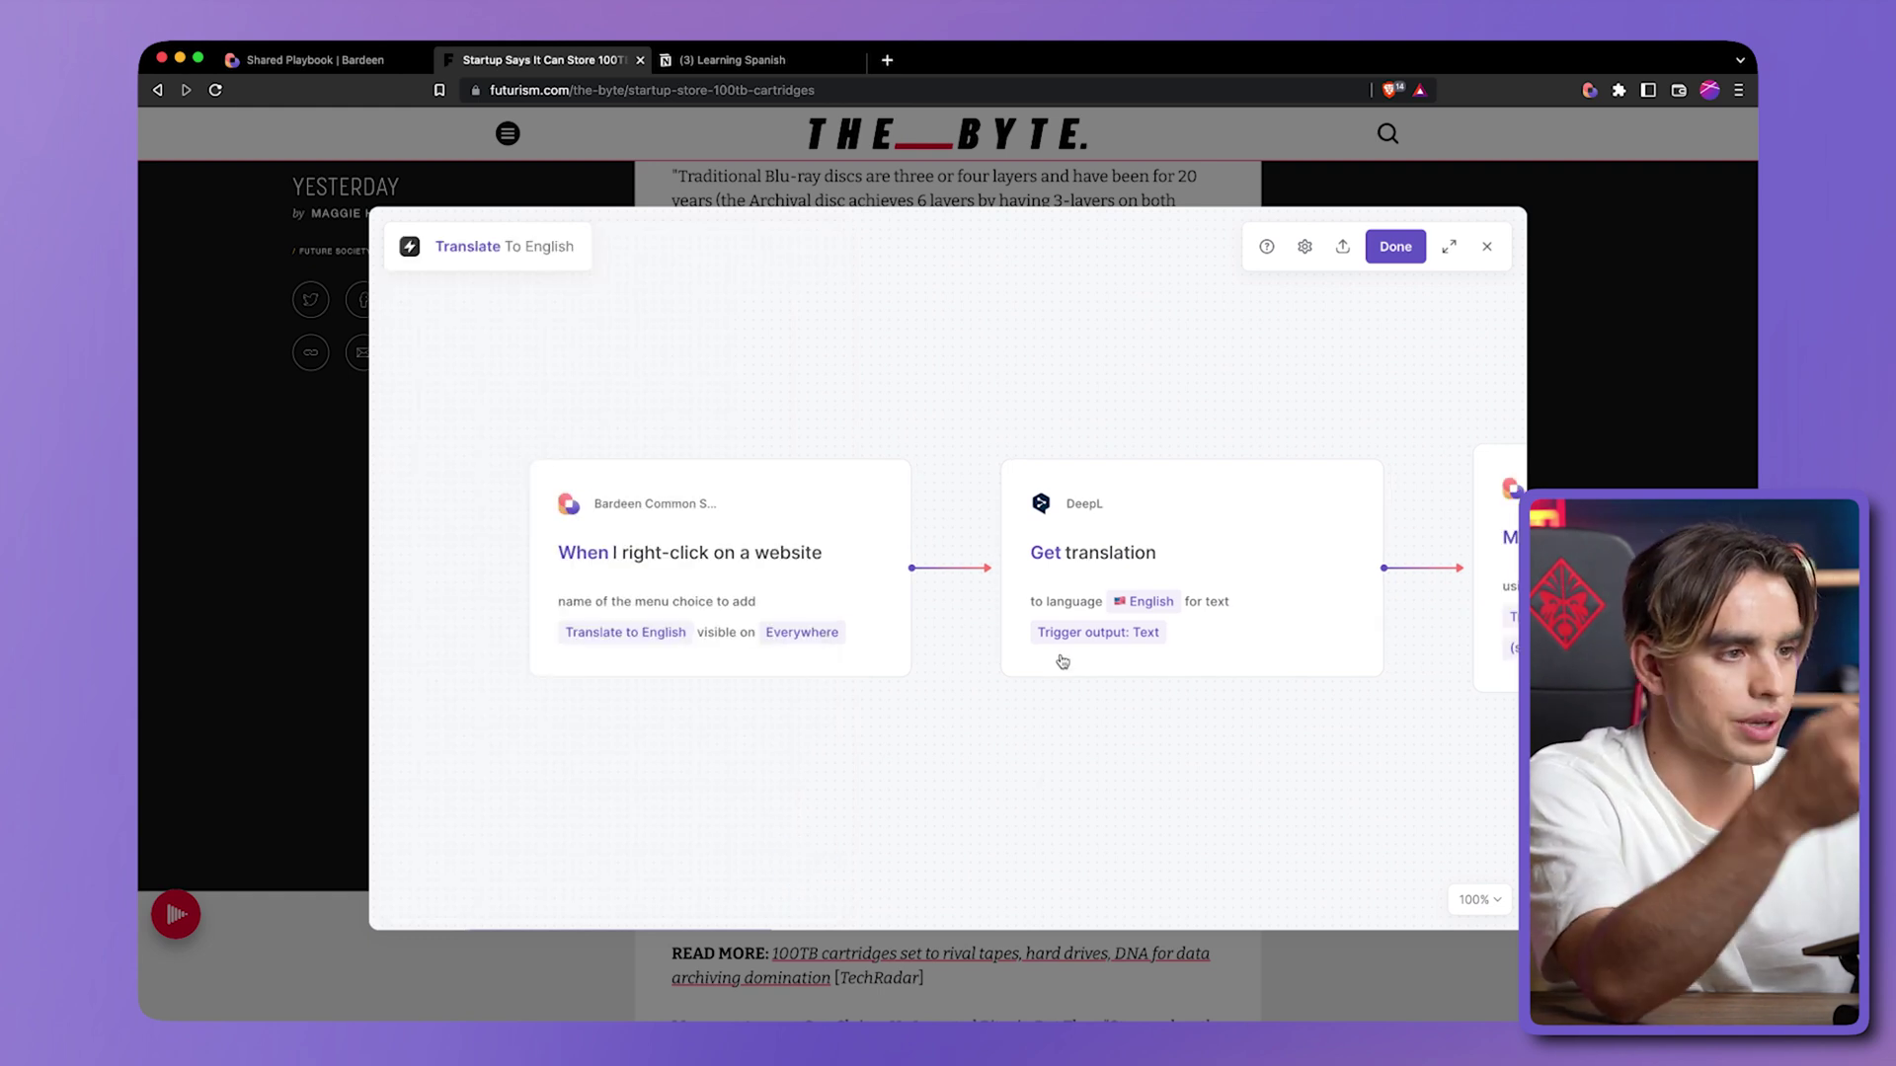
pyautogui.hscroll(2, 1053, 750)
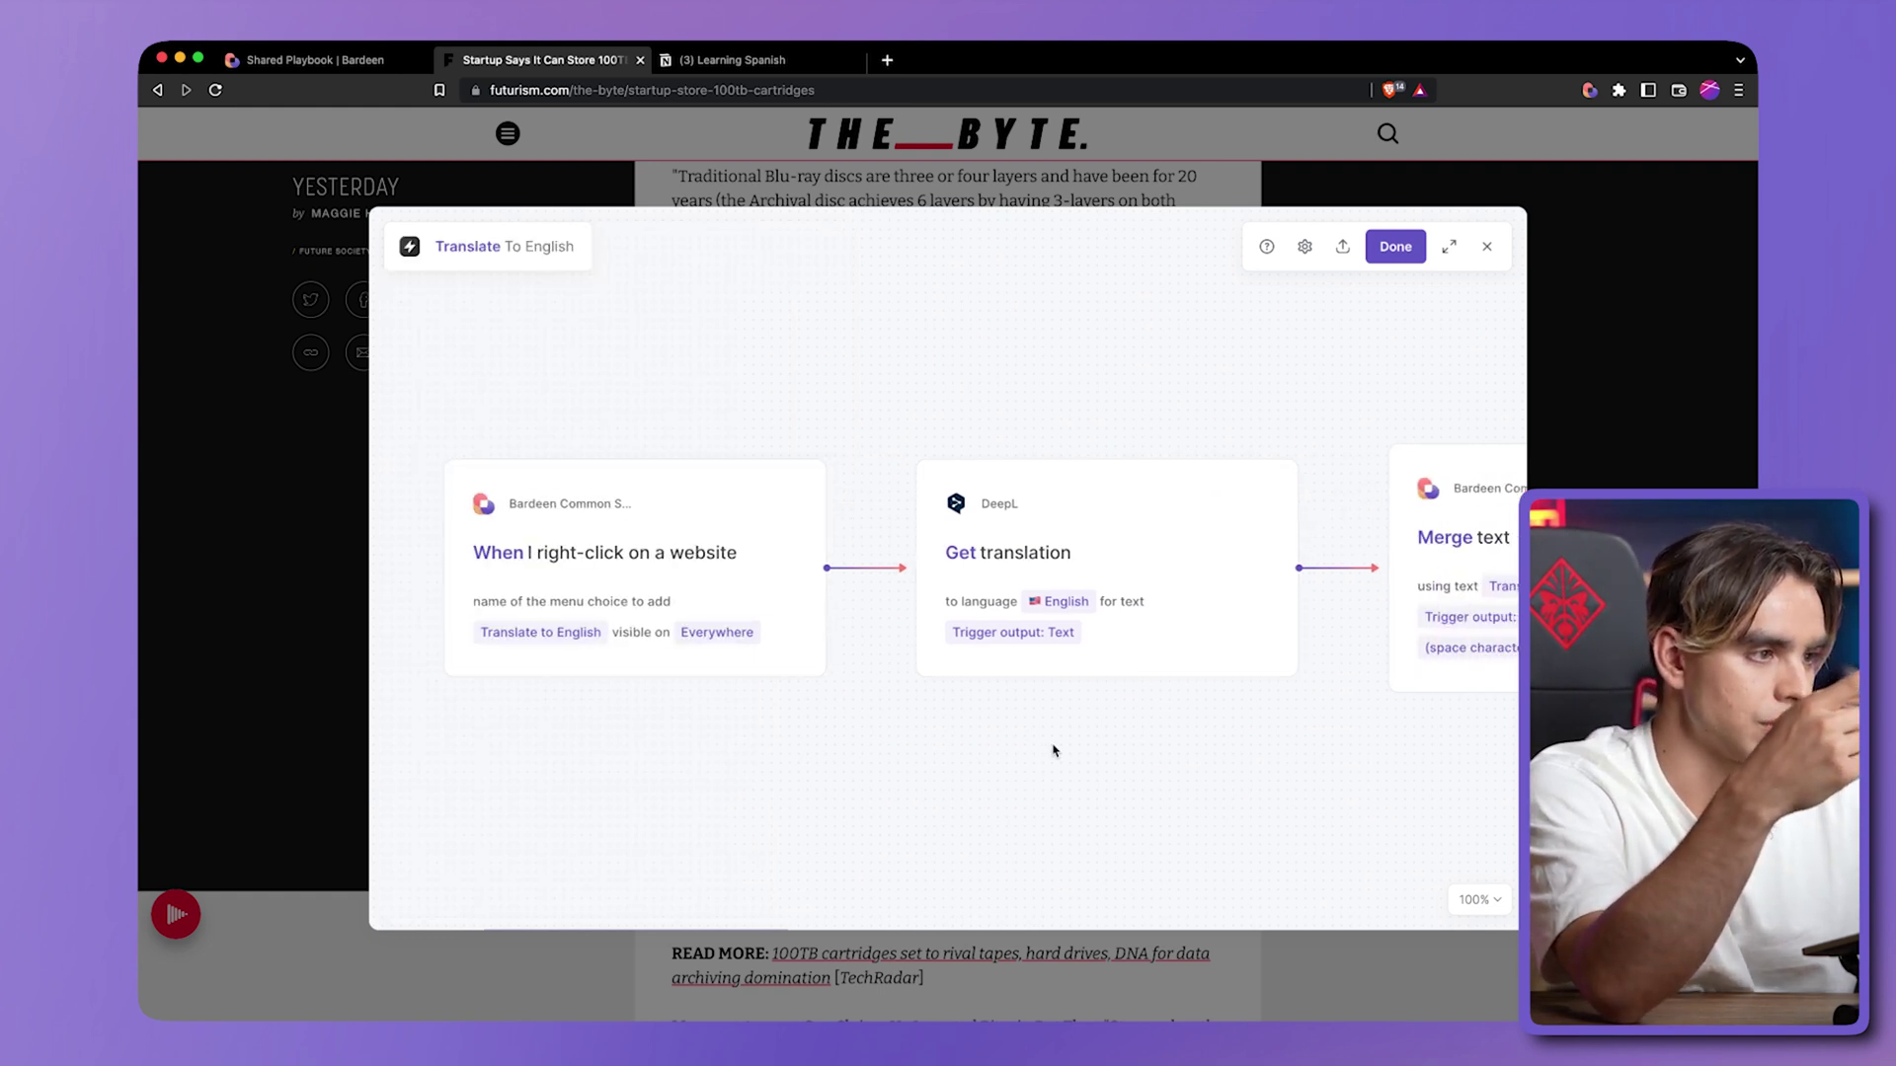
pyautogui.hscroll(15, 702, 744)
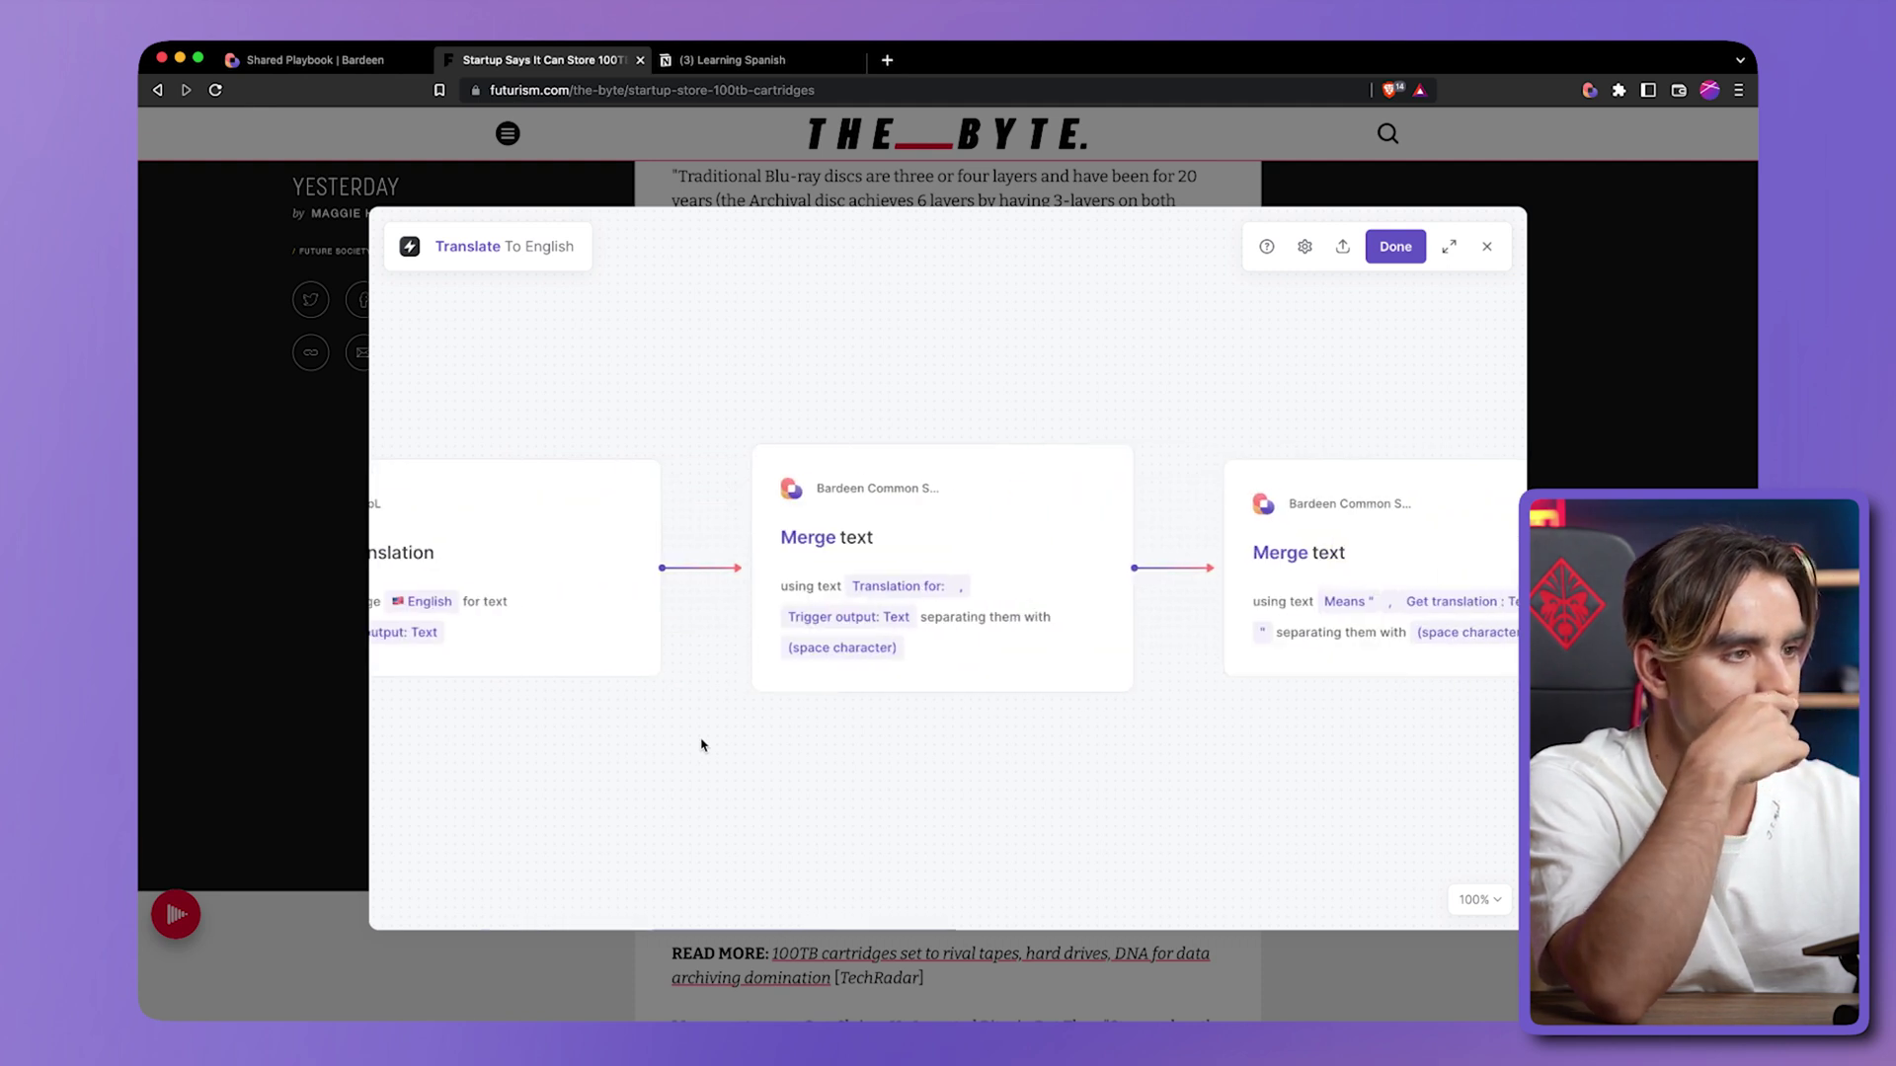
pyautogui.hscroll(20, 702, 745)
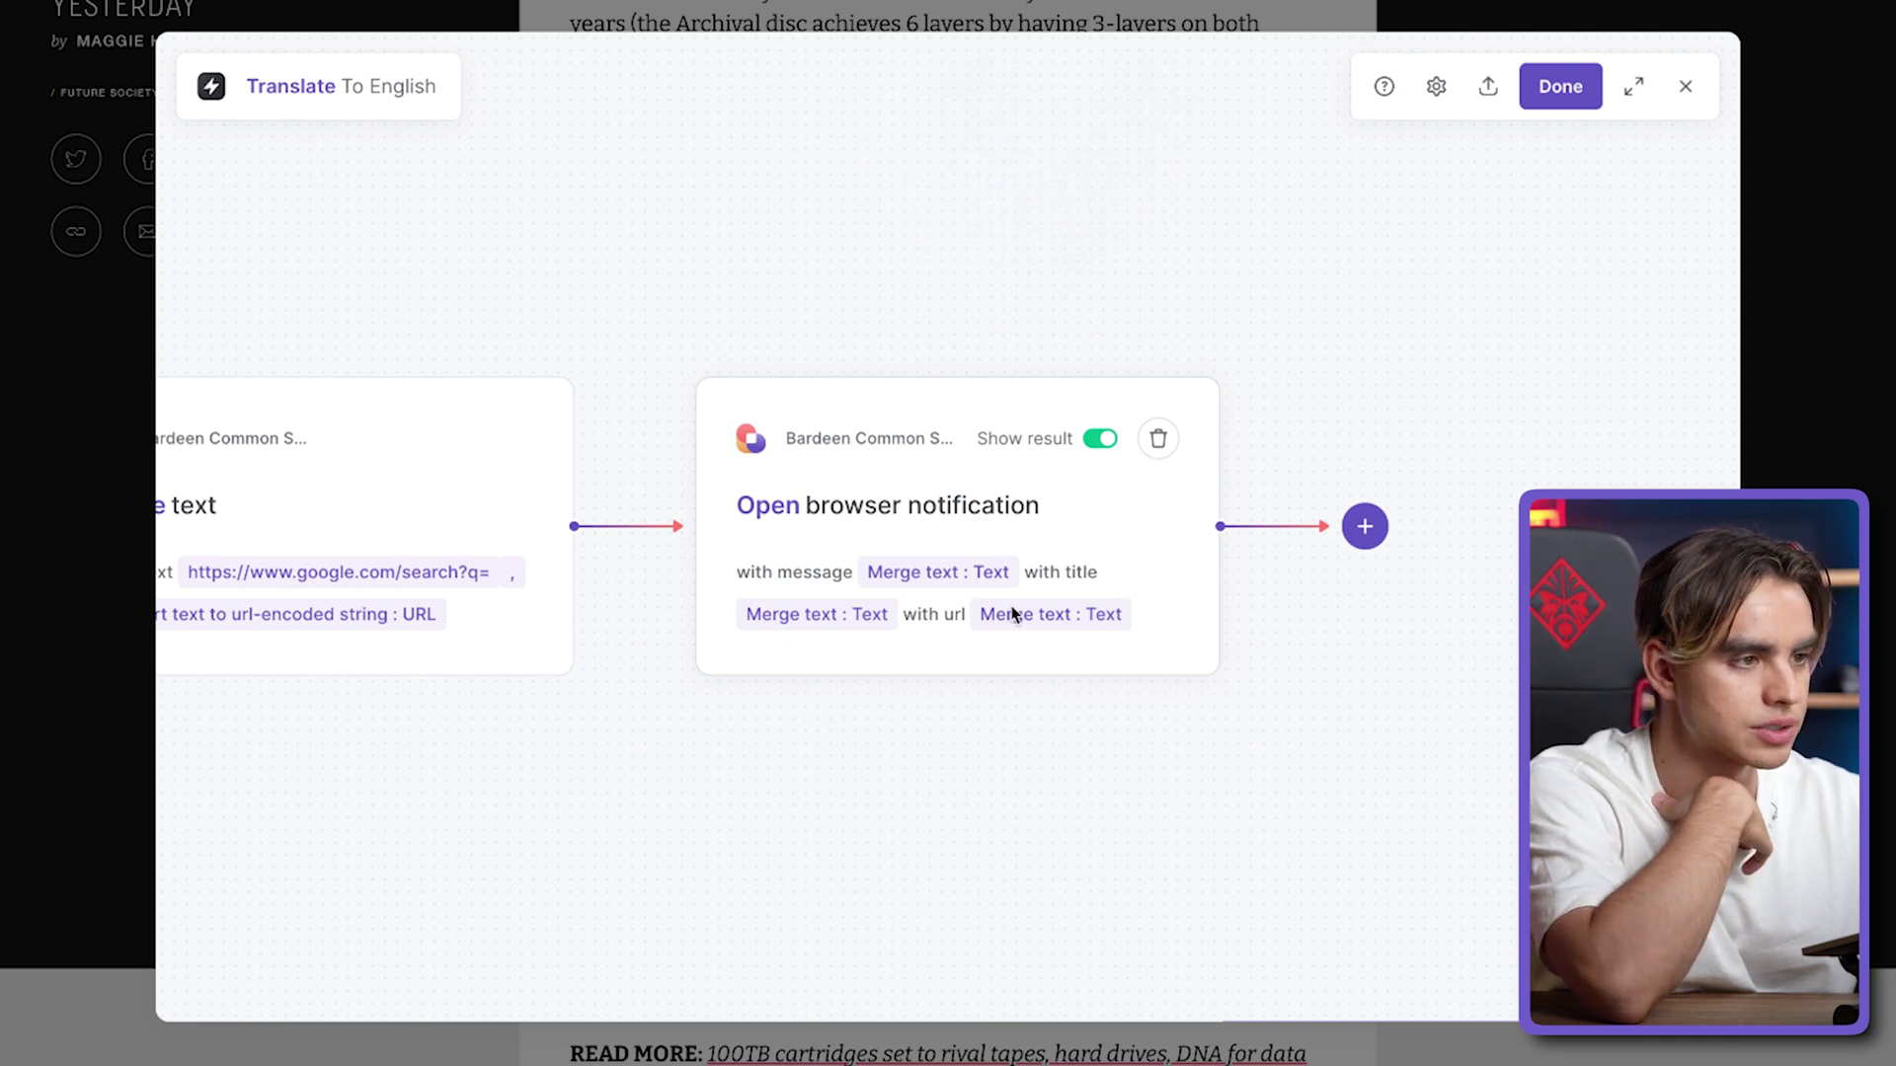
pyautogui.hscroll(-2, 997, 530)
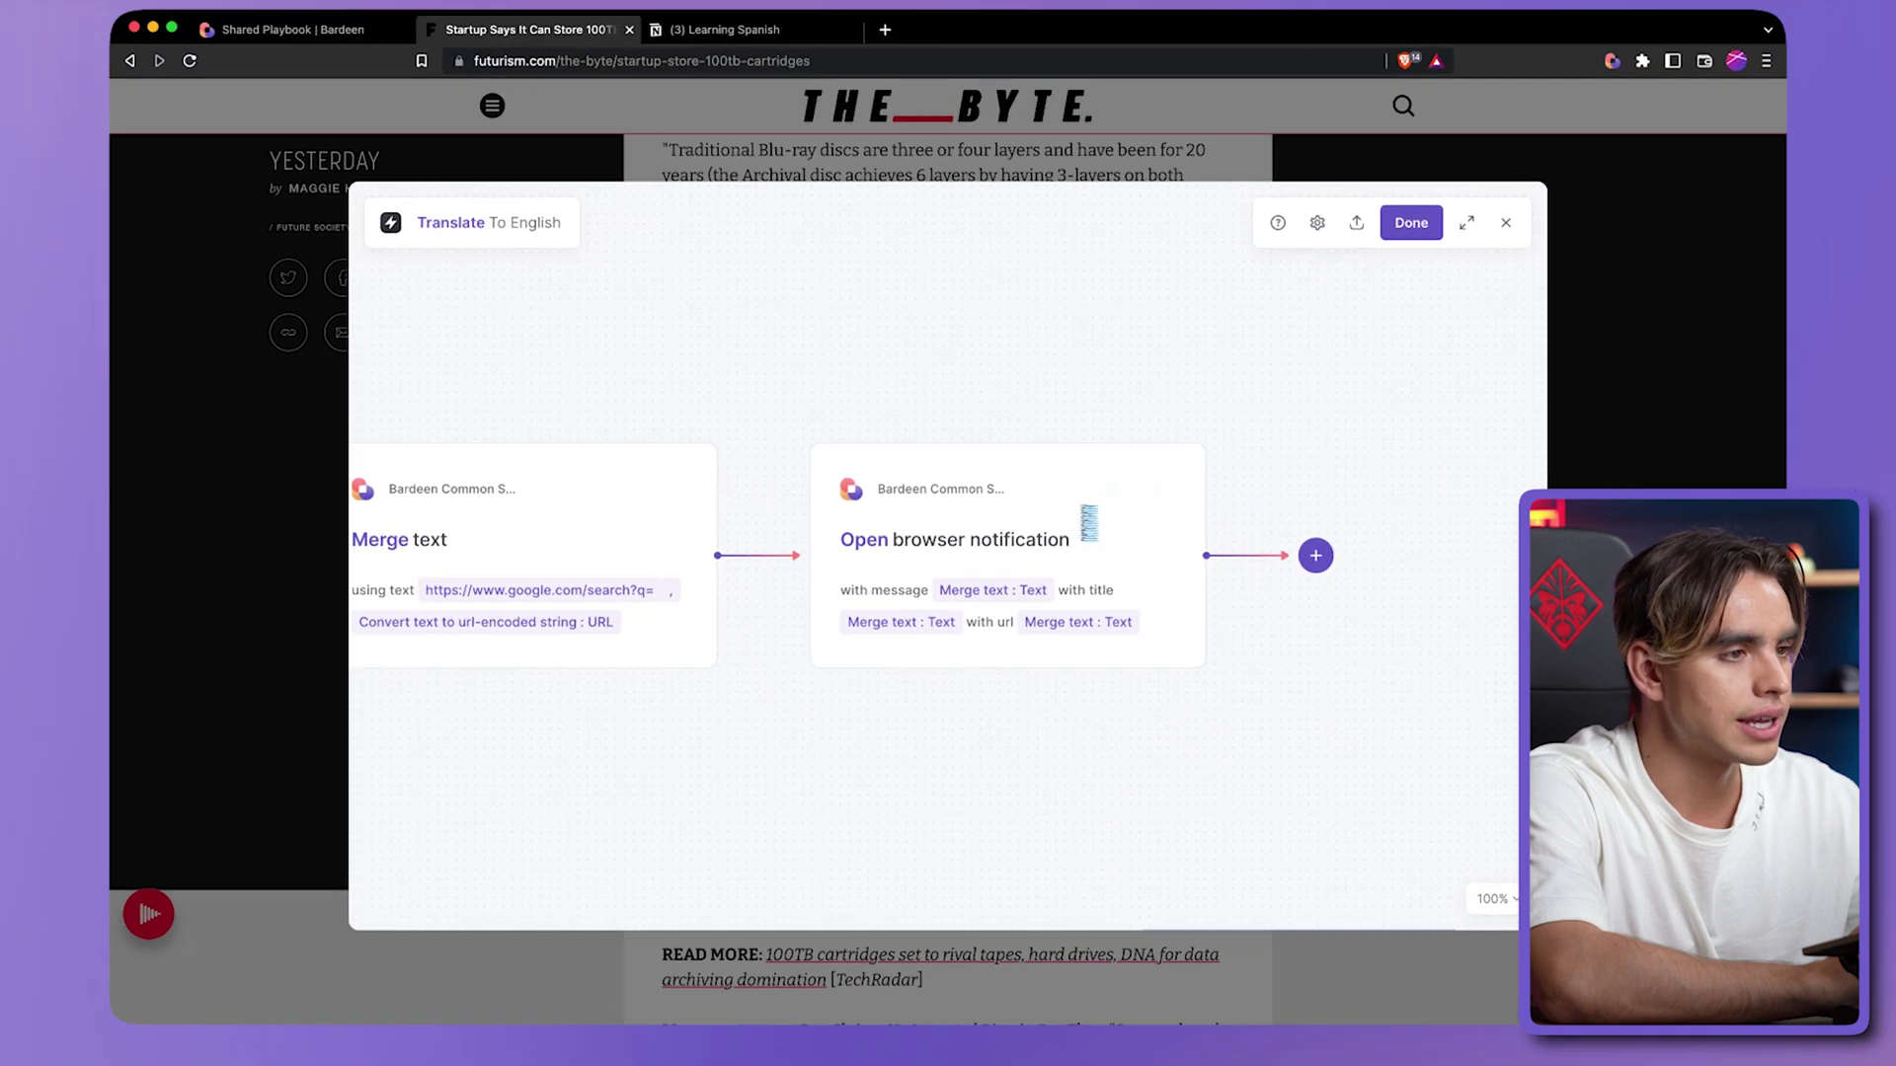
pyautogui.click(1560, 86)
# Dismiss the activation message, scroll the article up, and expand the Spanish translation notifications
pyautogui.click(696, 489)
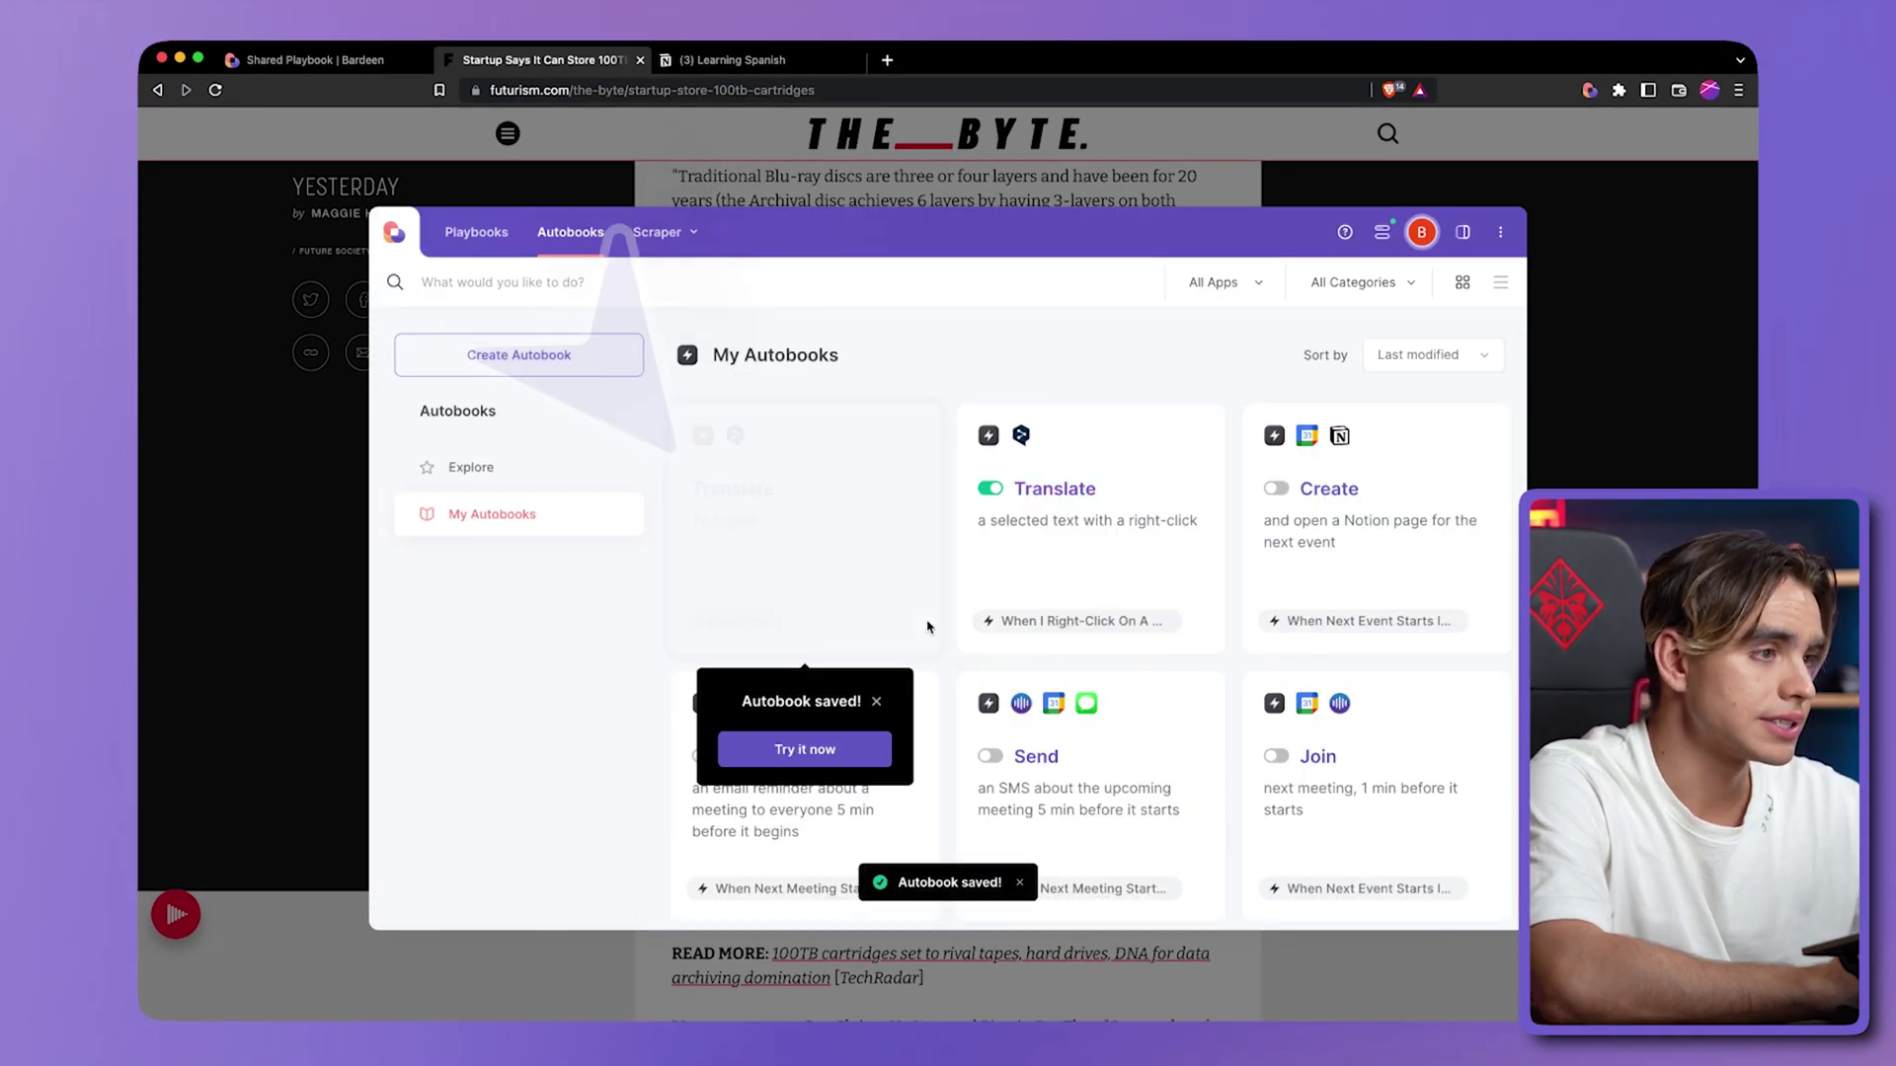
pyautogui.press('Escape')
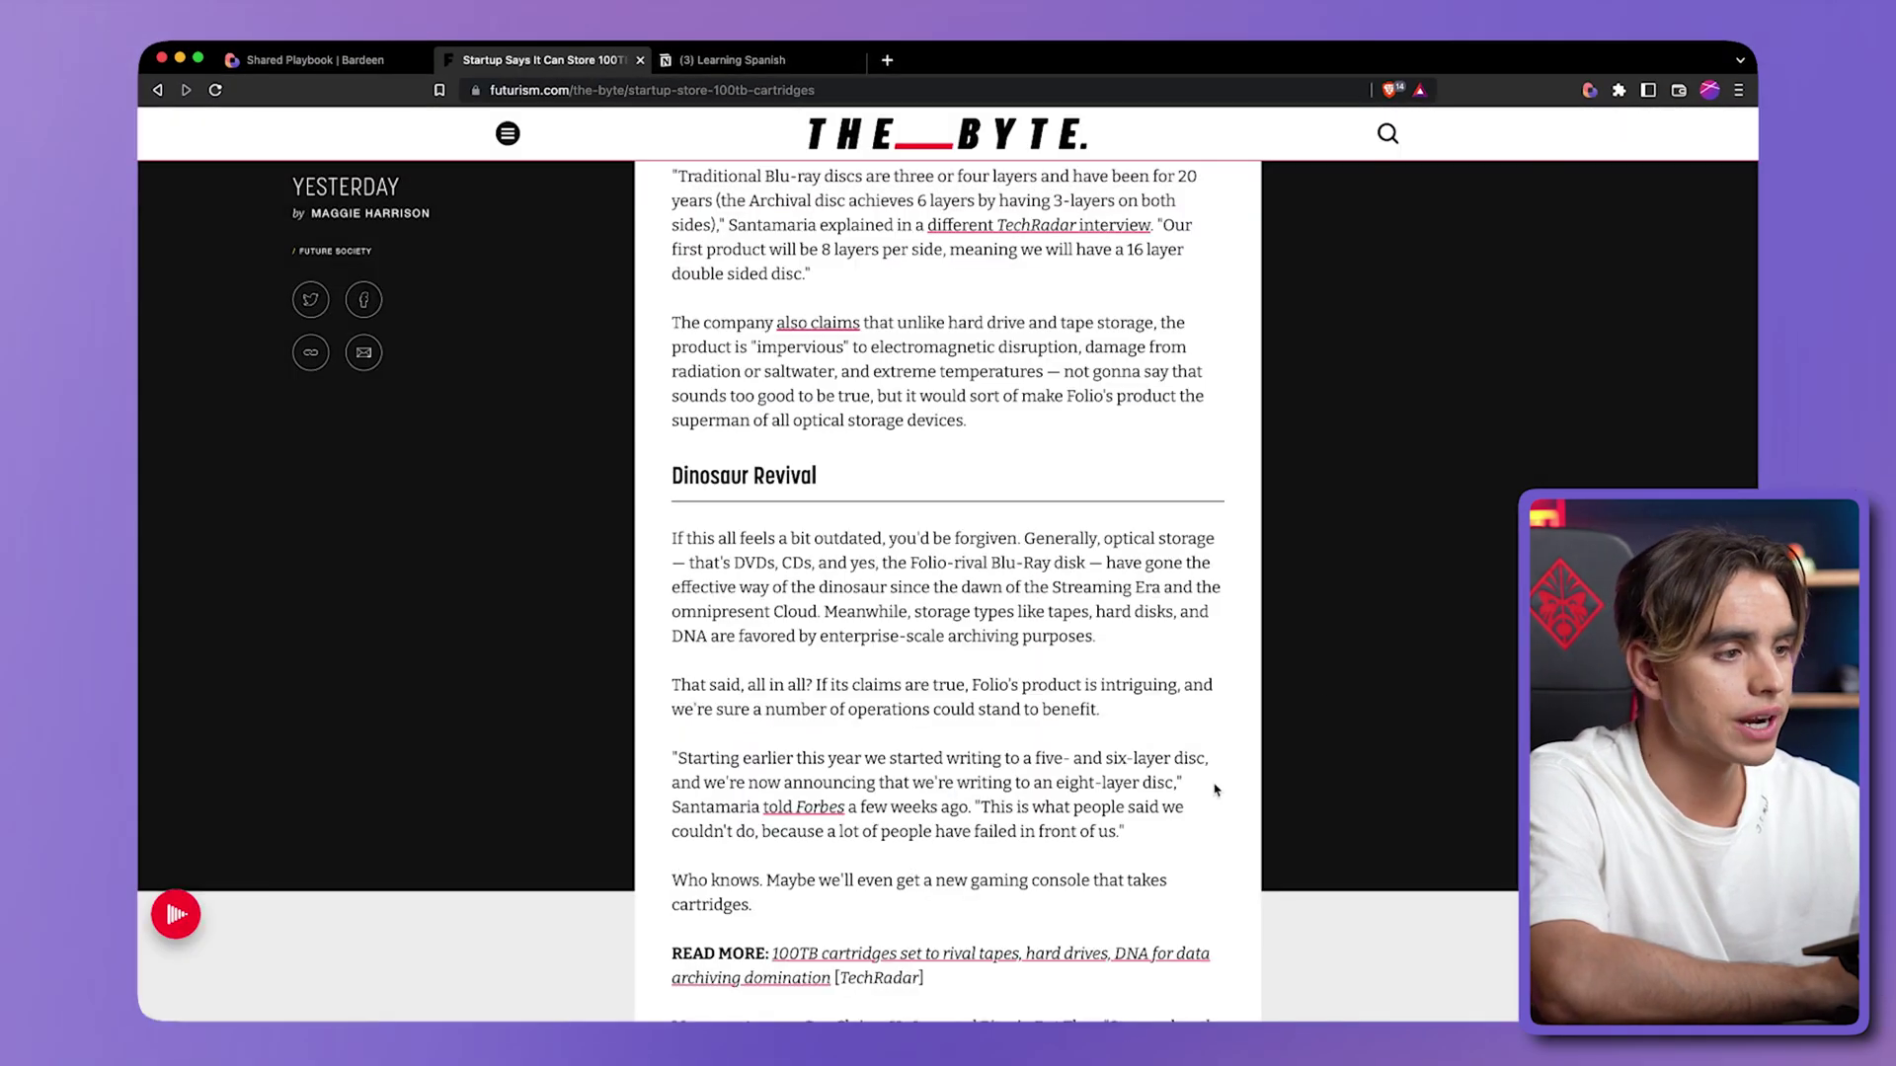
pyautogui.scroll(12, 1215, 789)
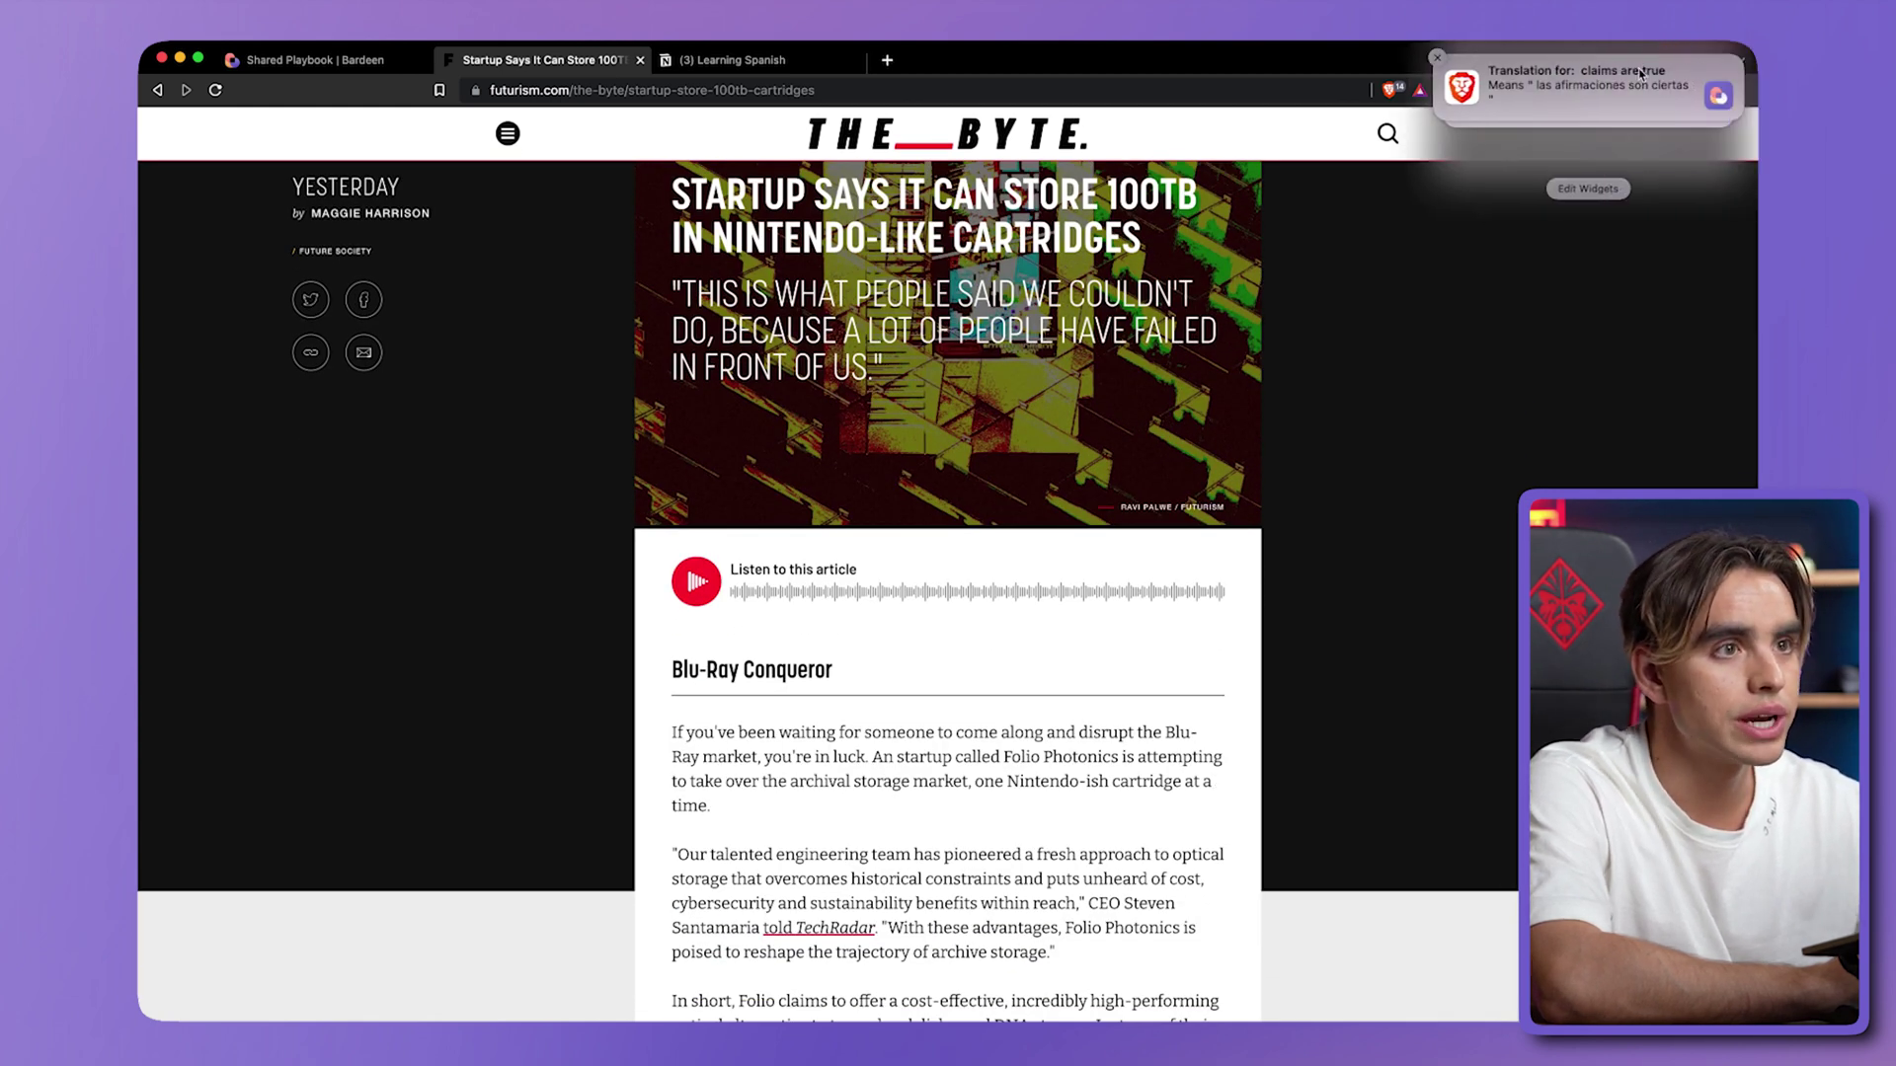
pyautogui.click(1571, 100)
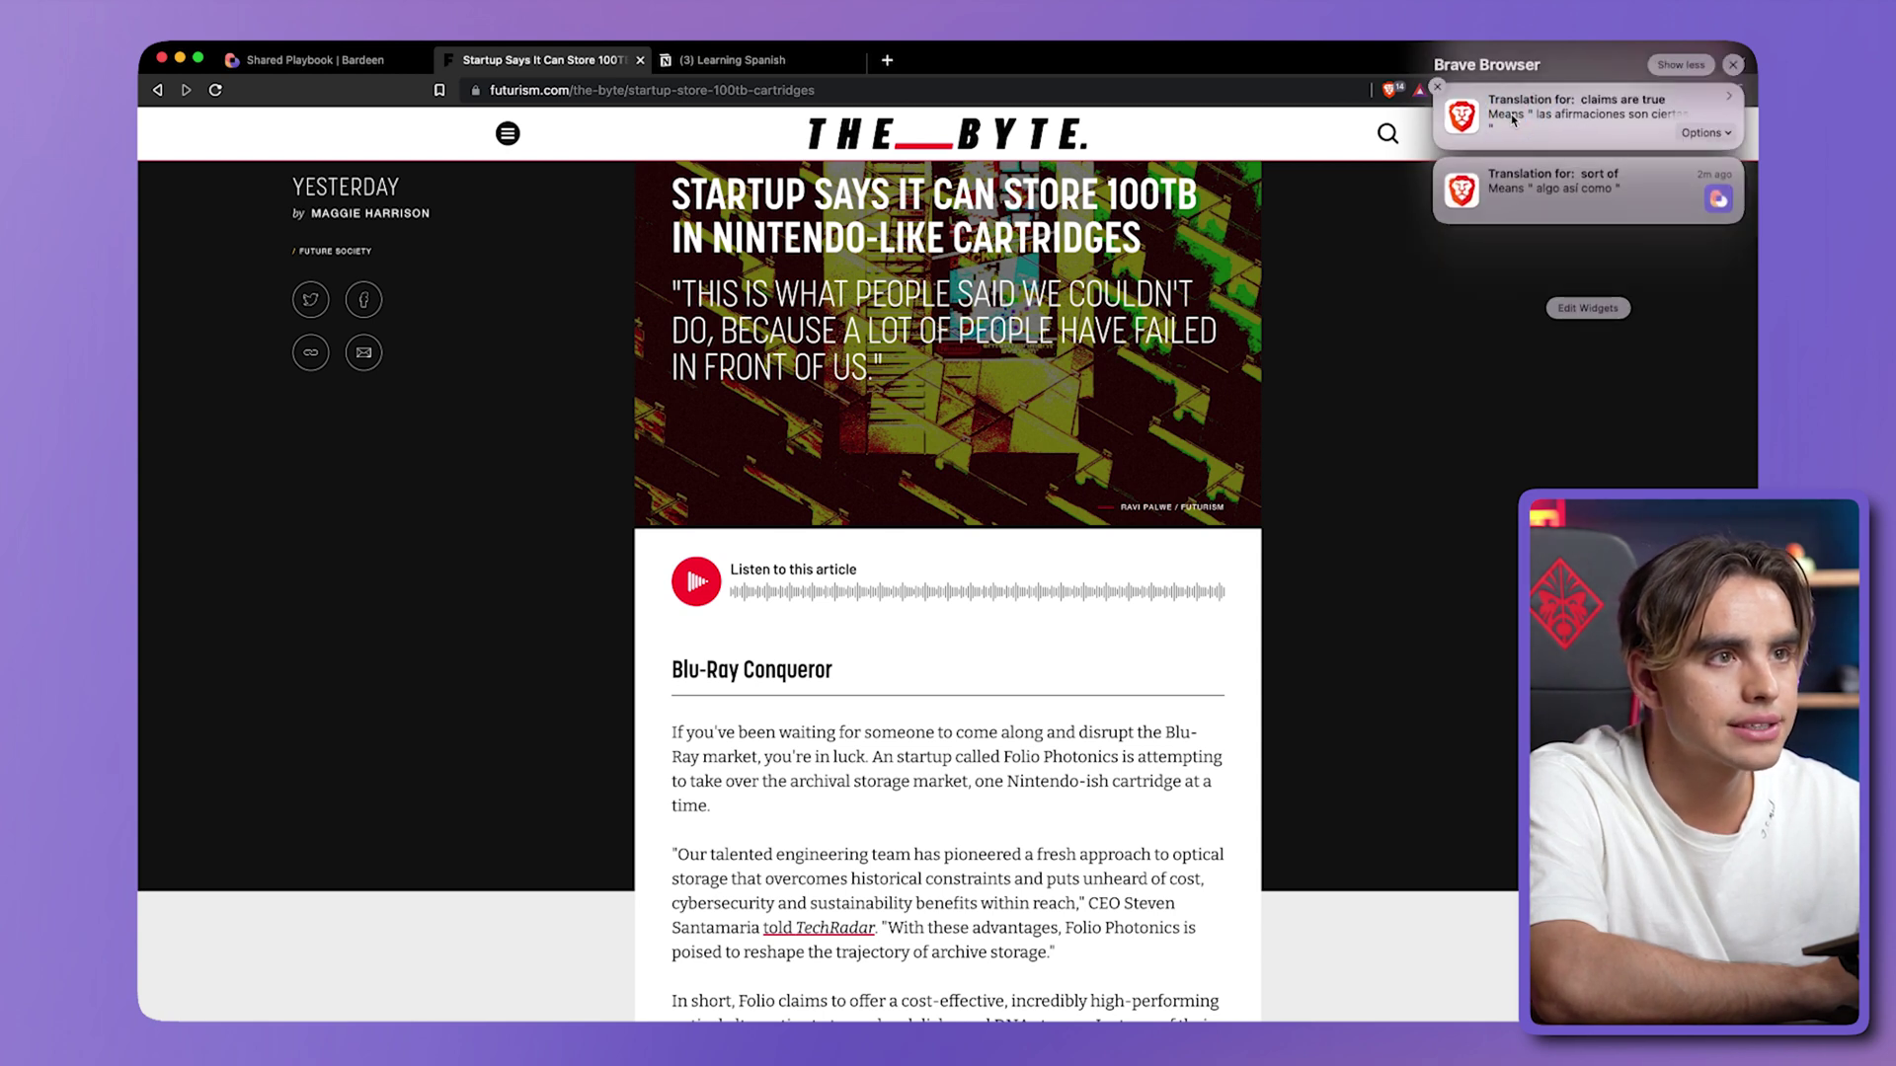
# Search 'las afirmaciones' in a new tab, open the first result, and accept its cookies
pyautogui.click(1422, 423)
pyautogui.press('super+t')
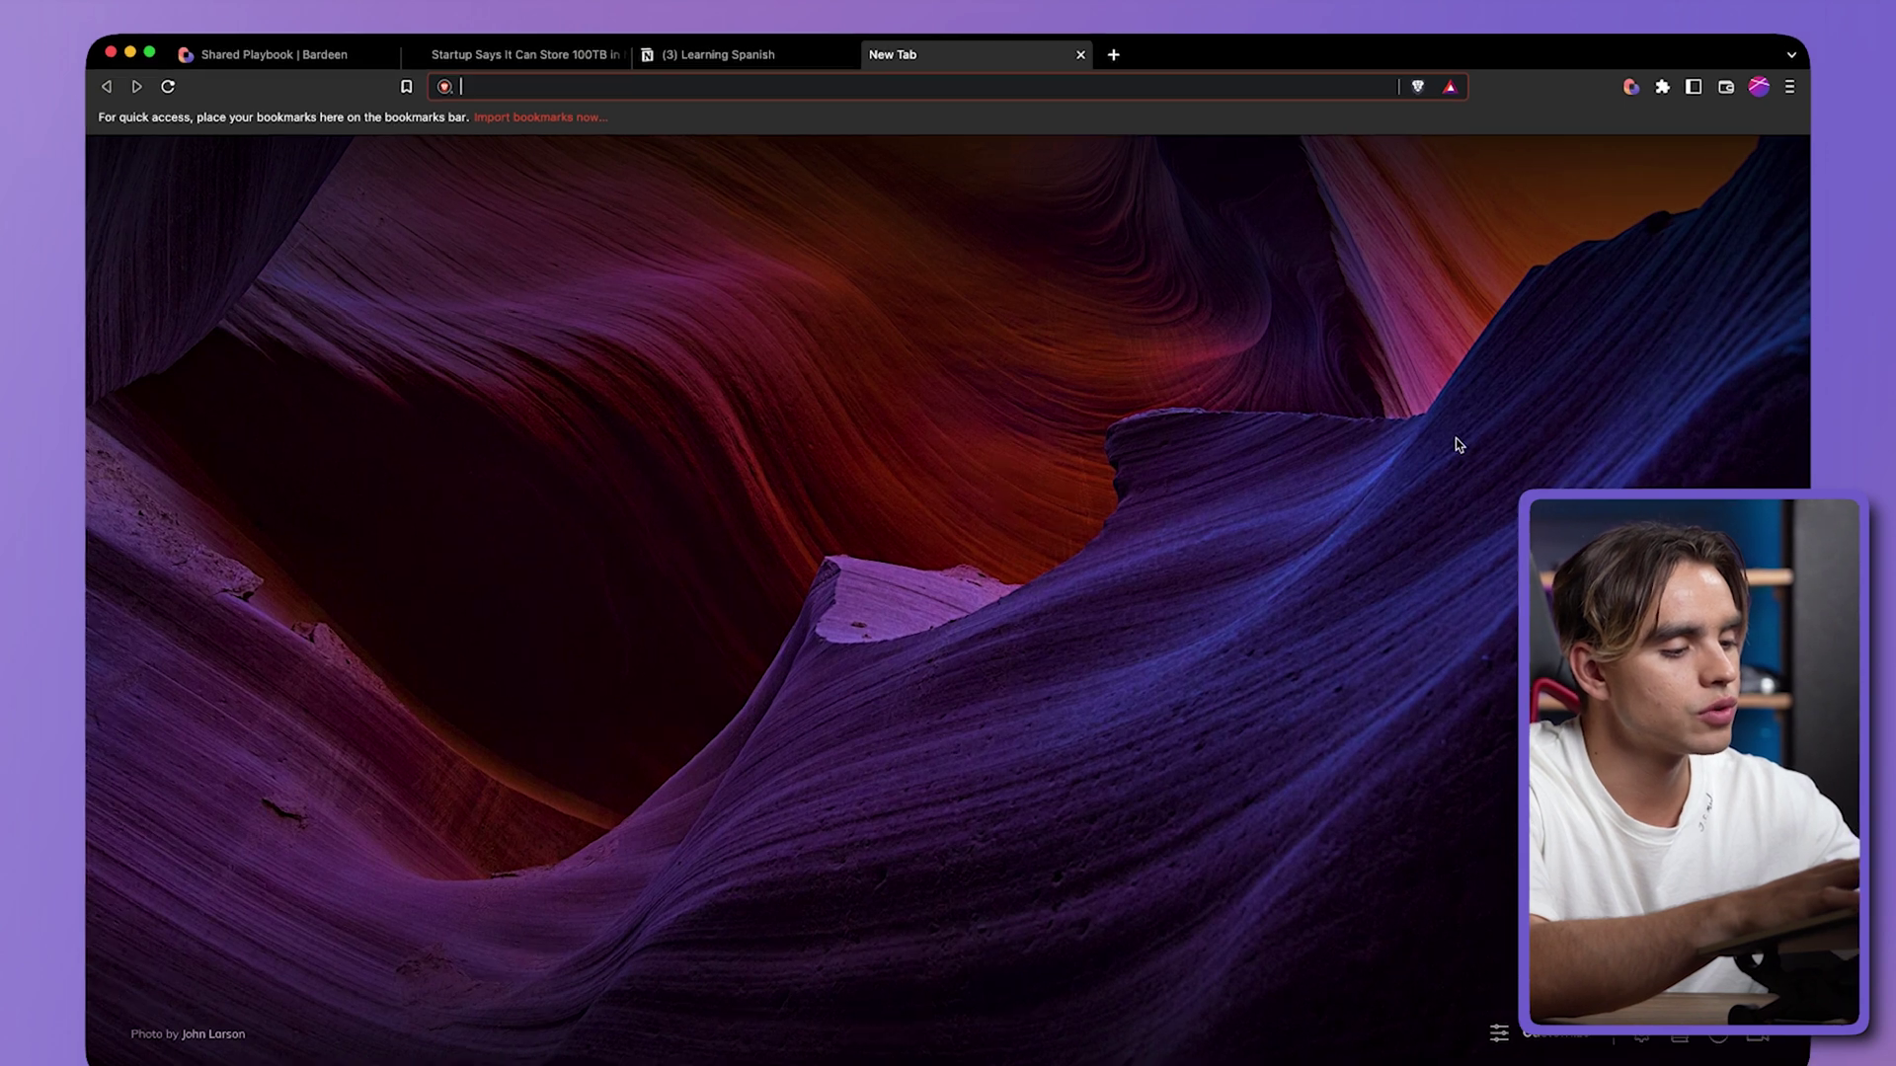
pyautogui.write('las ')
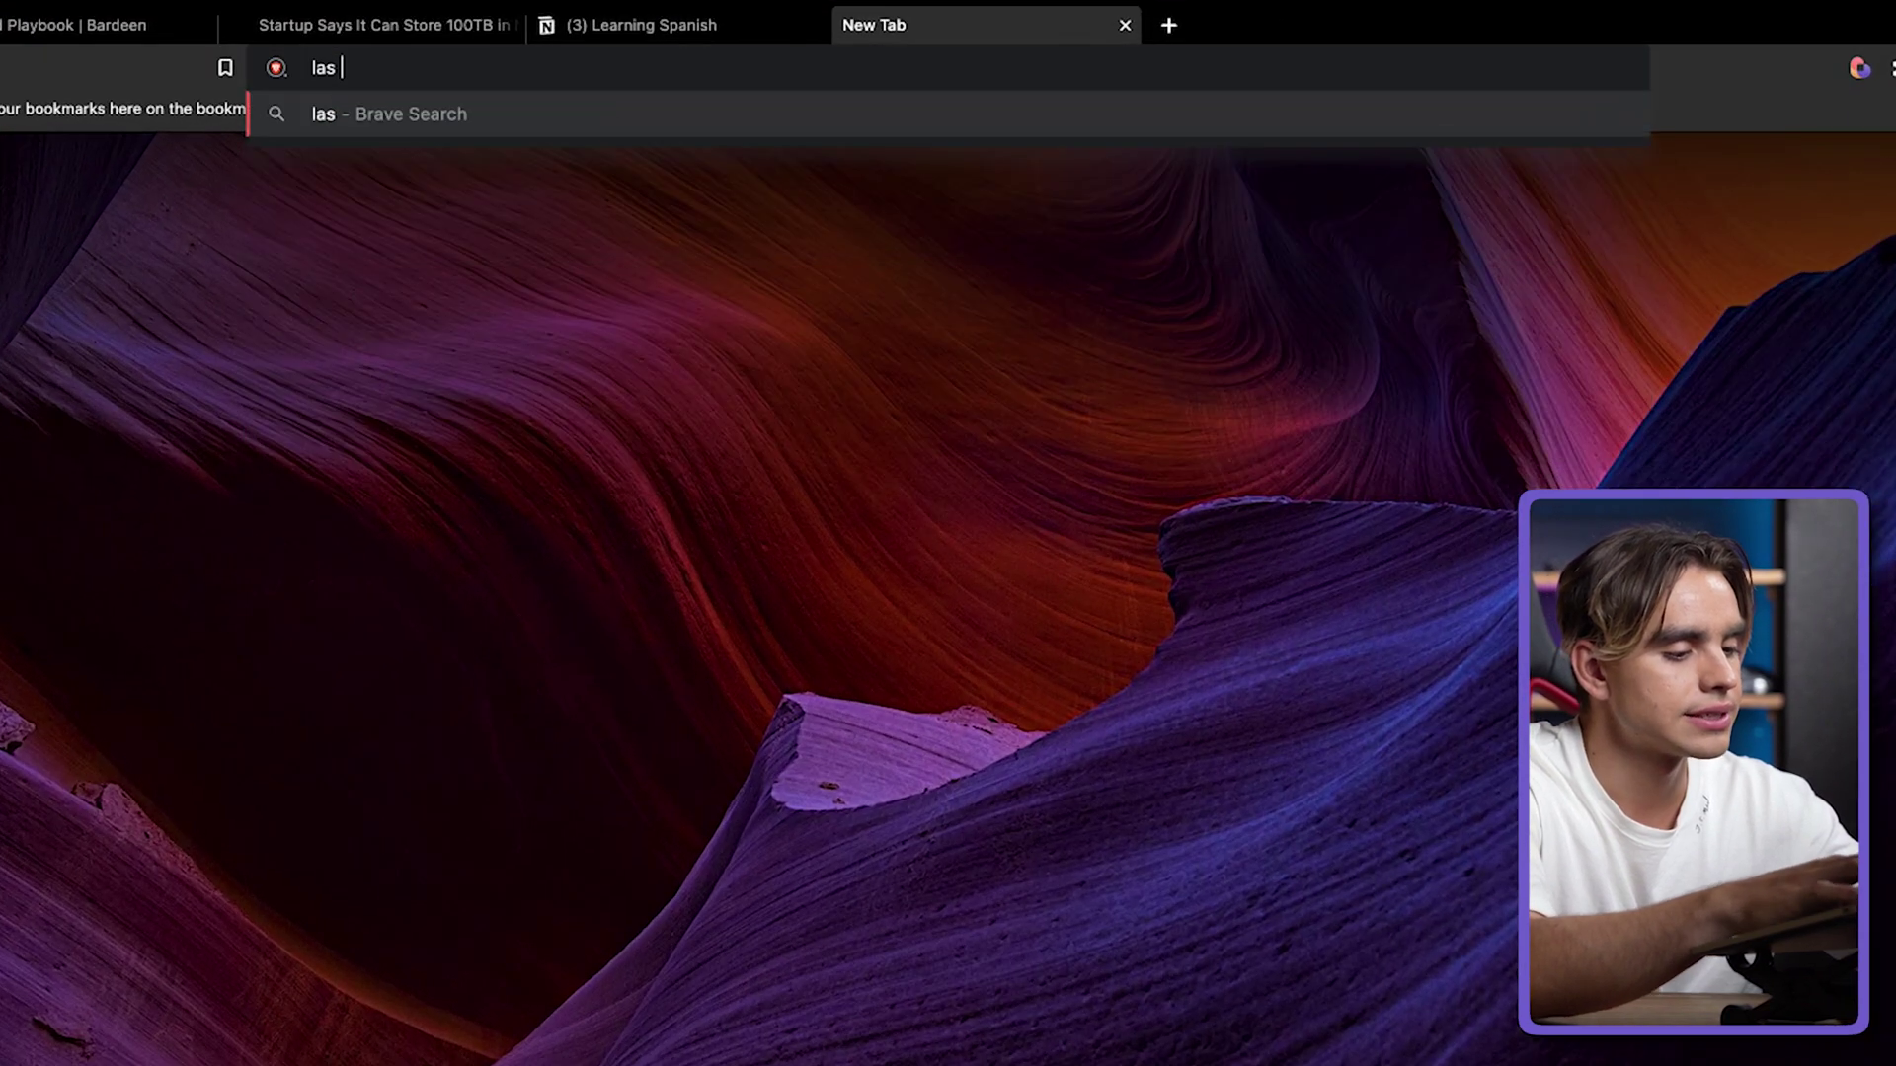
pyautogui.write('afirmaciones')
pyautogui.press('Return')
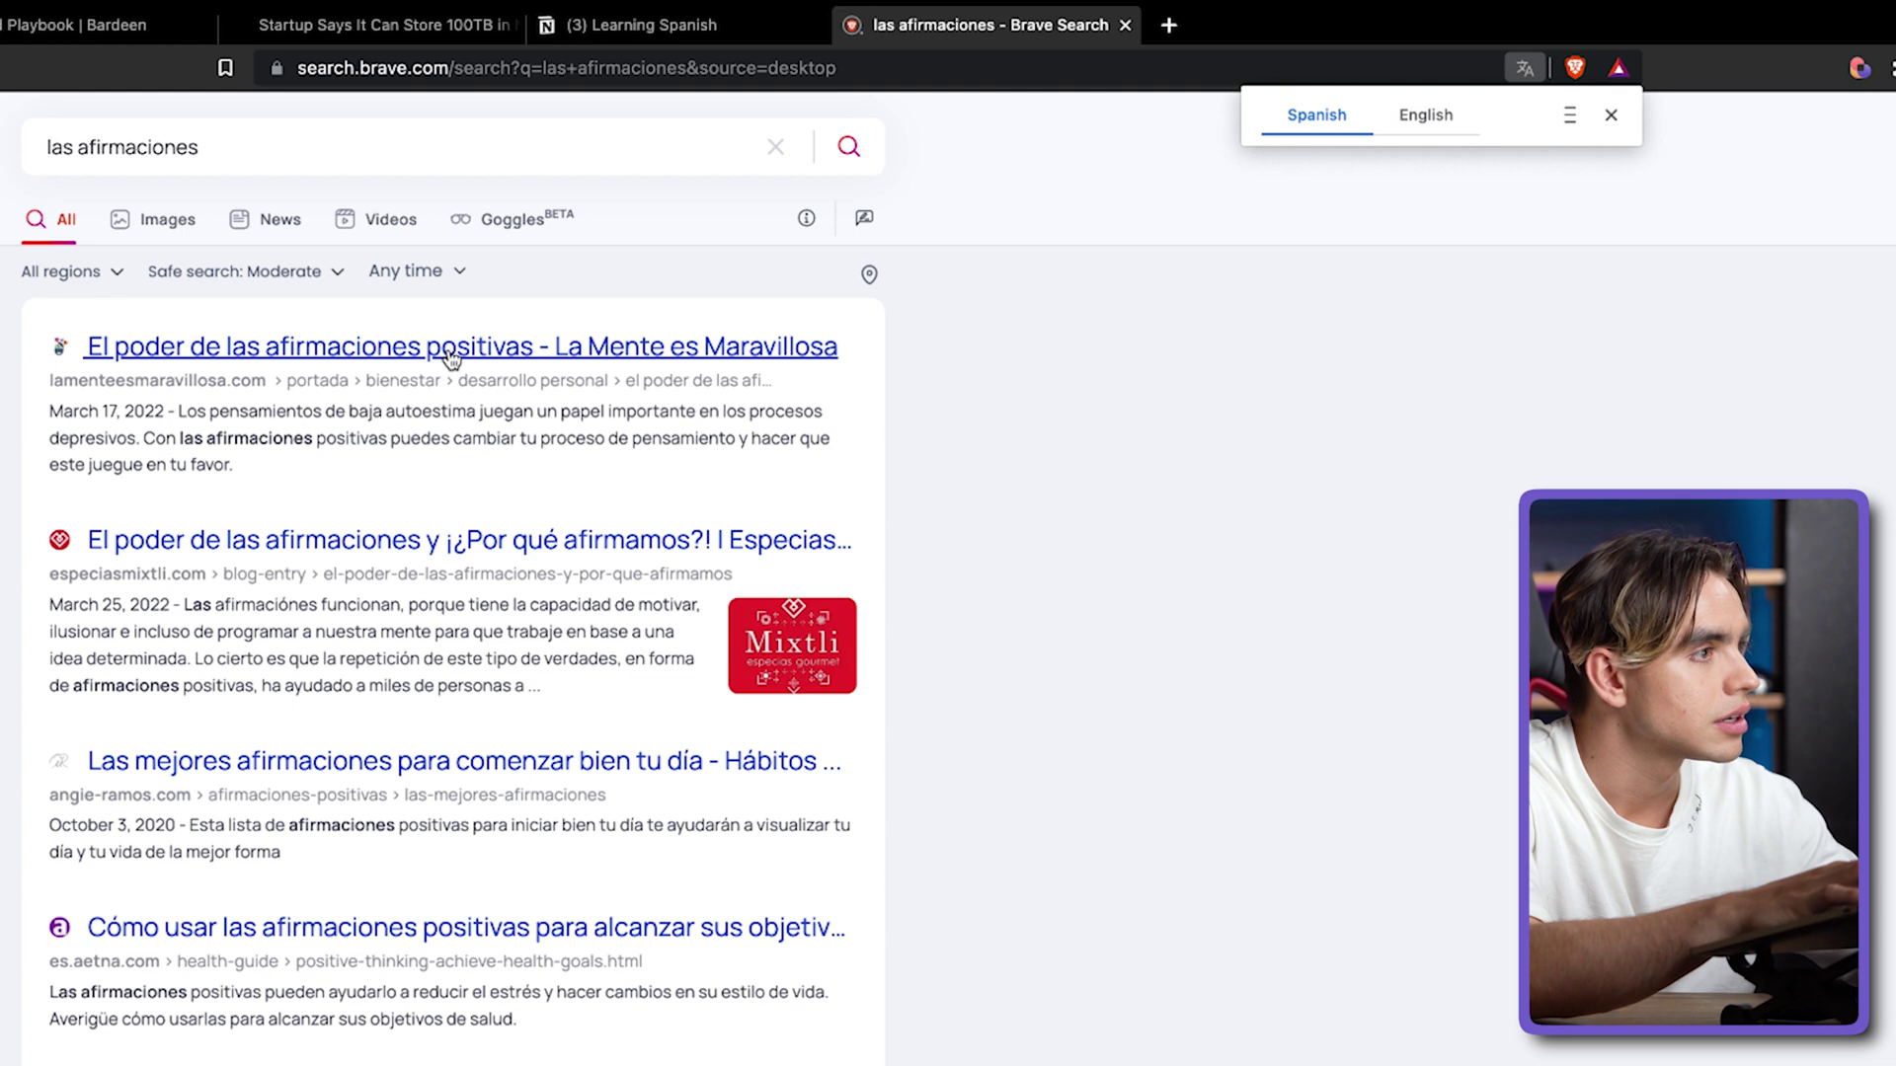
pyautogui.click(449, 350)
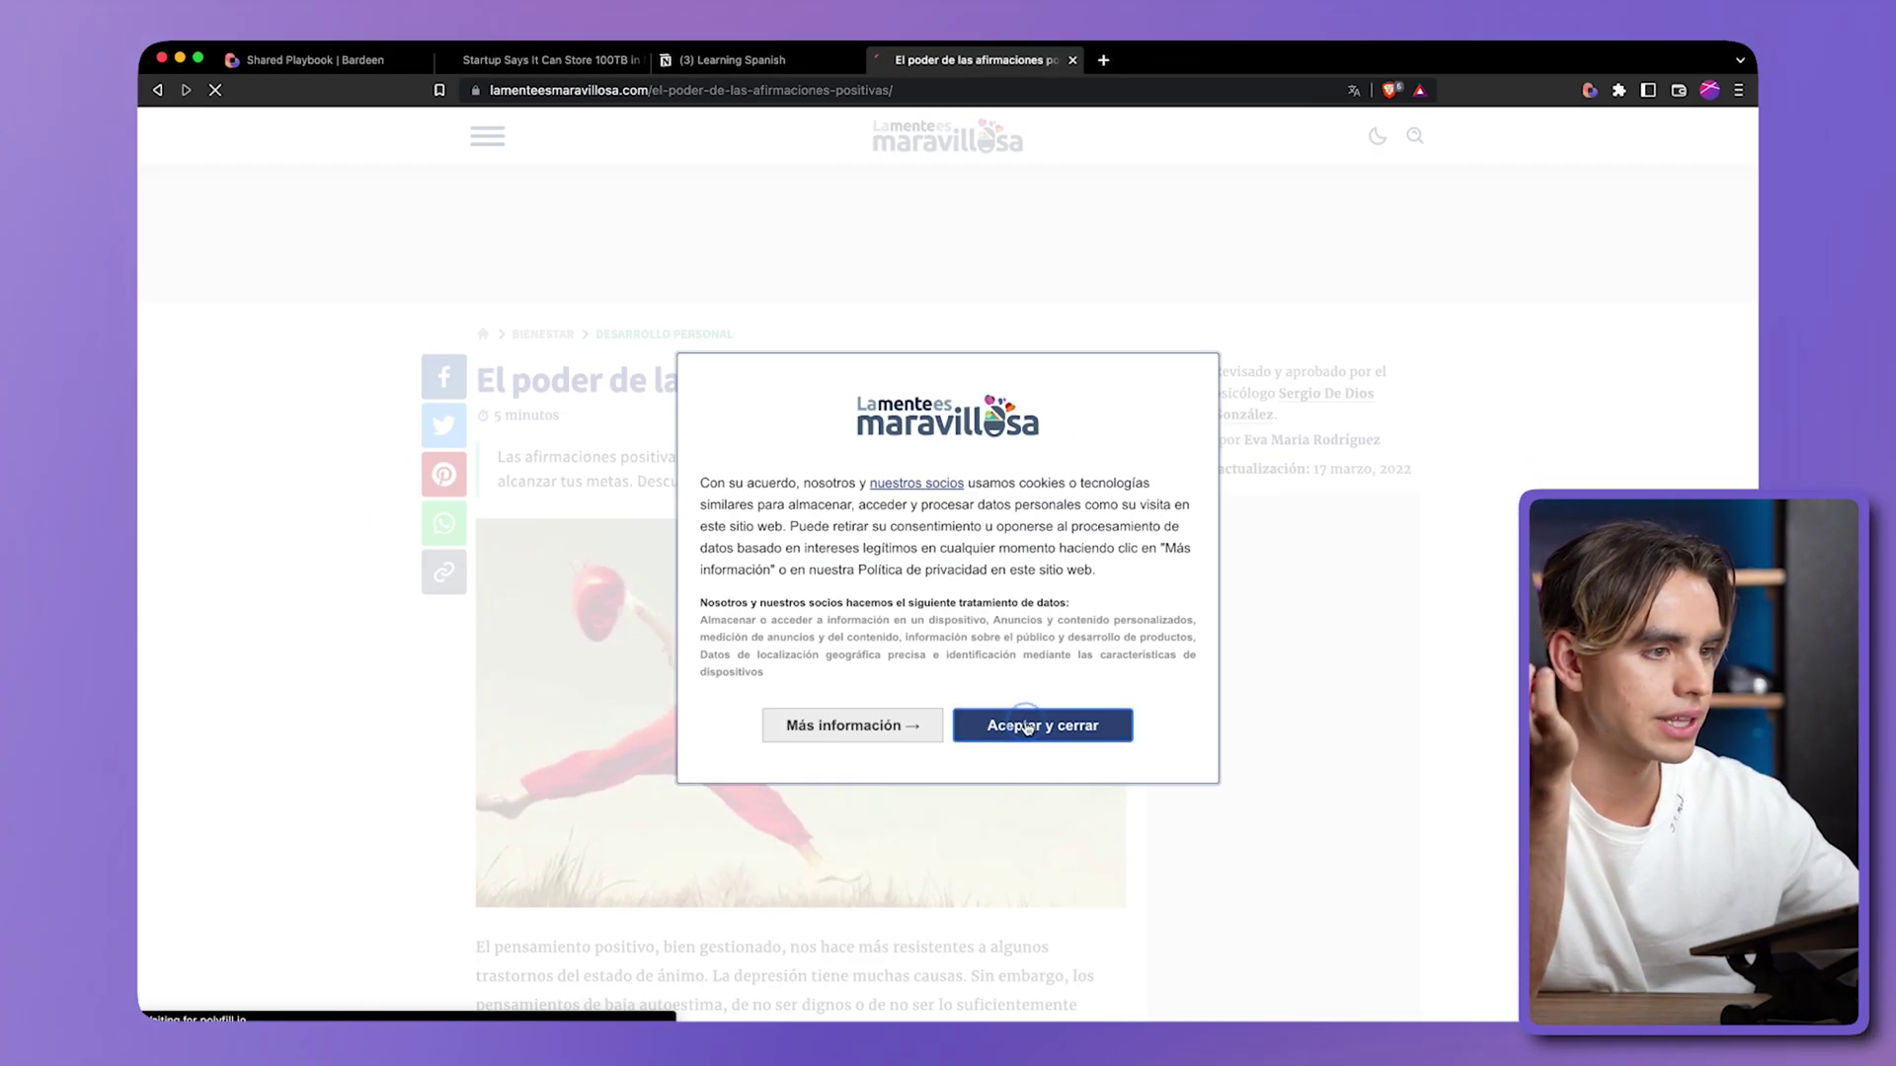
pyautogui.click(1027, 726)
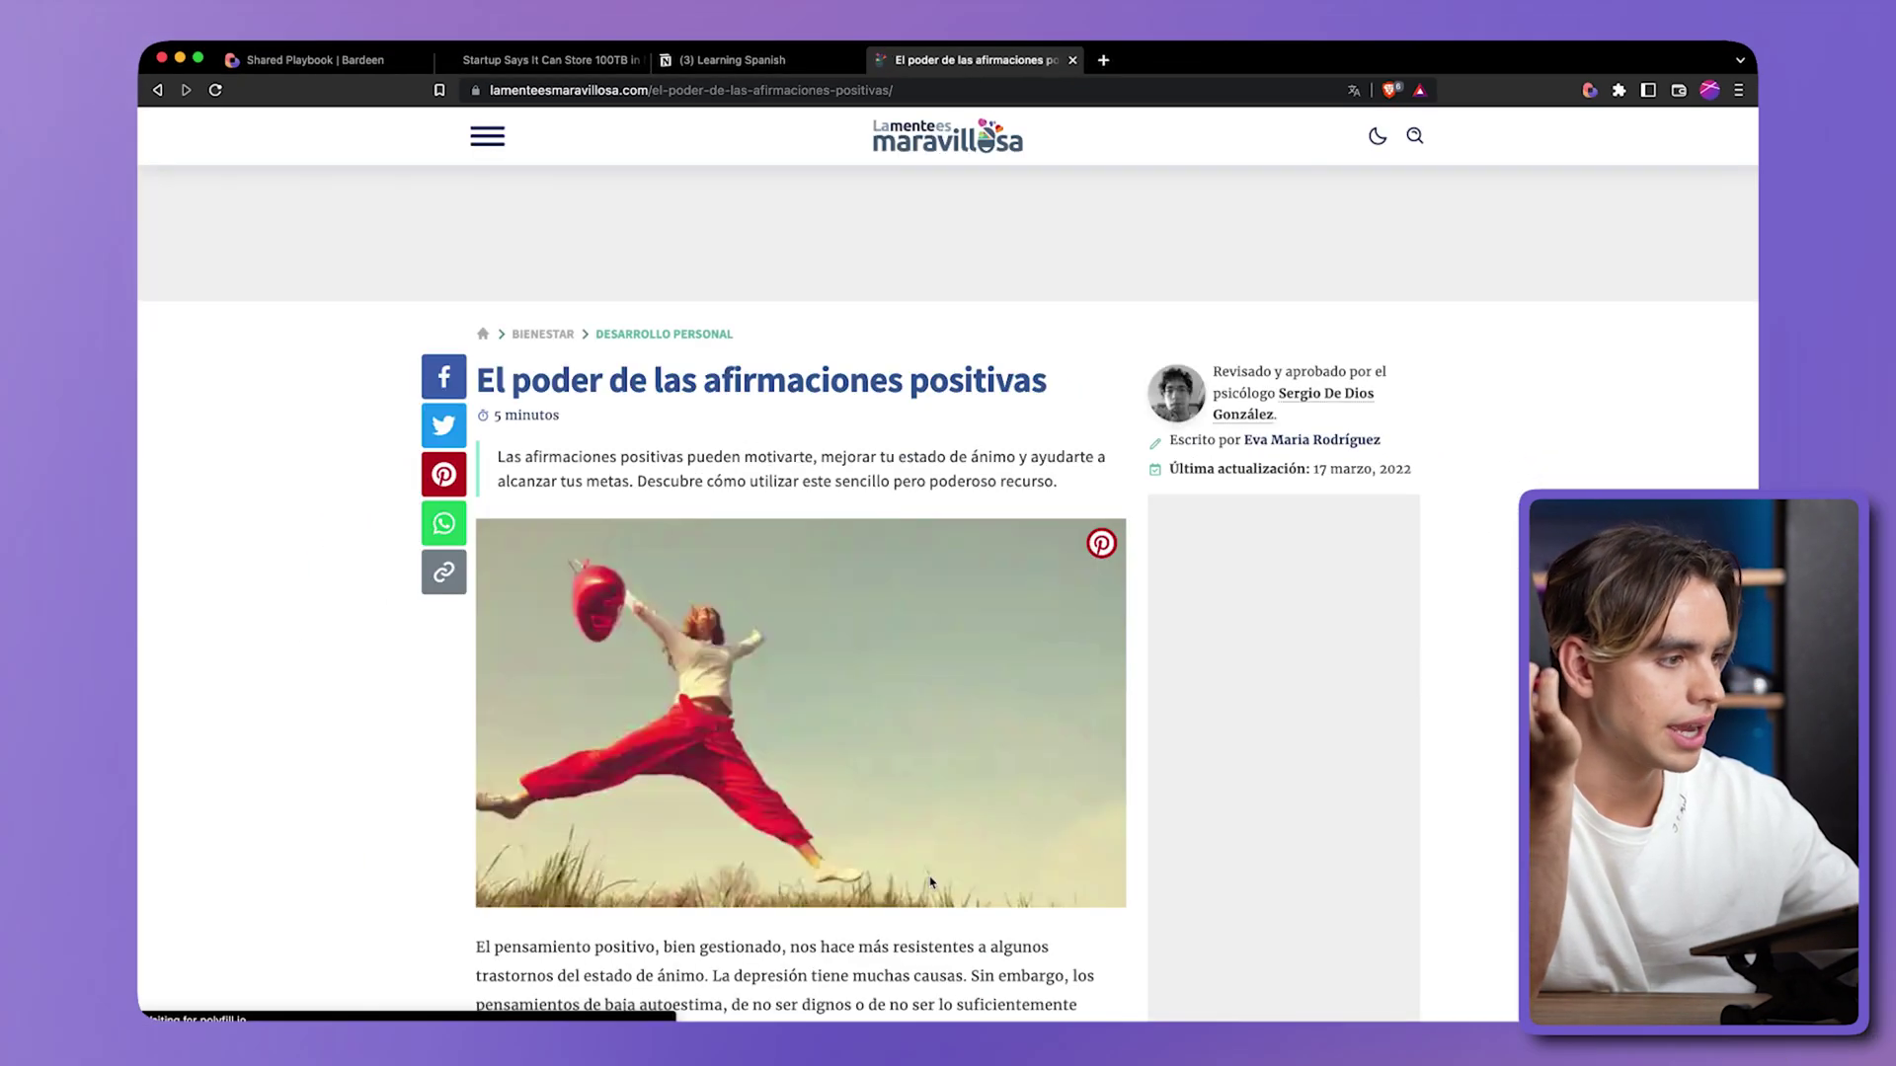
# Translate the word 'beneficiarse' to English with Bardeen's right-click action, getting 'benefit'
pyautogui.scroll(-5, 931, 881)
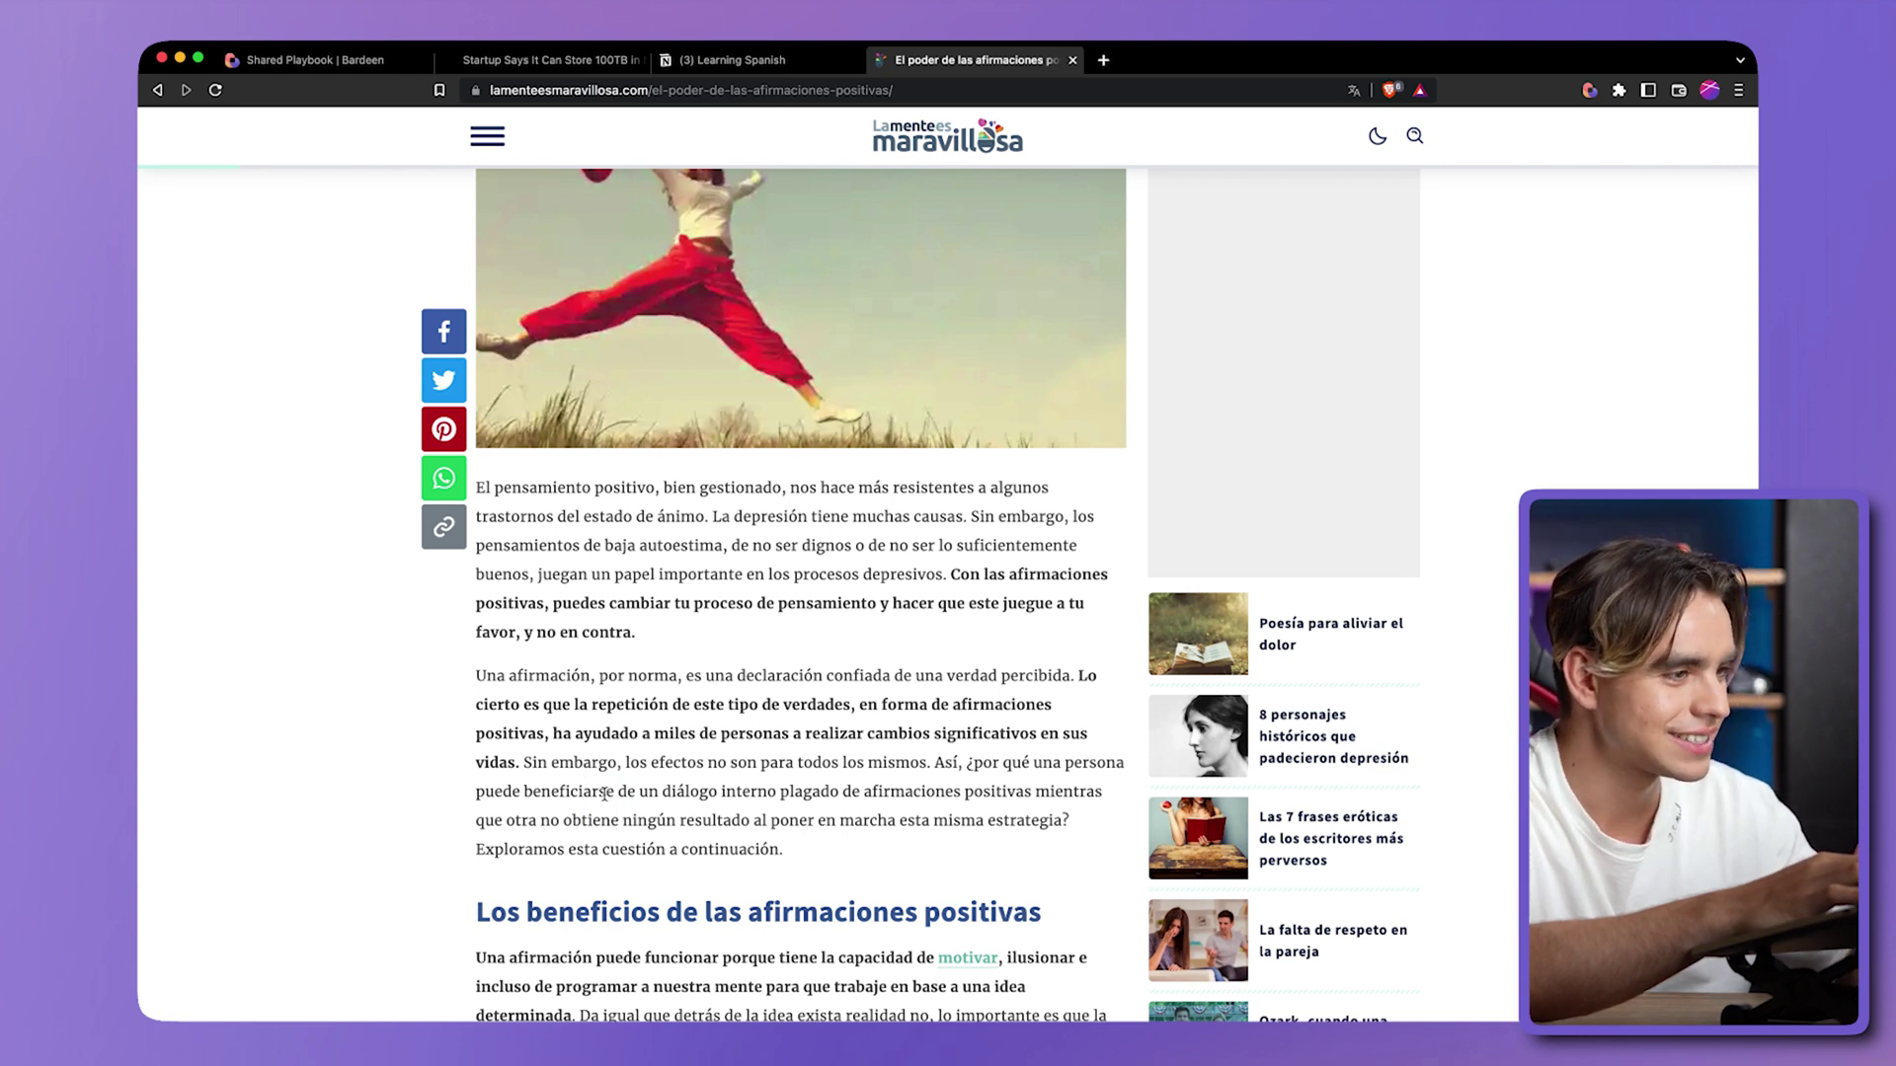
pyautogui.doubleClick(604, 793)
pyautogui.rightClick(605, 794)
pyautogui.moveTo(699, 907)
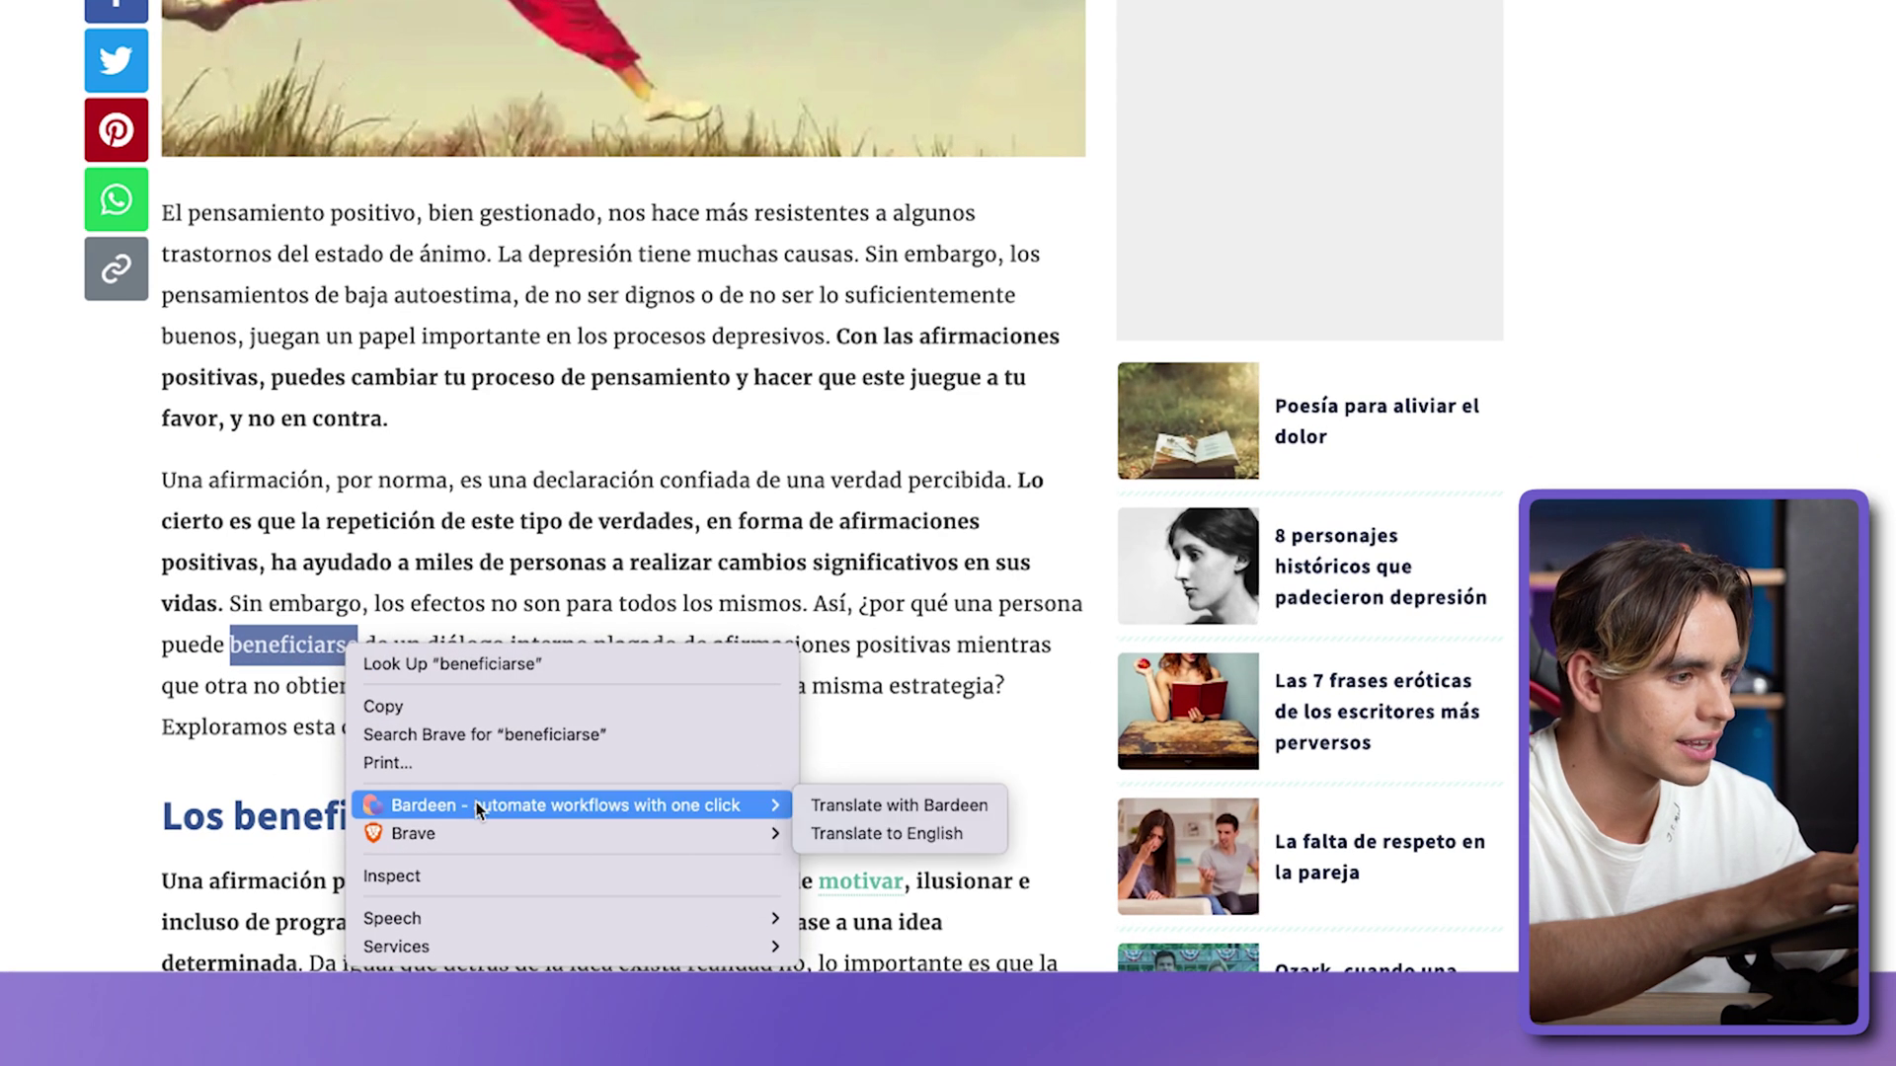
pyautogui.click(873, 830)
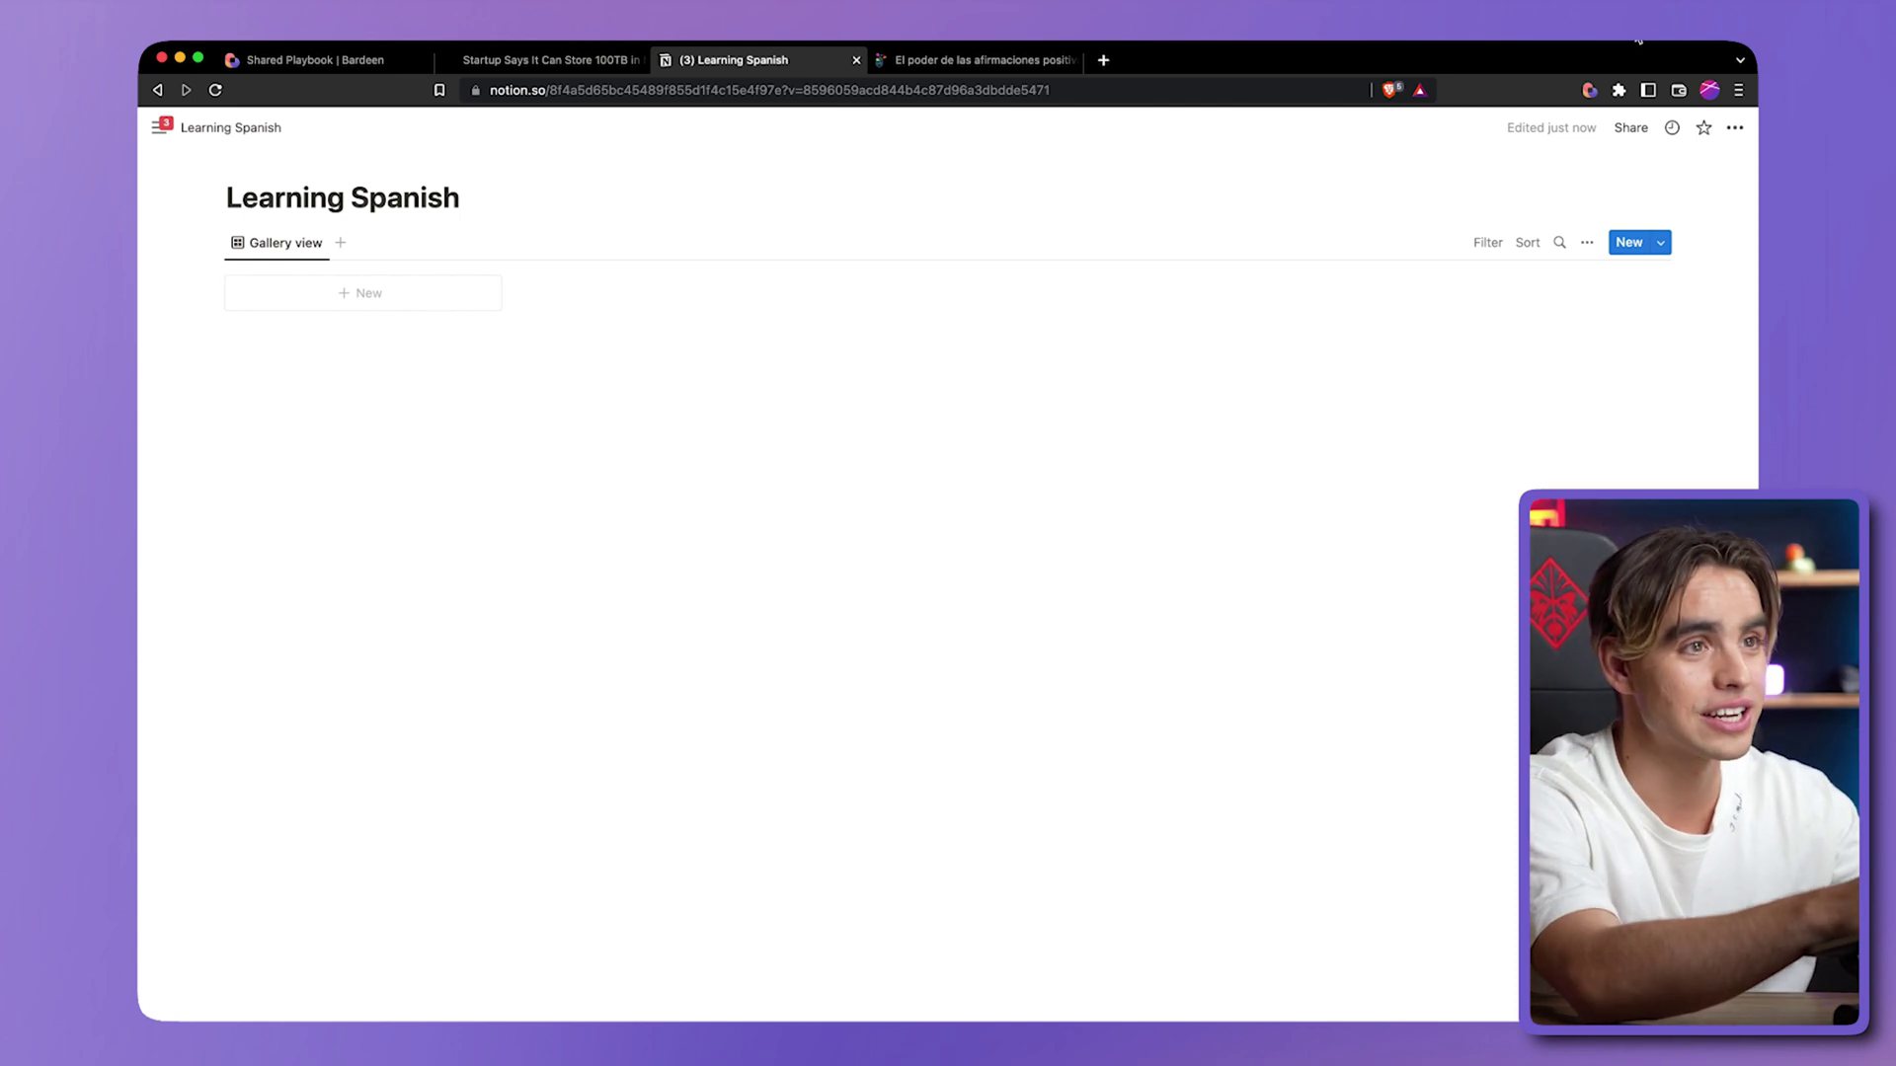
# Open the Translate To English autobook in the Bardeen builder
pyautogui.click(1589, 90)
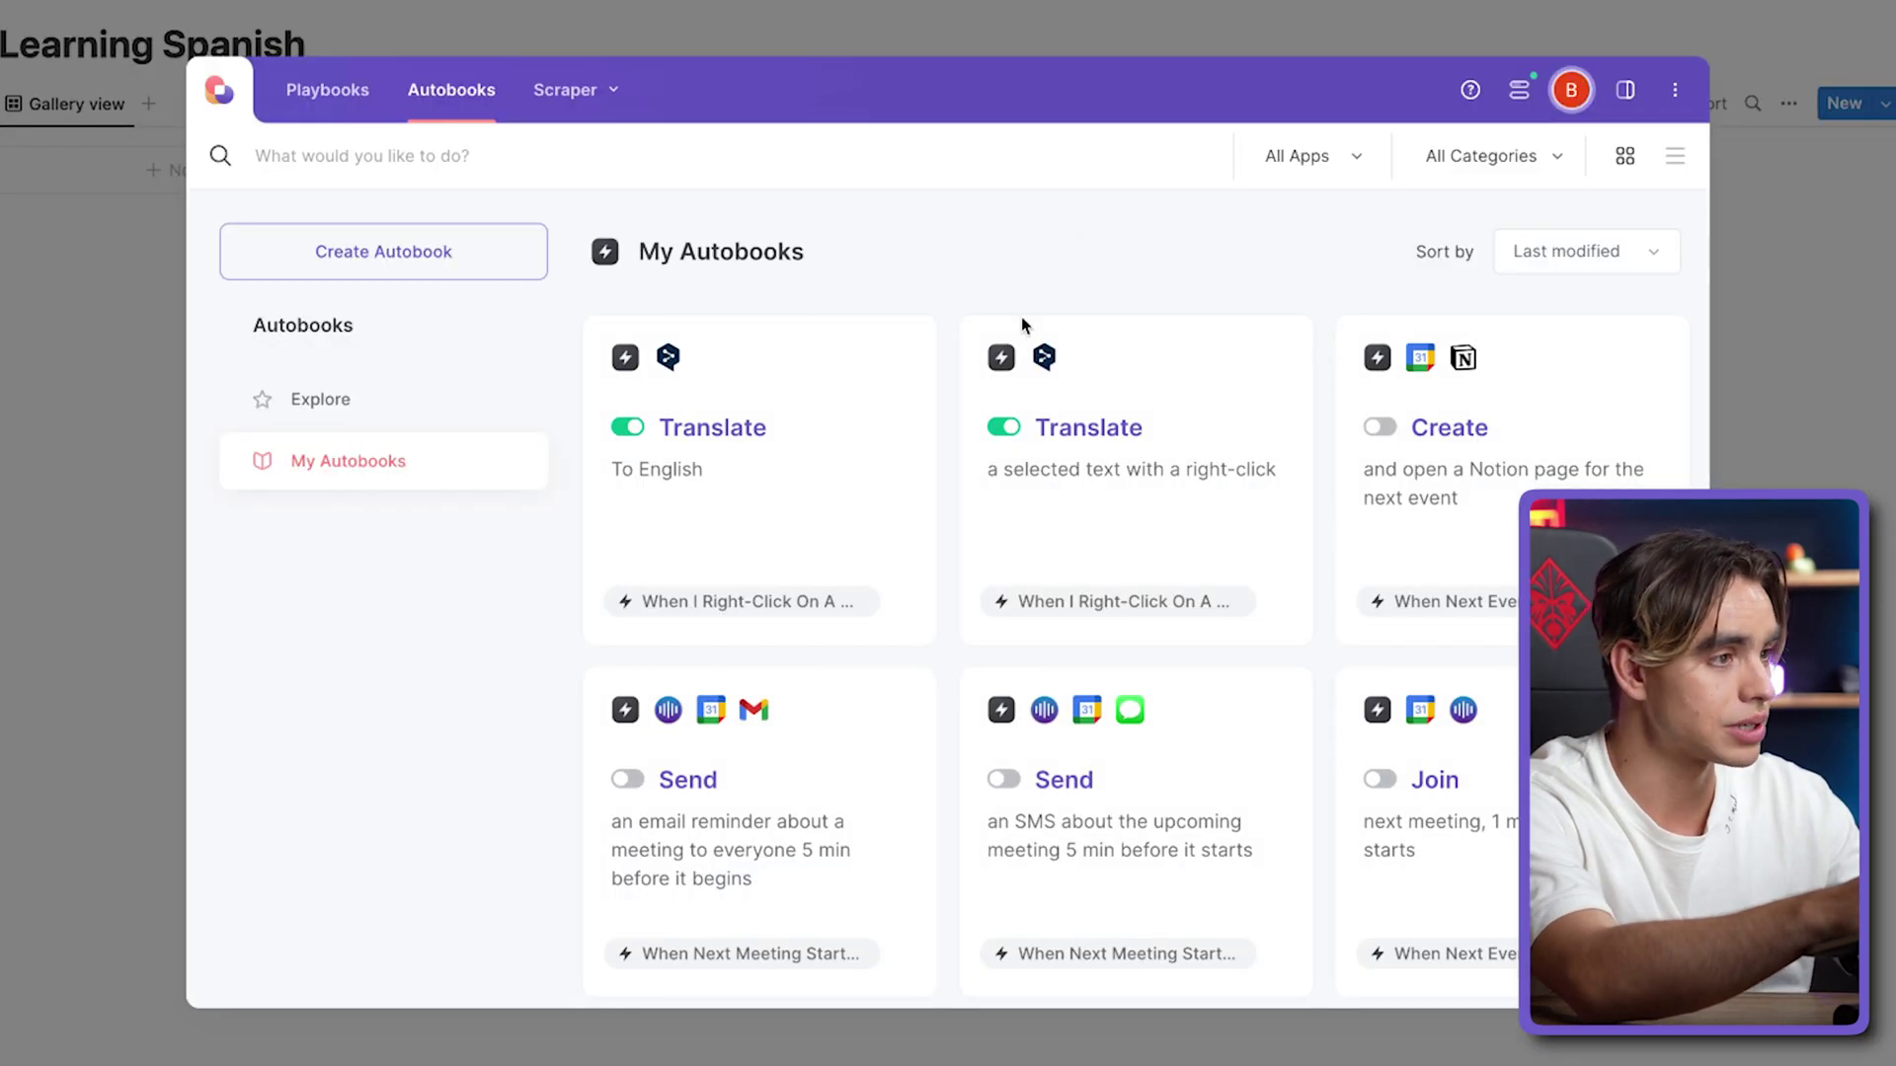
pyautogui.click(900, 353)
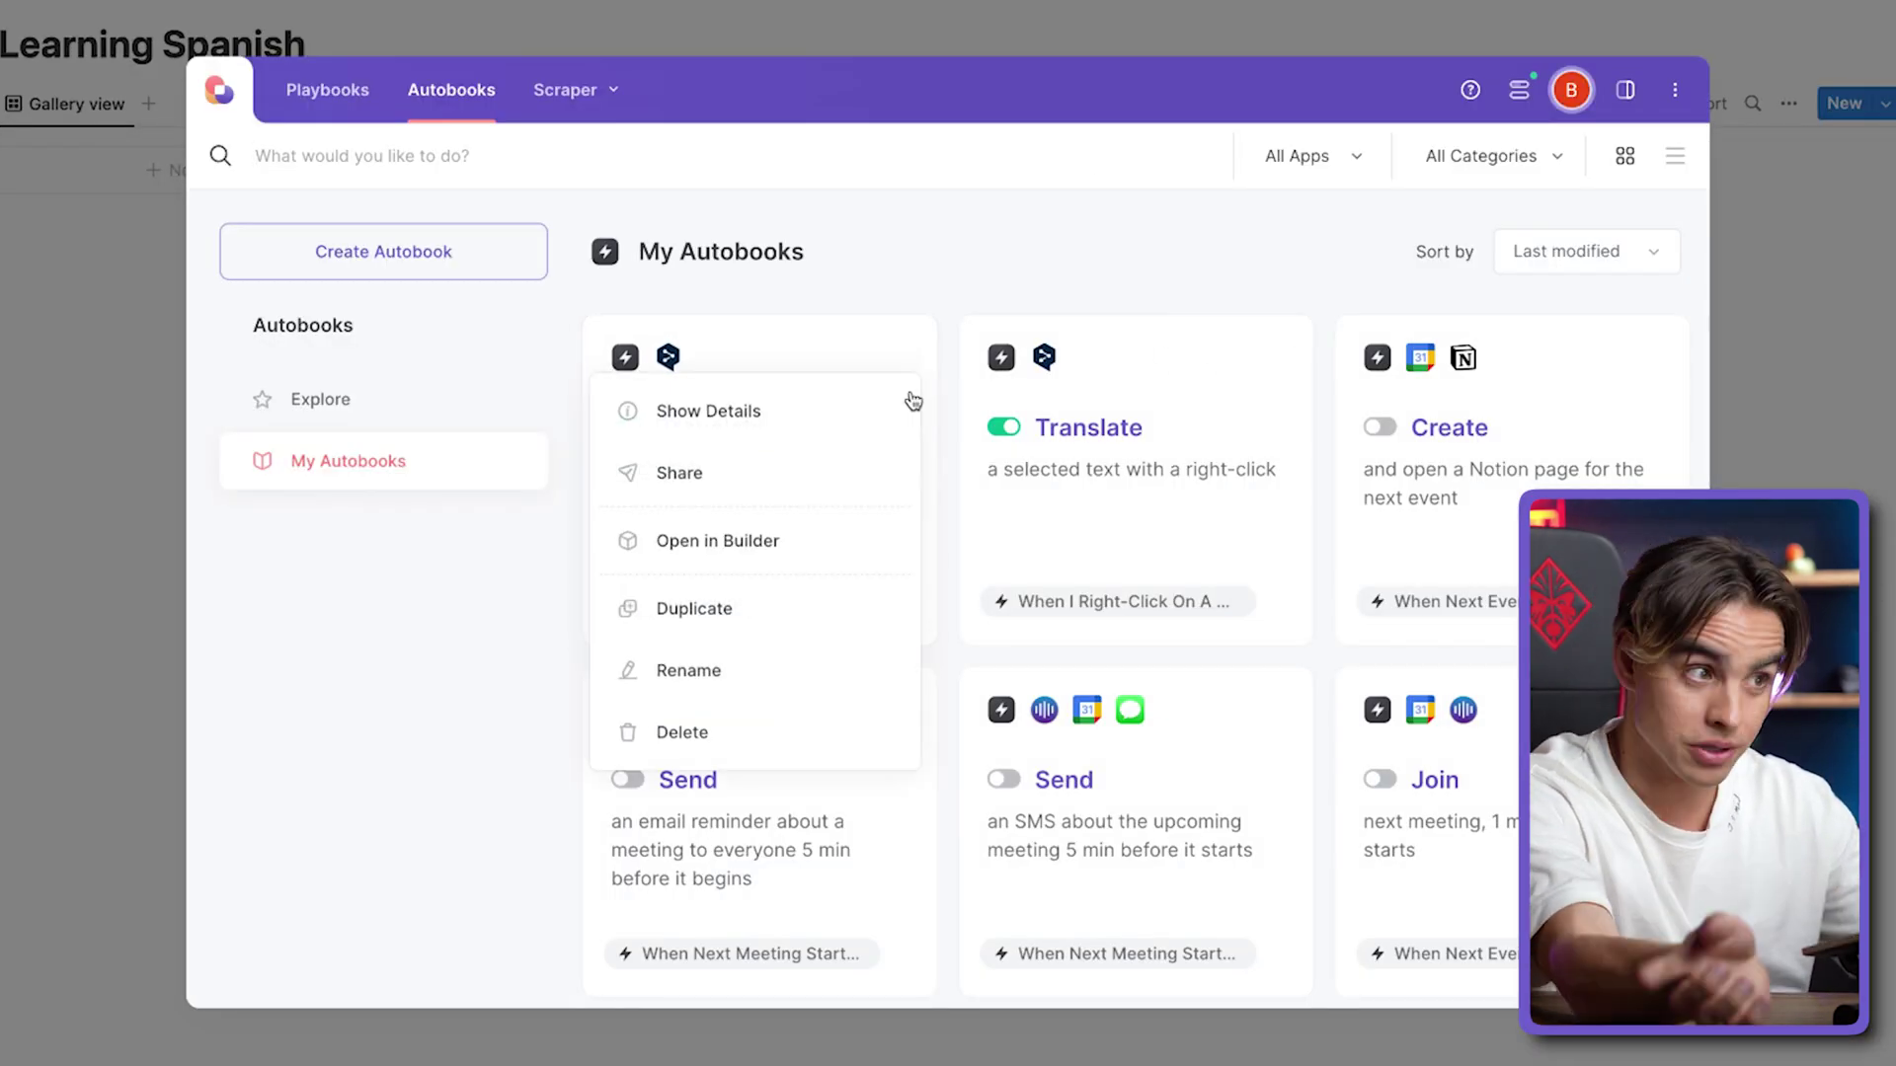
pyautogui.click(849, 546)
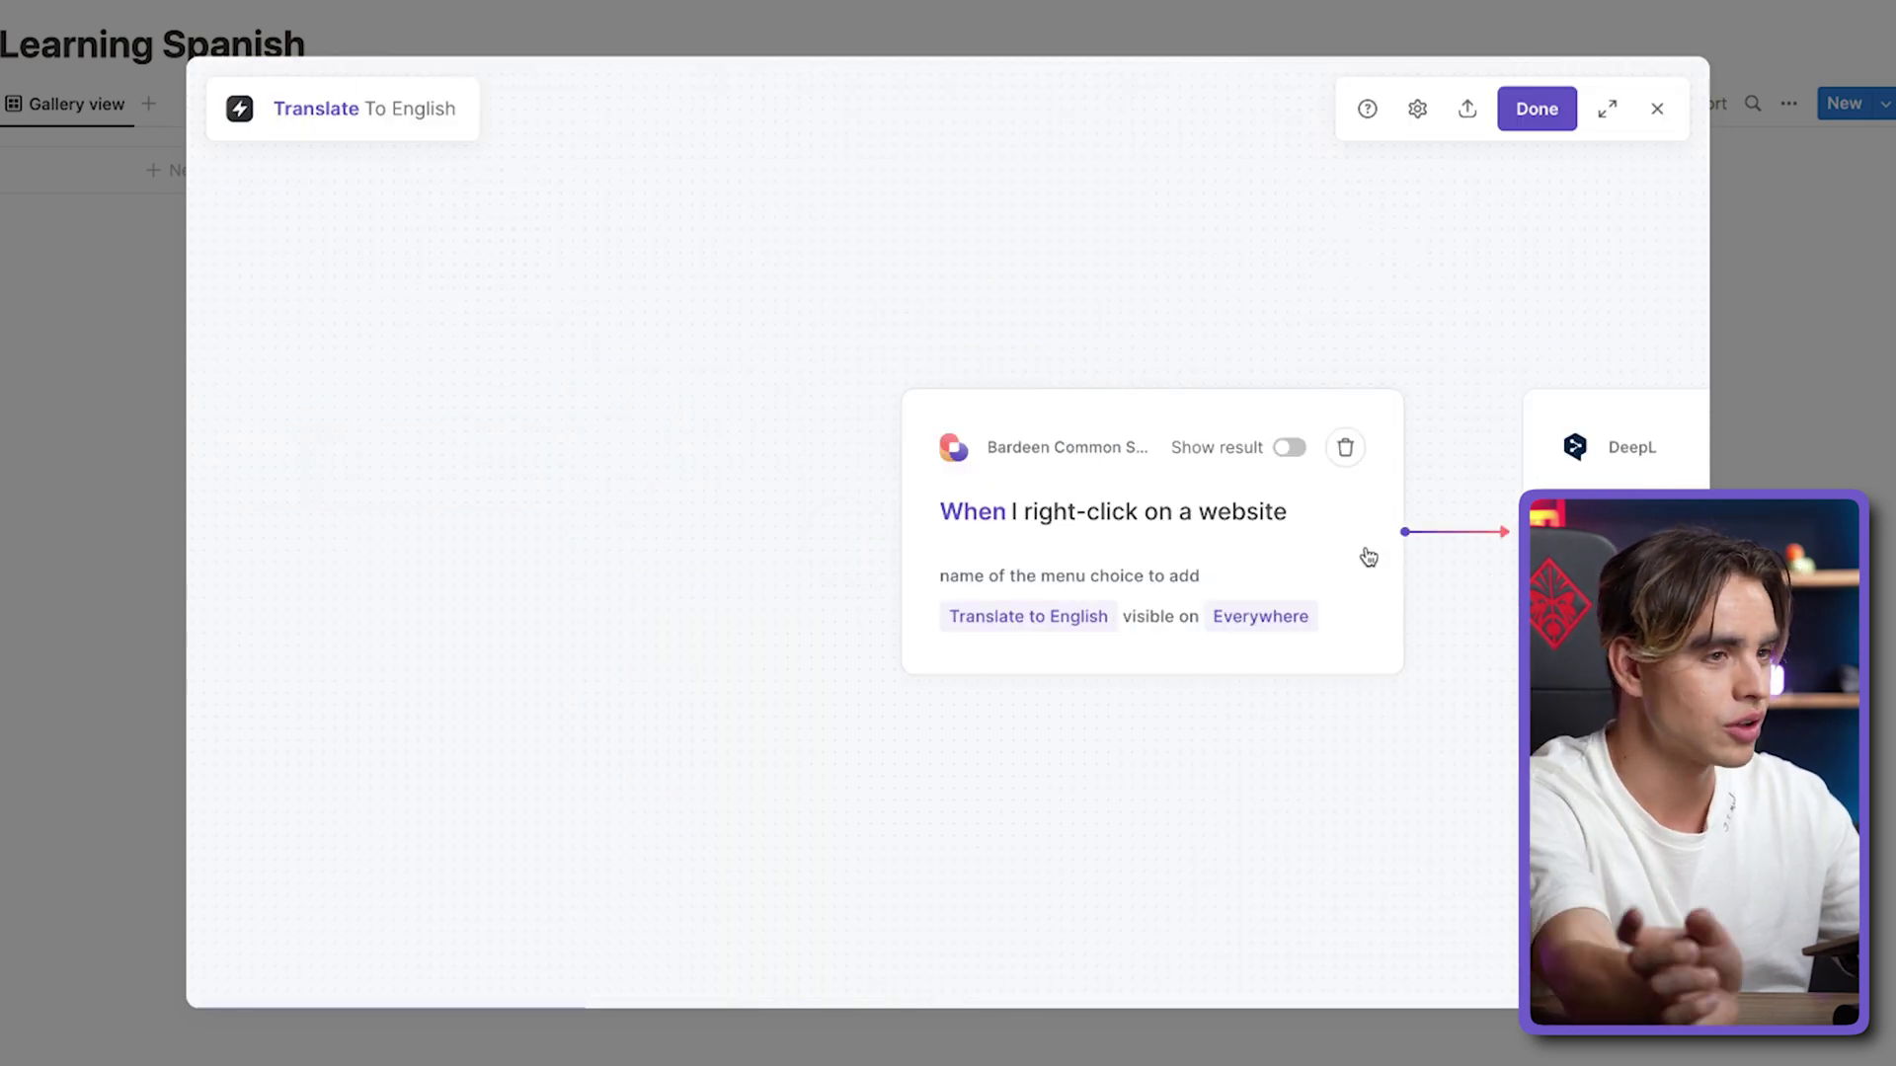
# Add a new Notion action step after the browser notification
pyautogui.hscroll(15, 1367, 554)
pyautogui.hscroll(12, 1366, 554)
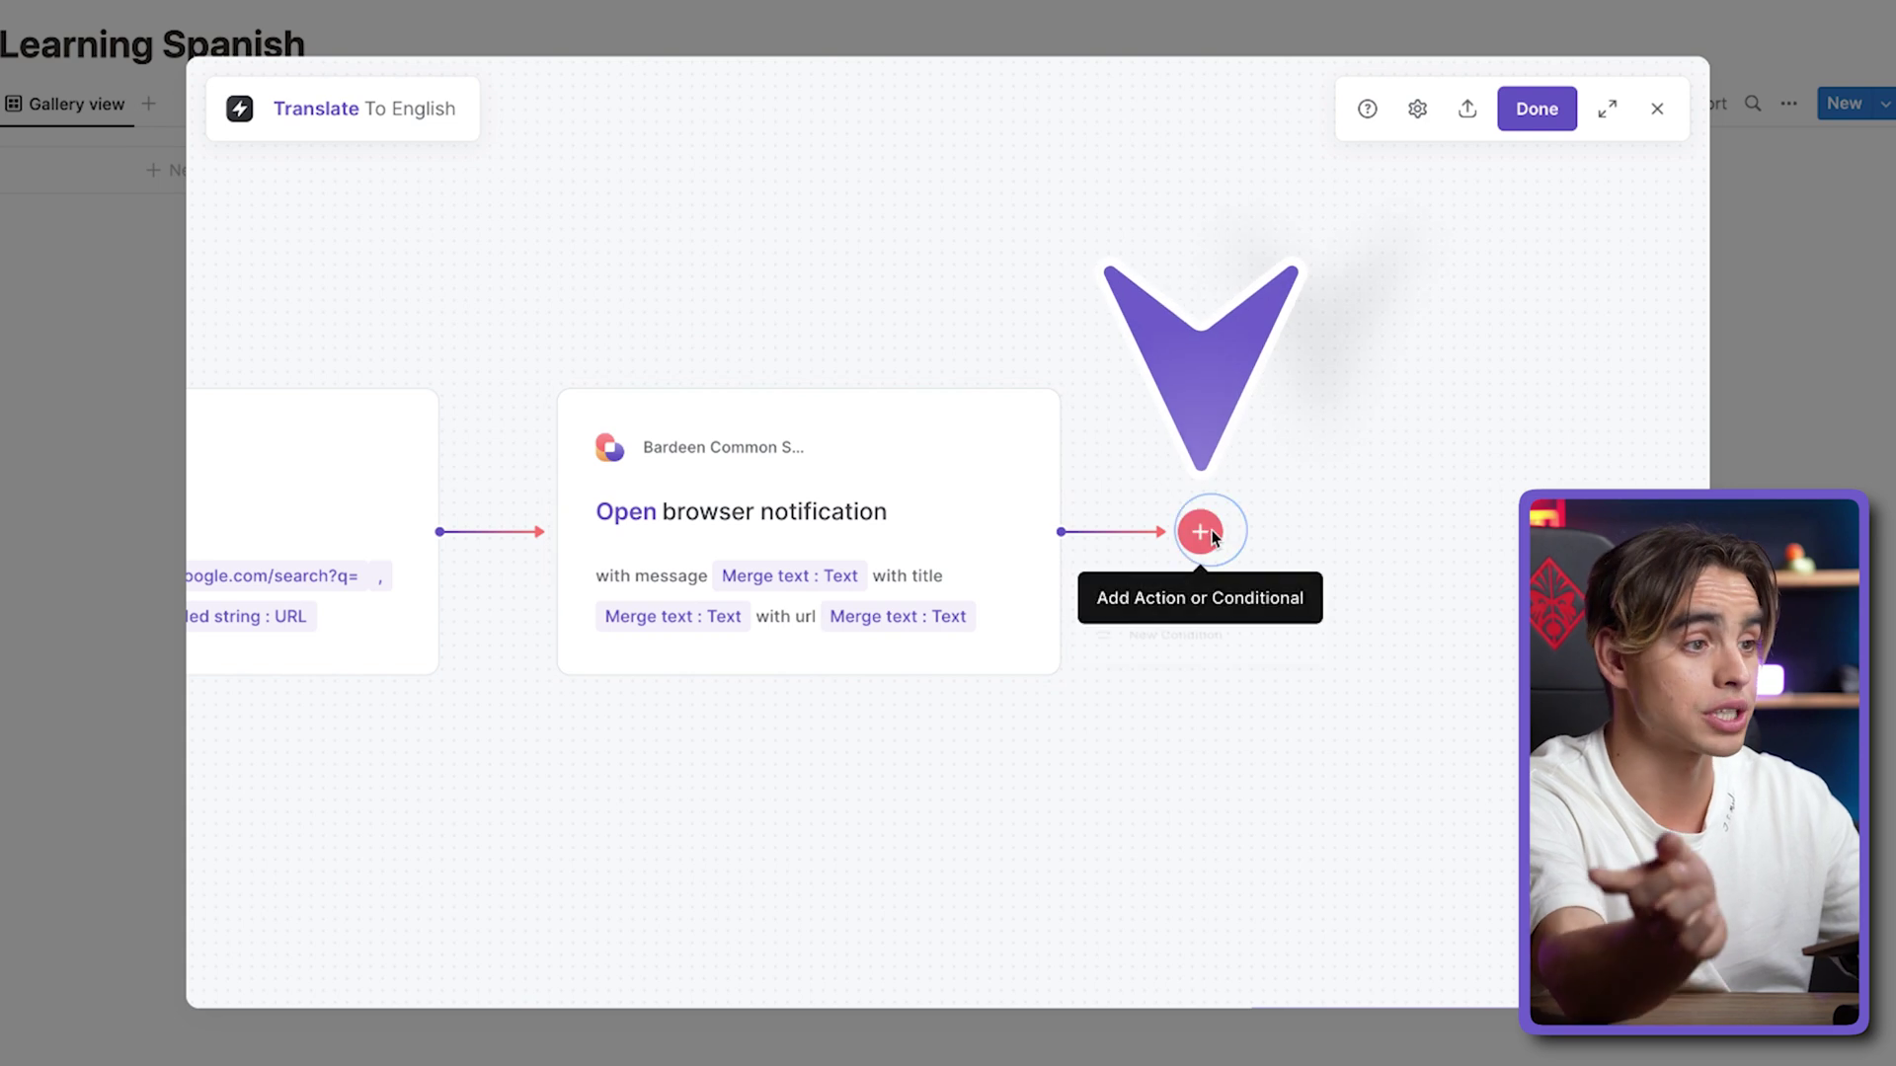
pyautogui.click(1201, 533)
pyautogui.click(1159, 600)
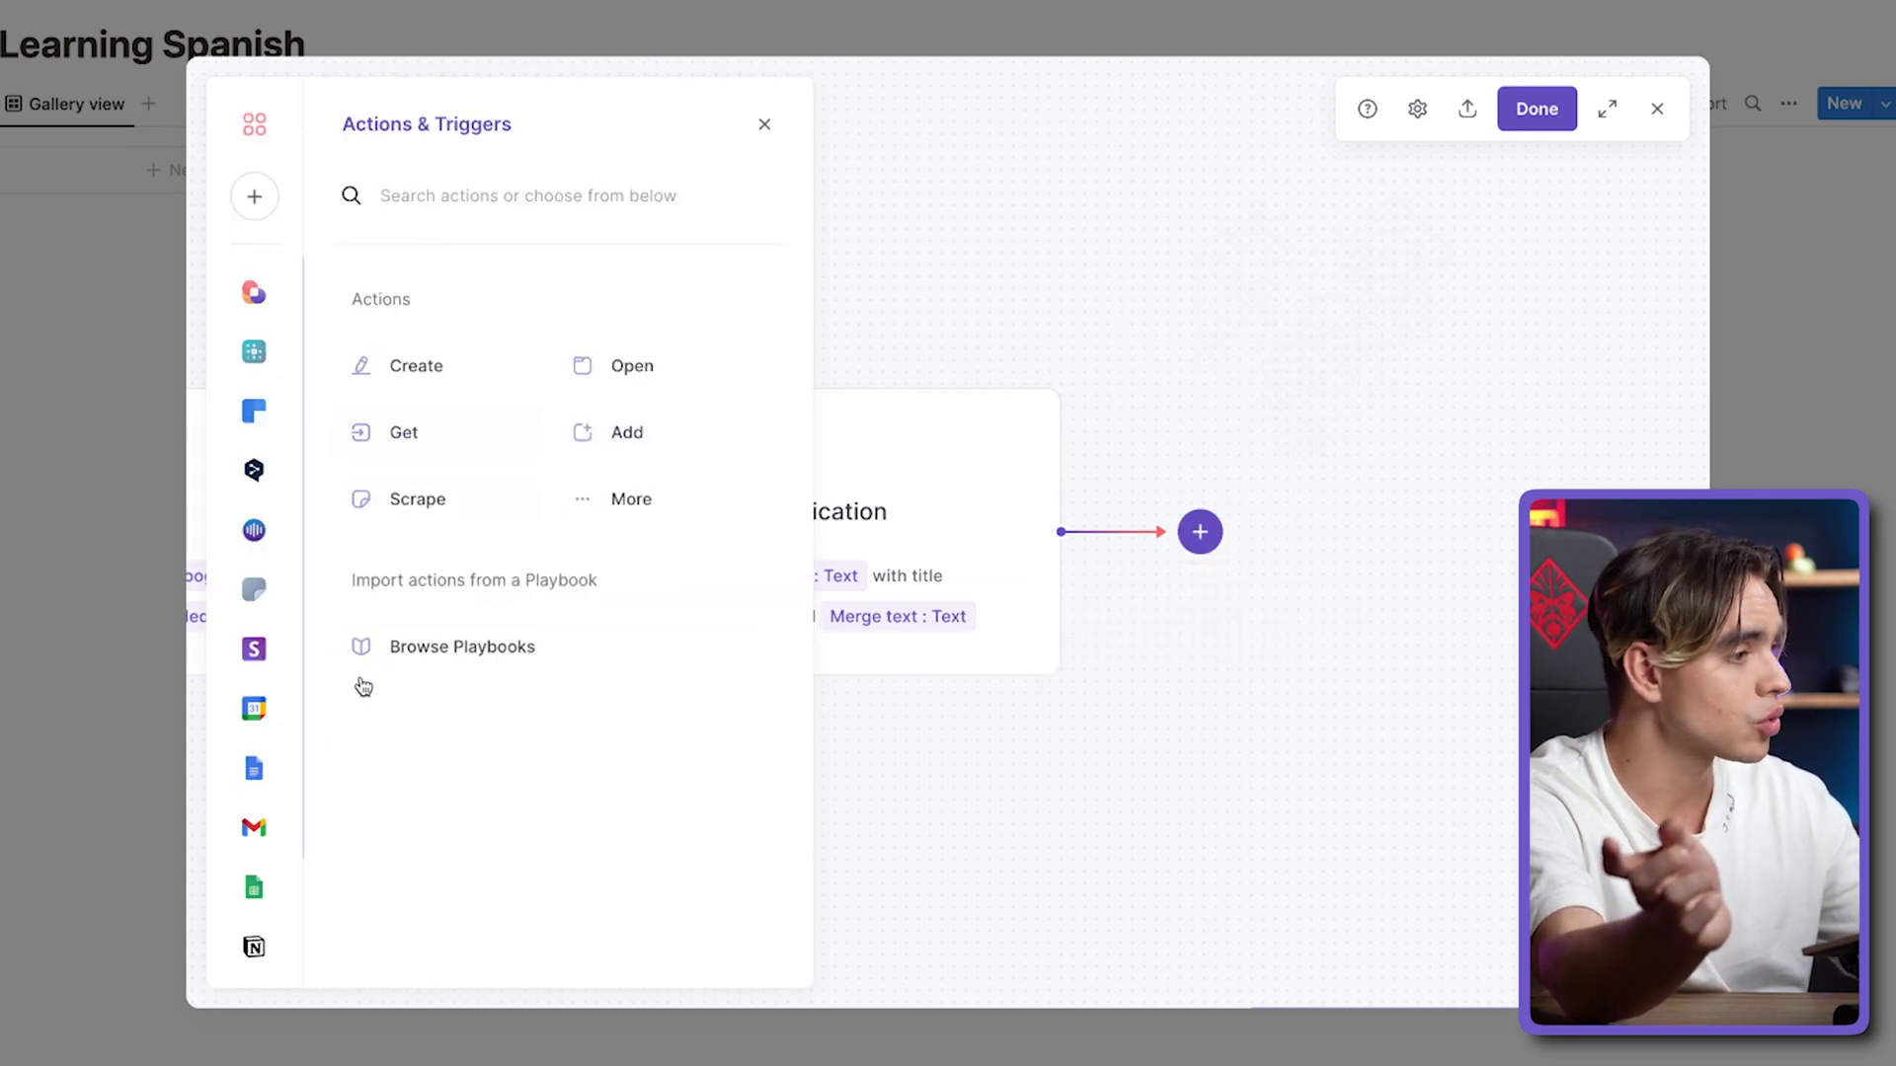
pyautogui.click(250, 953)
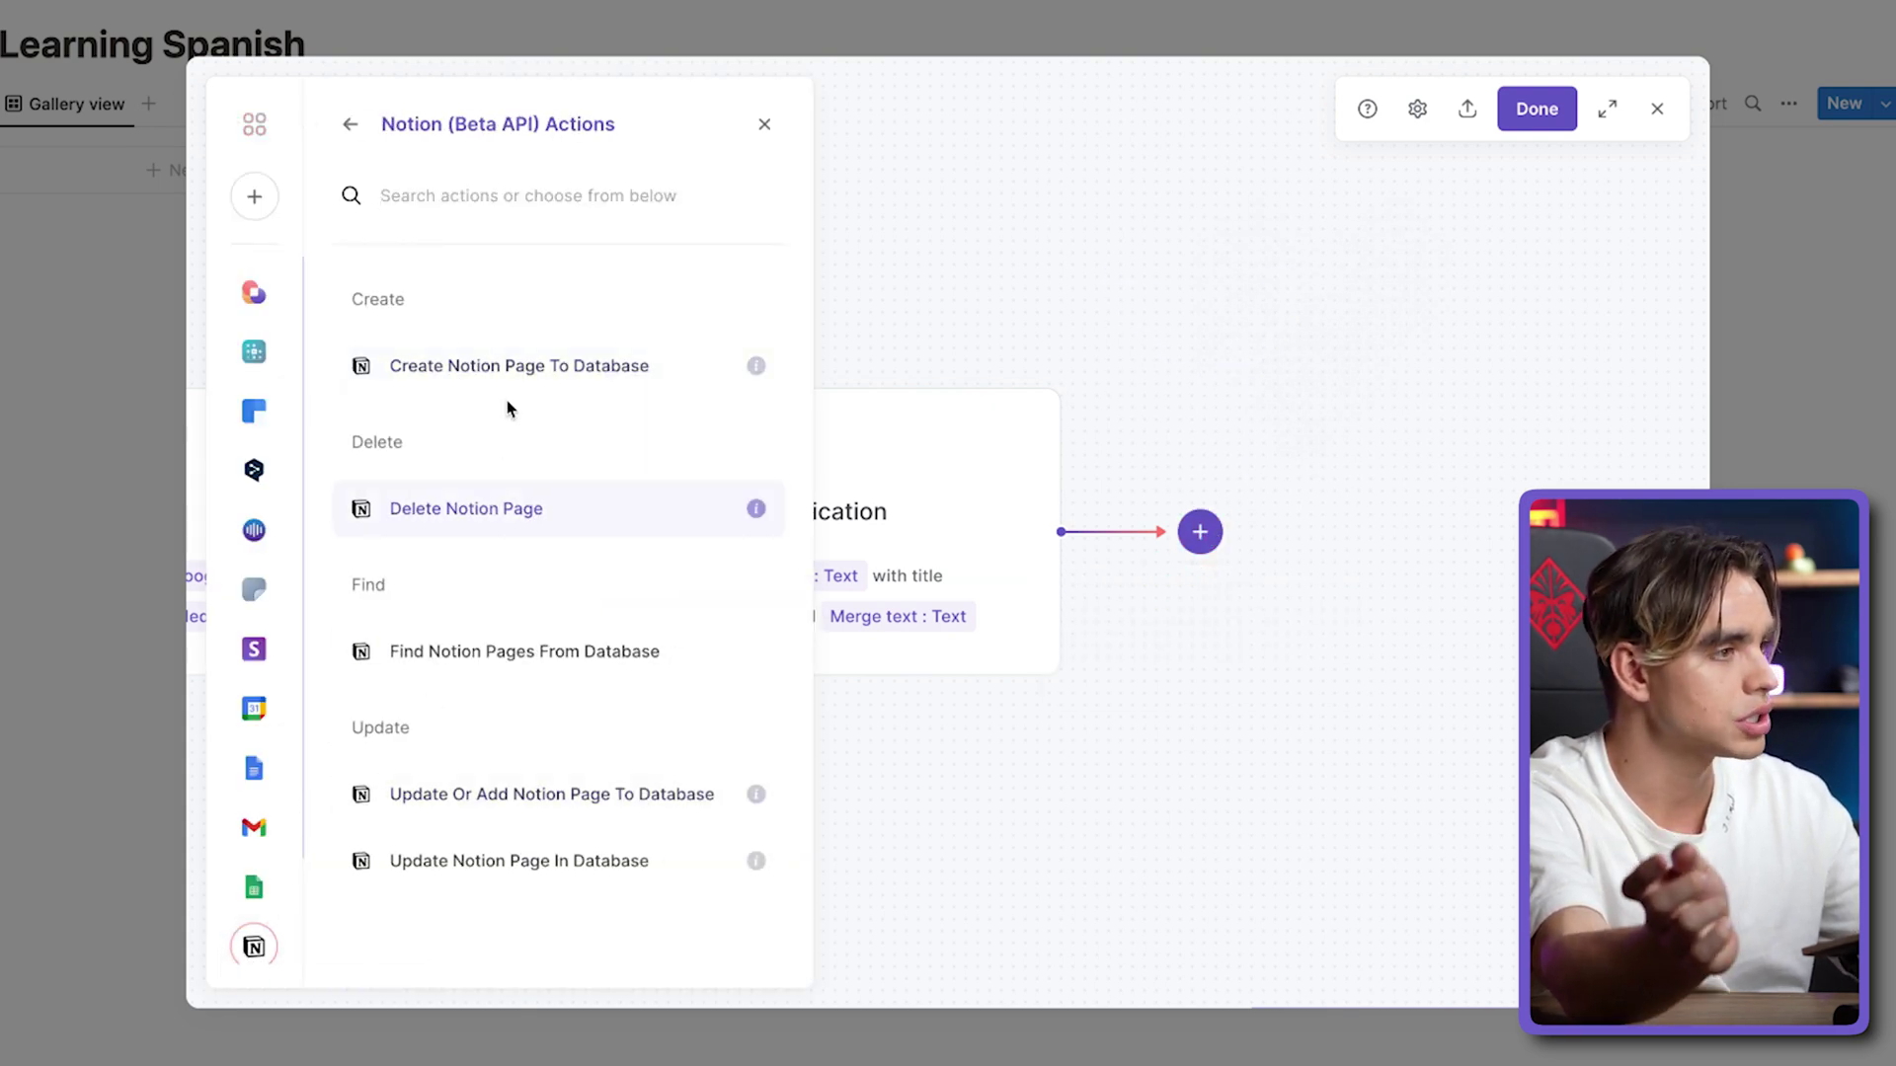
# Add a Create Notion Page To Database step targeting the Learning Spanish database
pyautogui.click(529, 387)
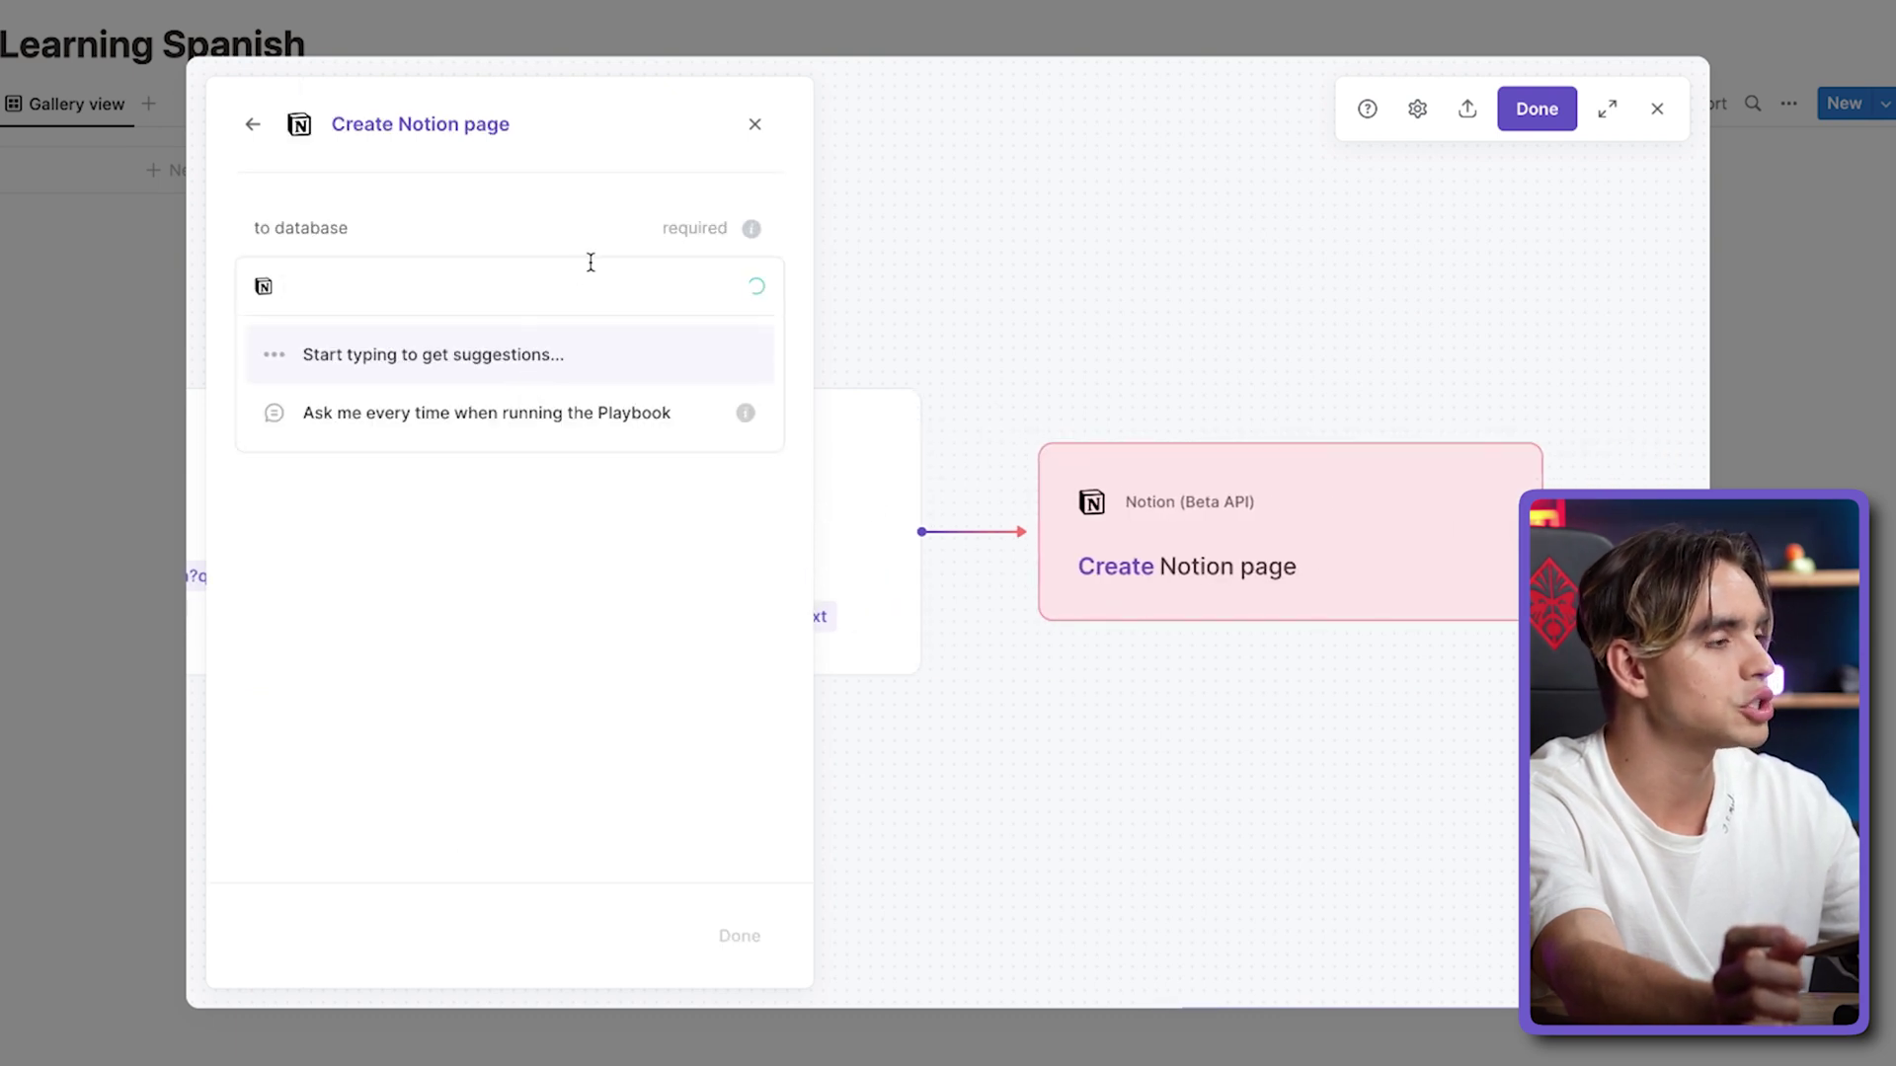
pyautogui.write('Learning')
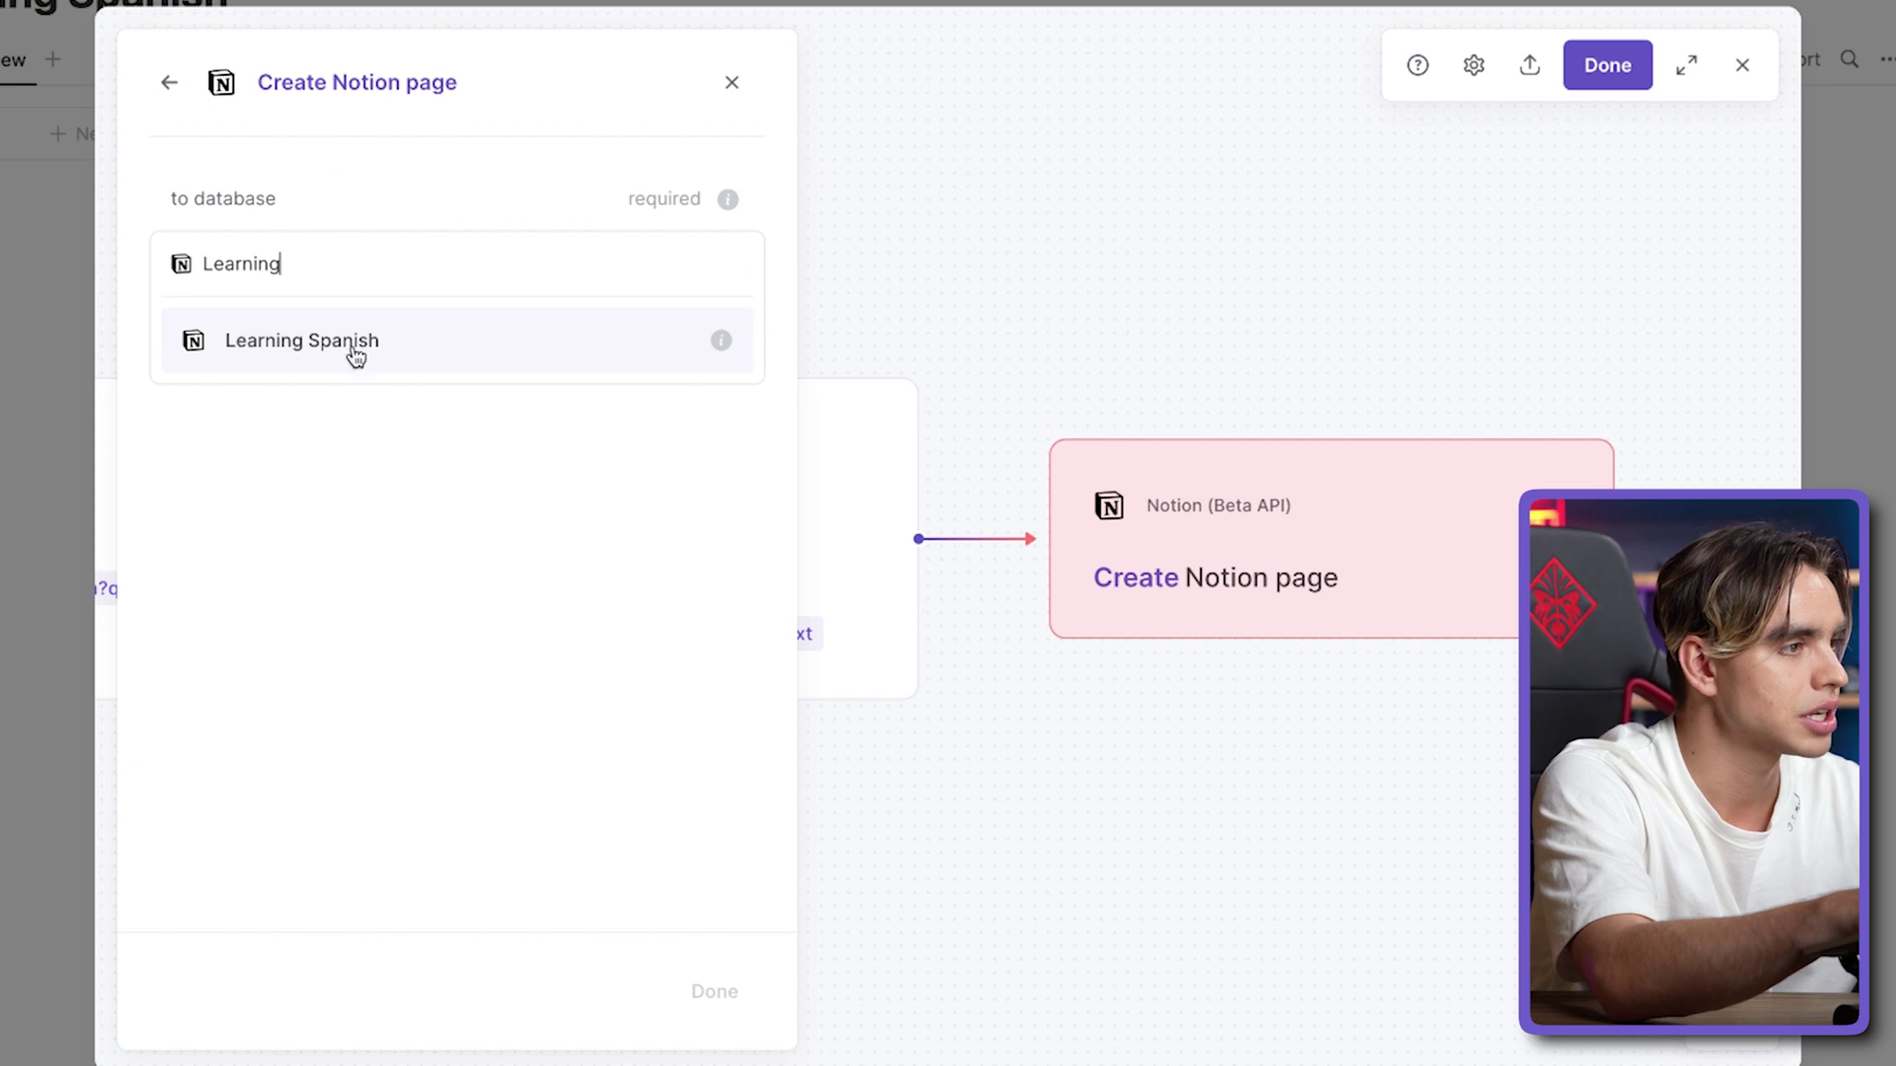
pyautogui.click(354, 347)
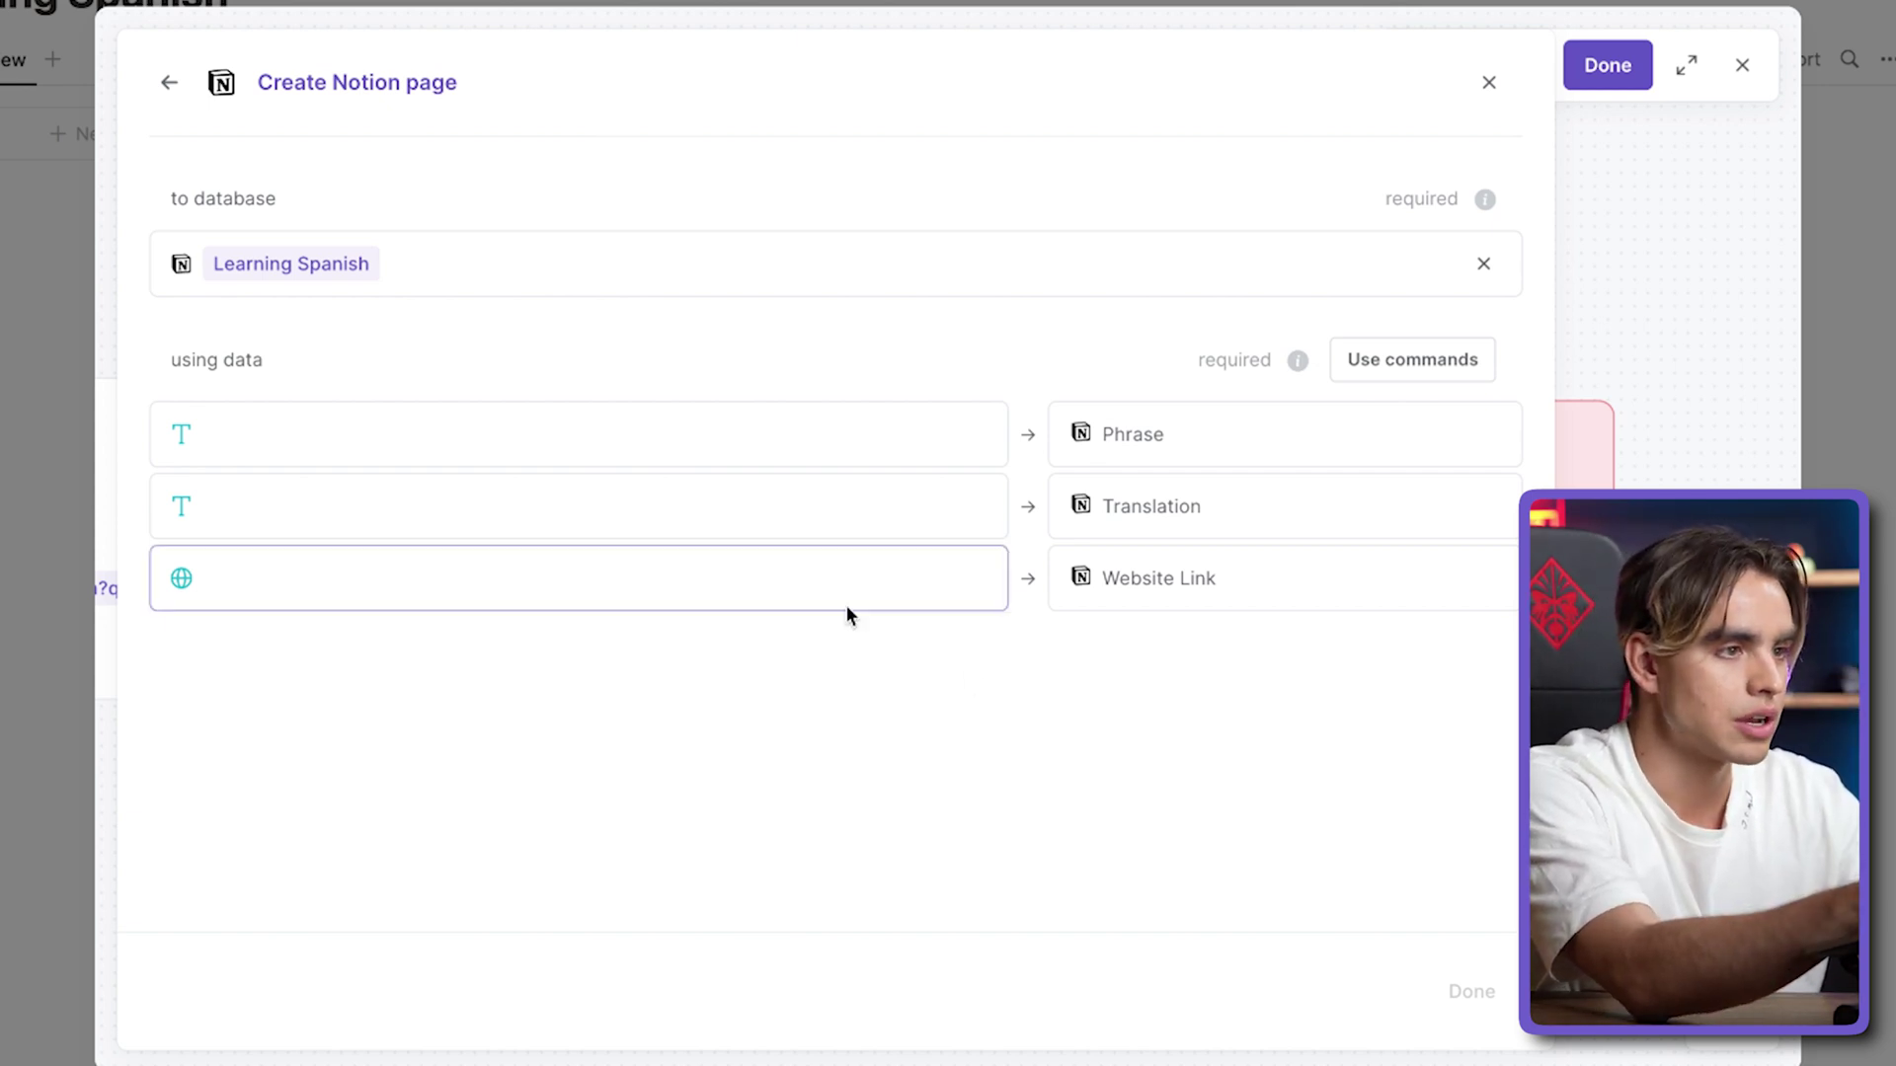
# Map Phrase to the trigger's right-clicked text and Translation to the translation result
pyautogui.click(856, 446)
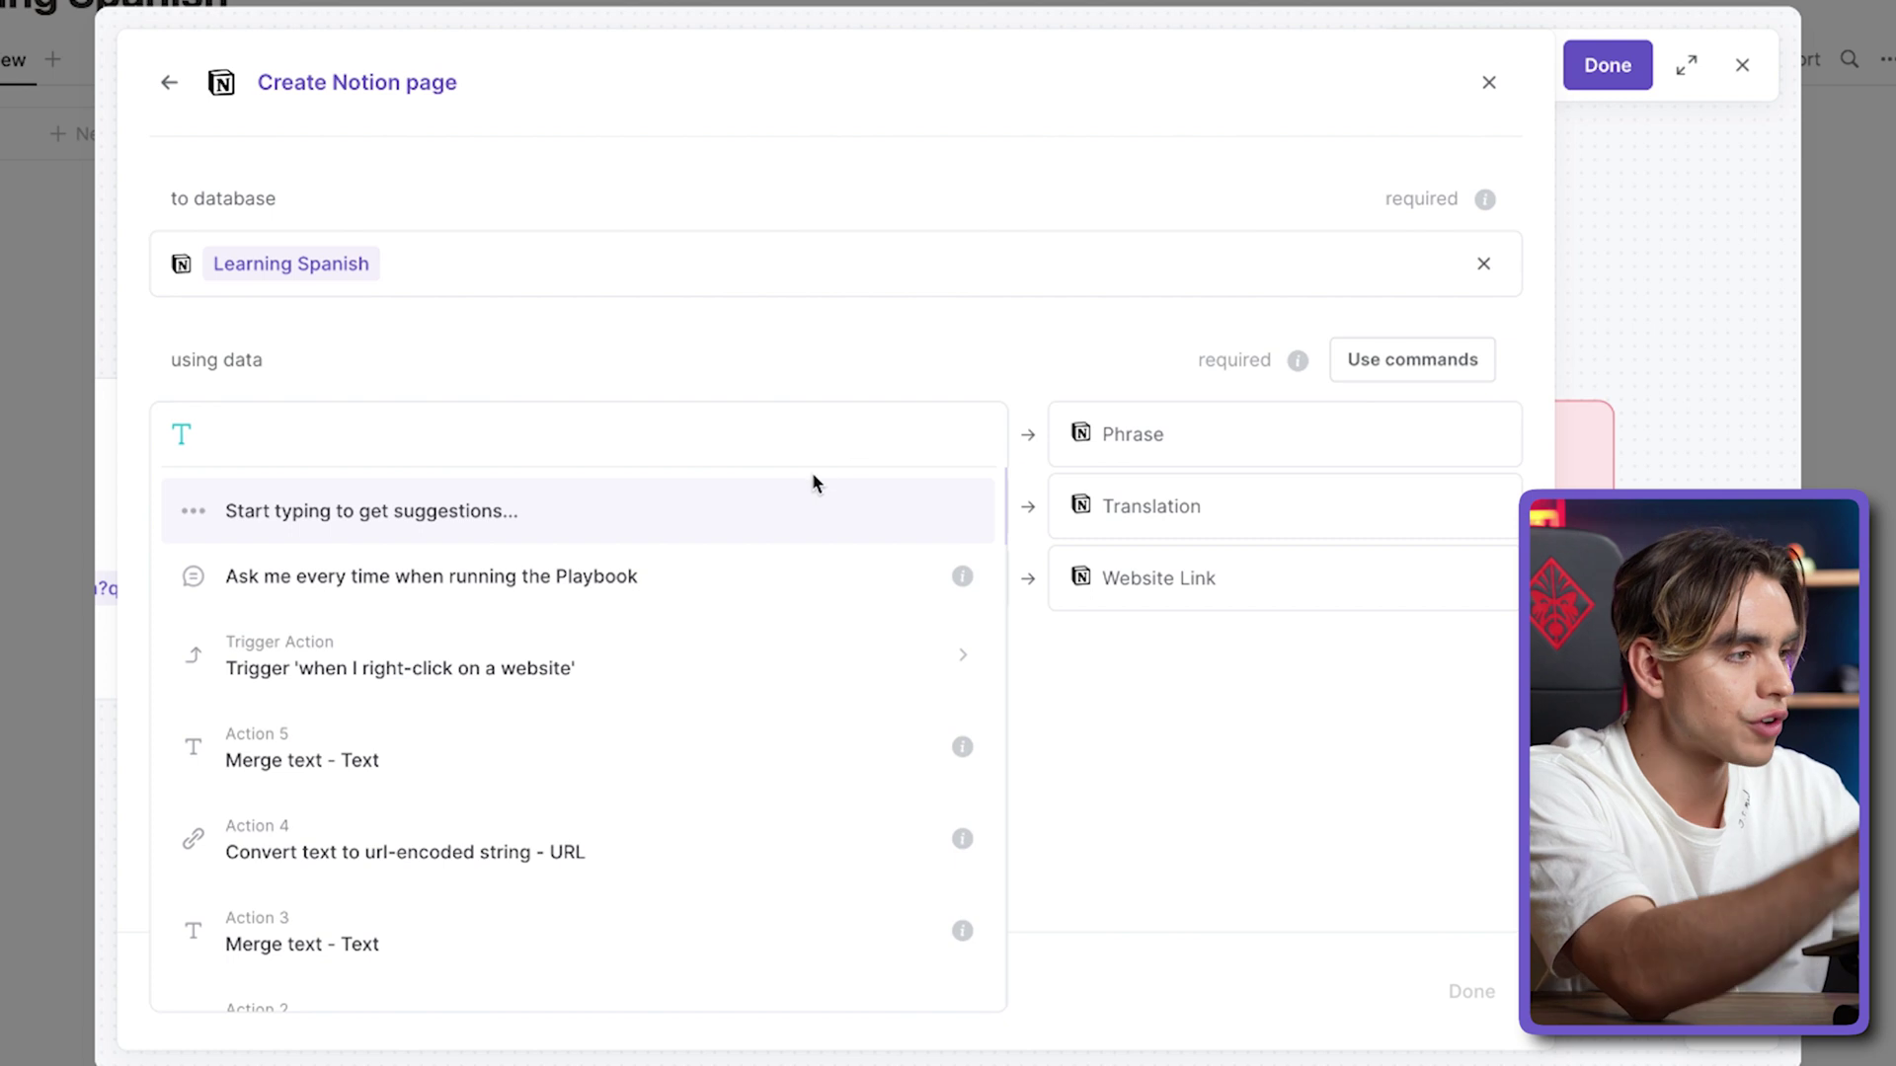
pyautogui.click(763, 652)
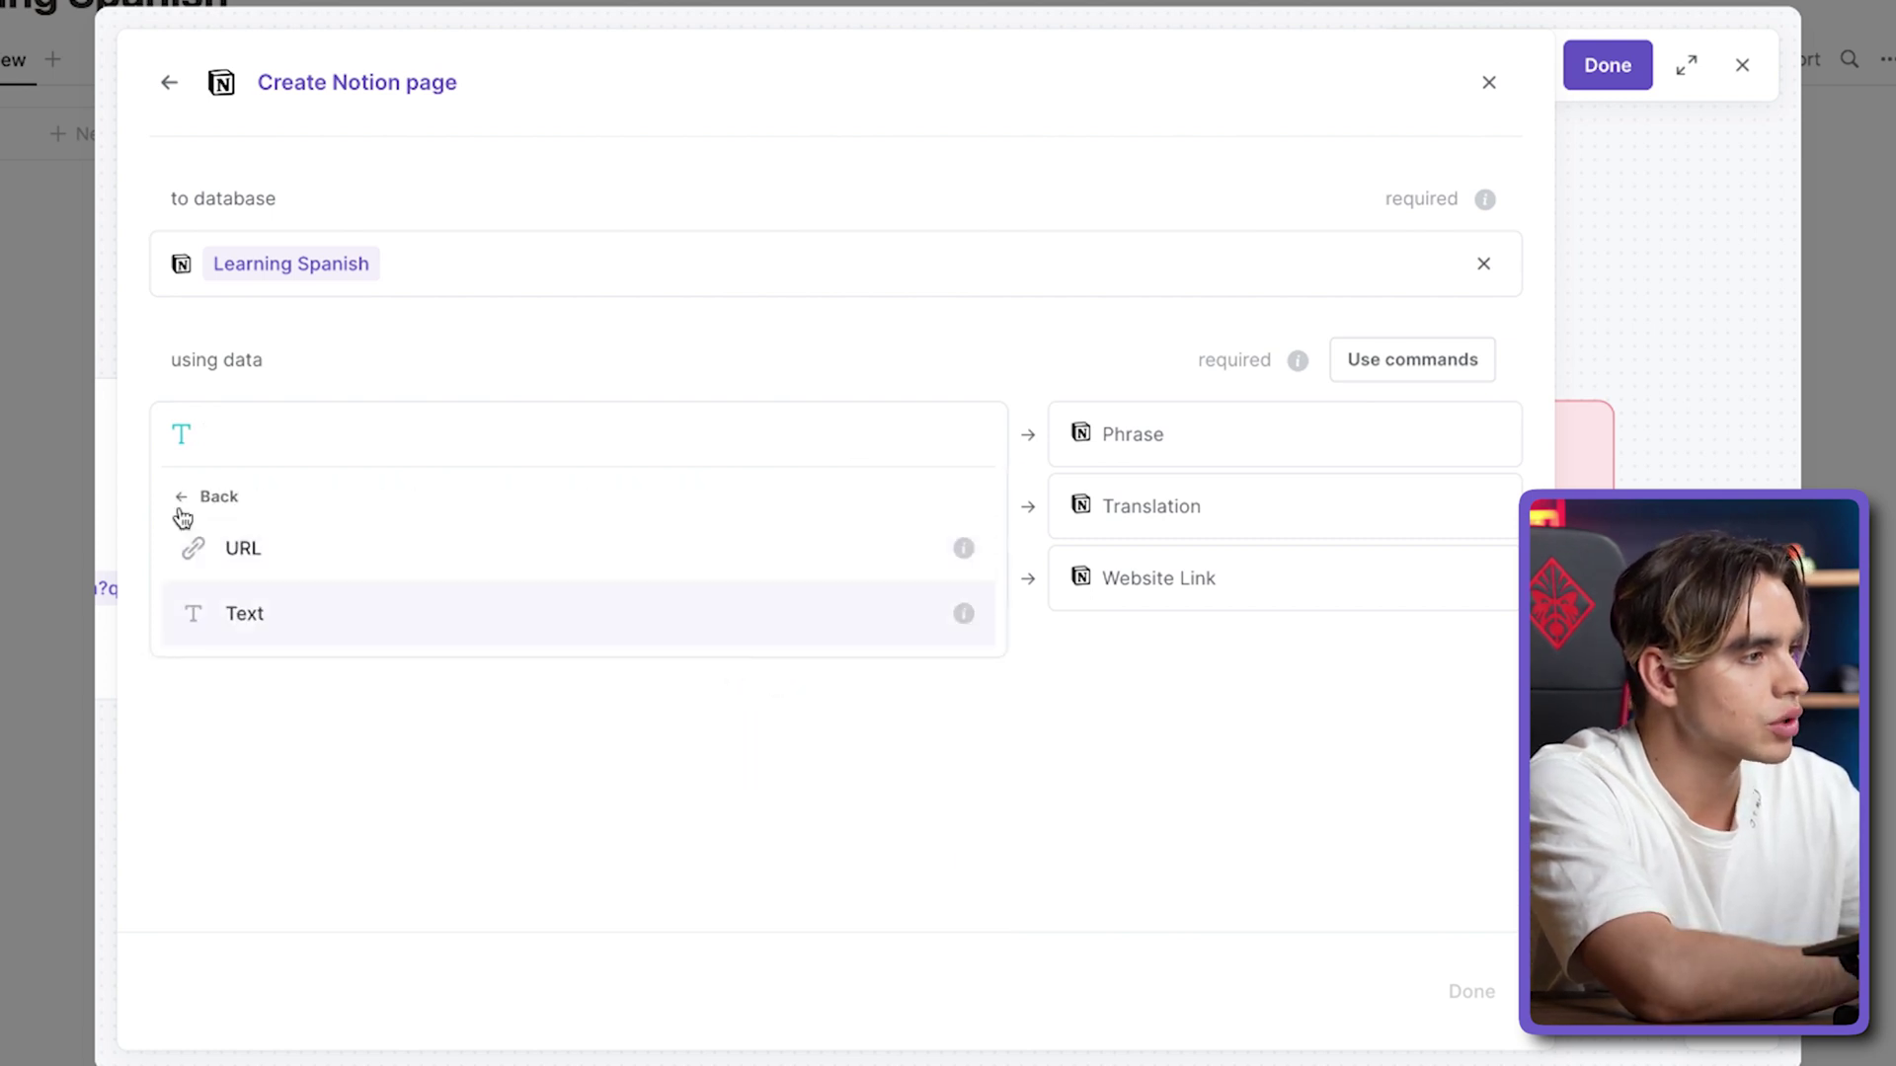
pyautogui.click(336, 614)
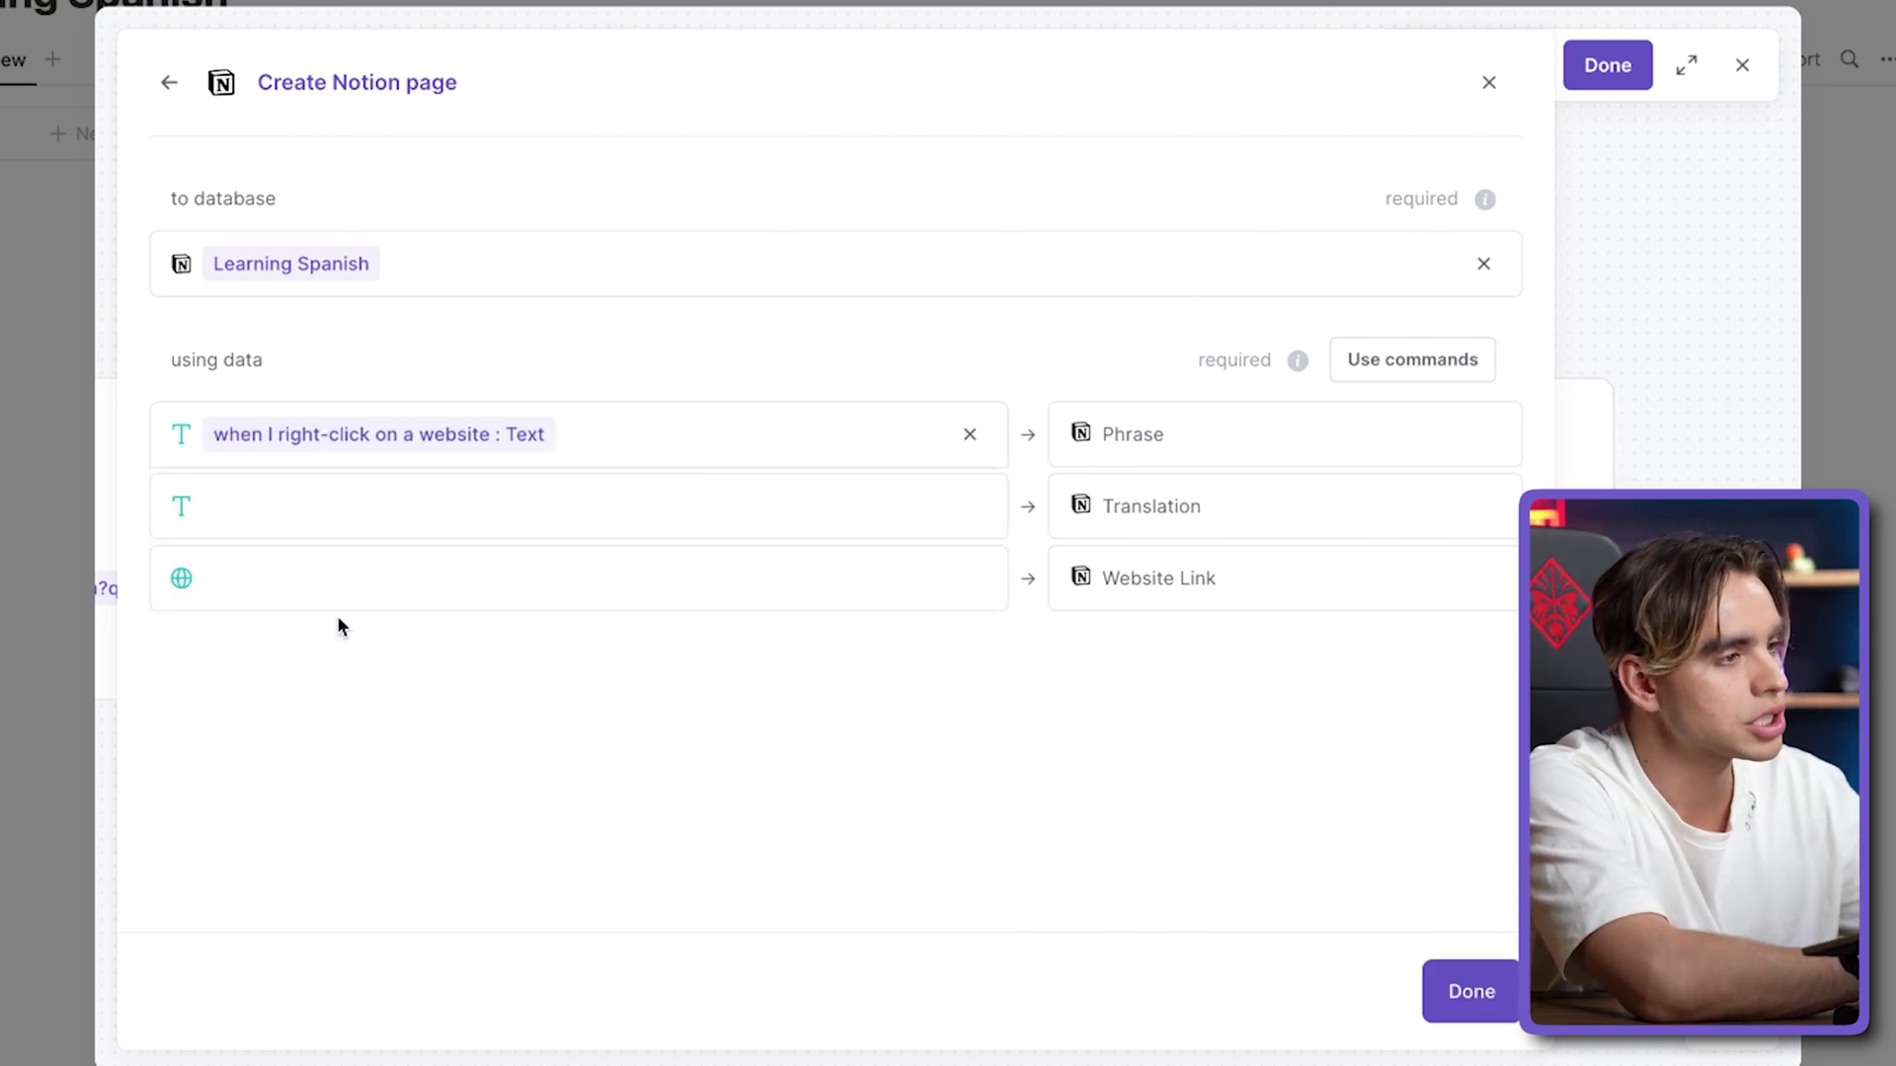
pyautogui.click(454, 519)
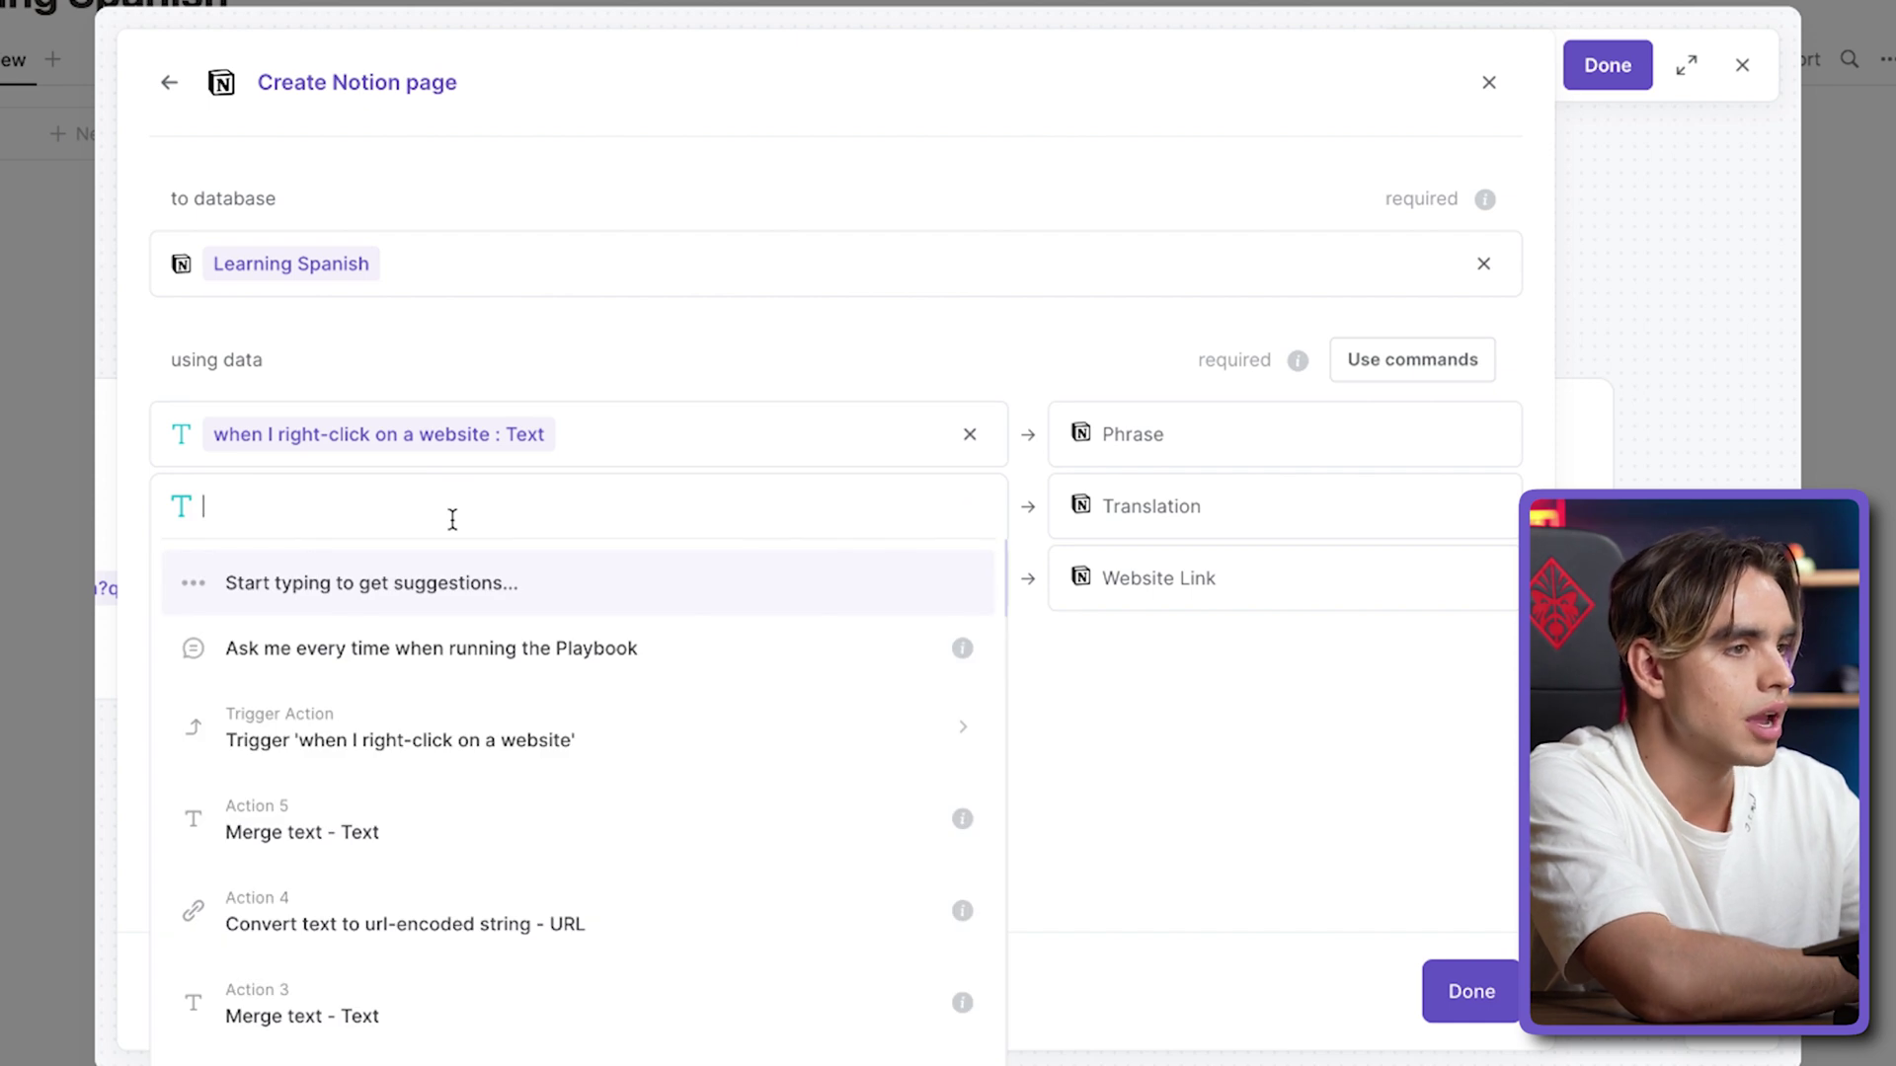
pyautogui.scroll(-4, 805, 837)
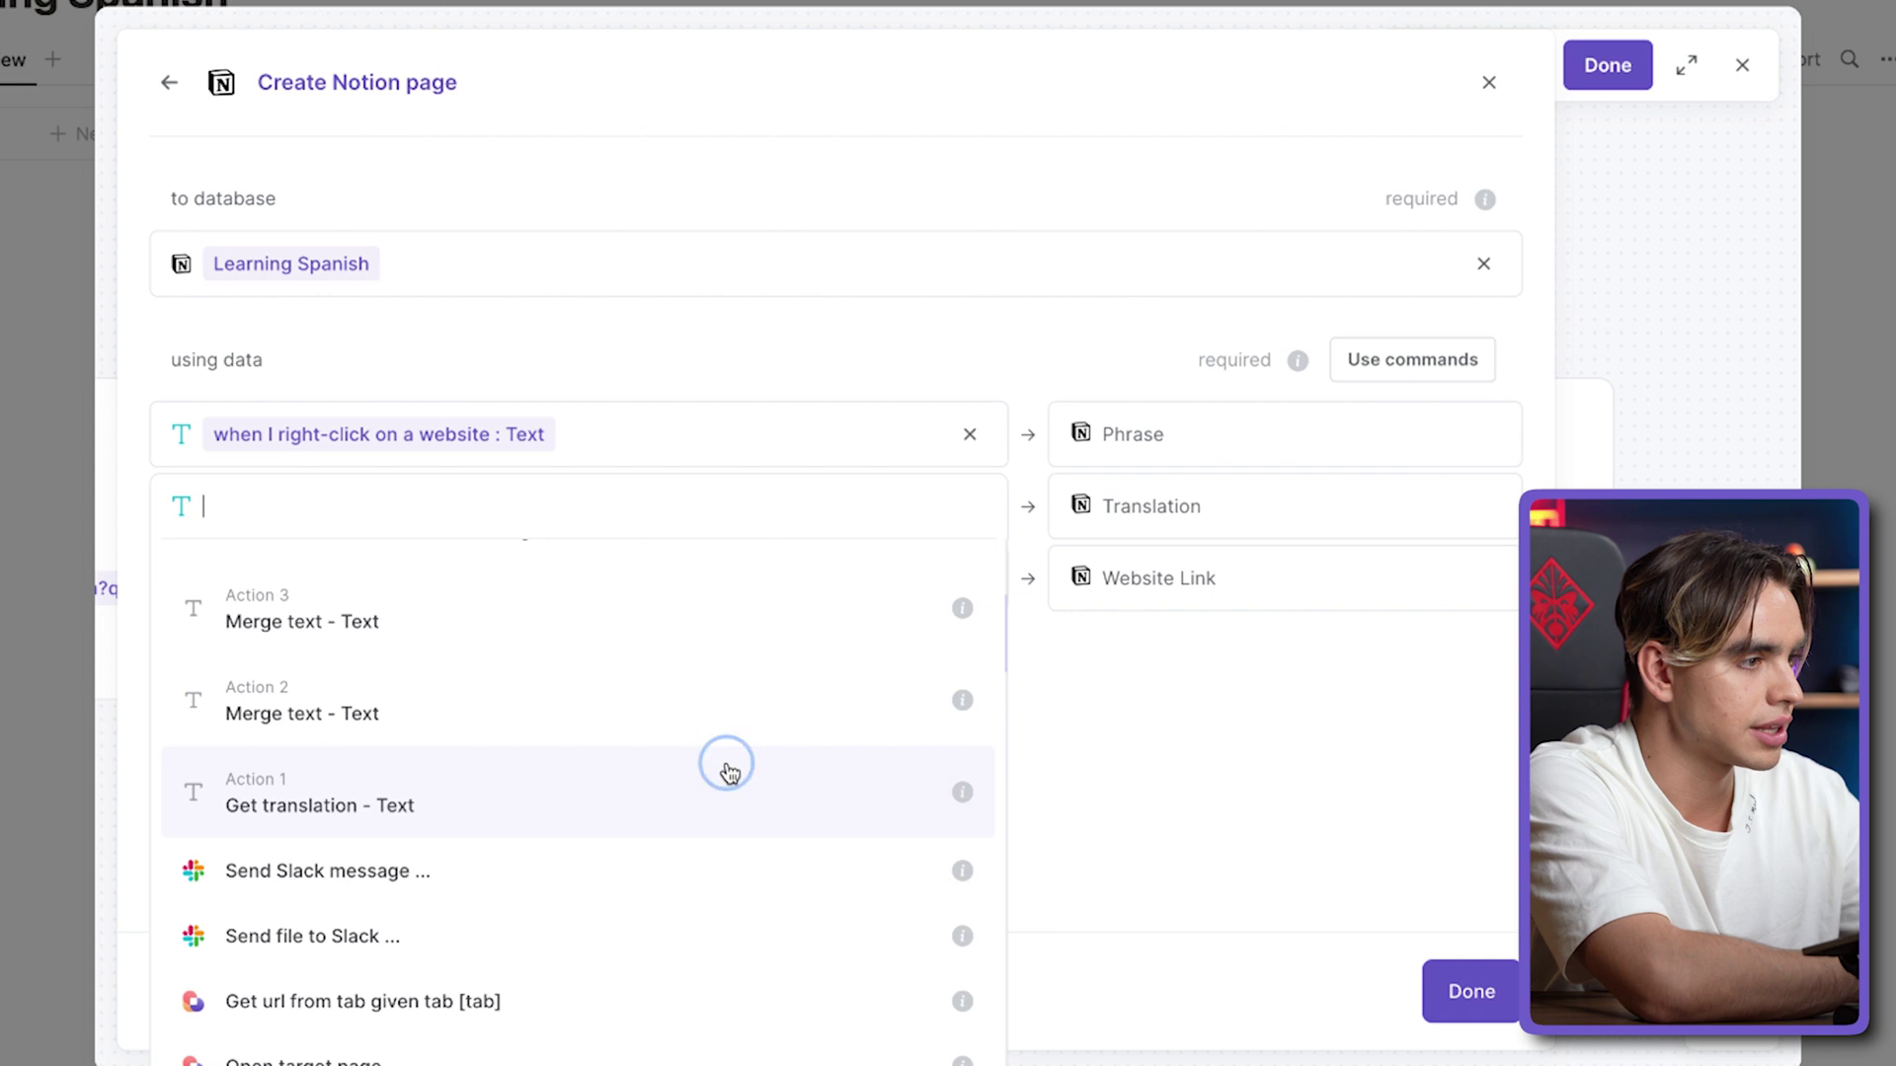
pyautogui.click(728, 770)
# Set Website Link to Get current page URL, then finish and save the autobook
pyautogui.click(795, 582)
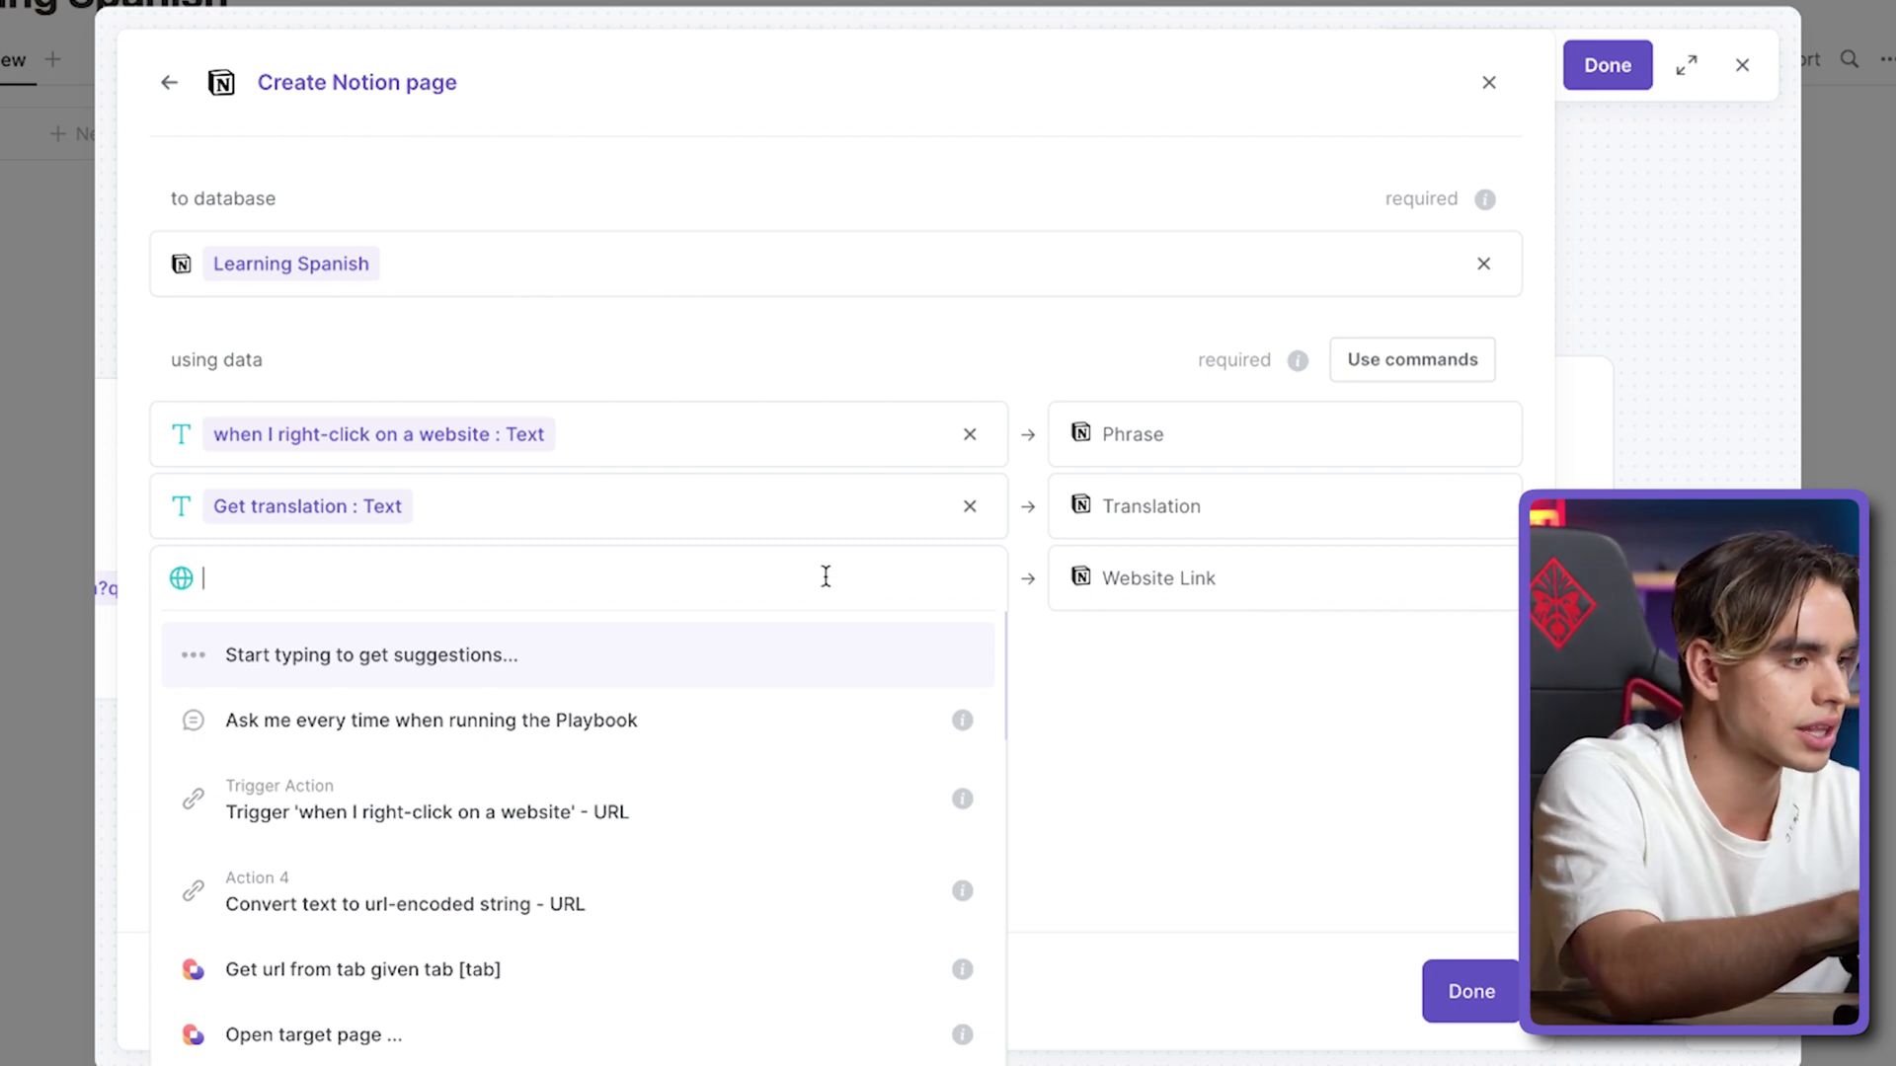
pyautogui.write('get')
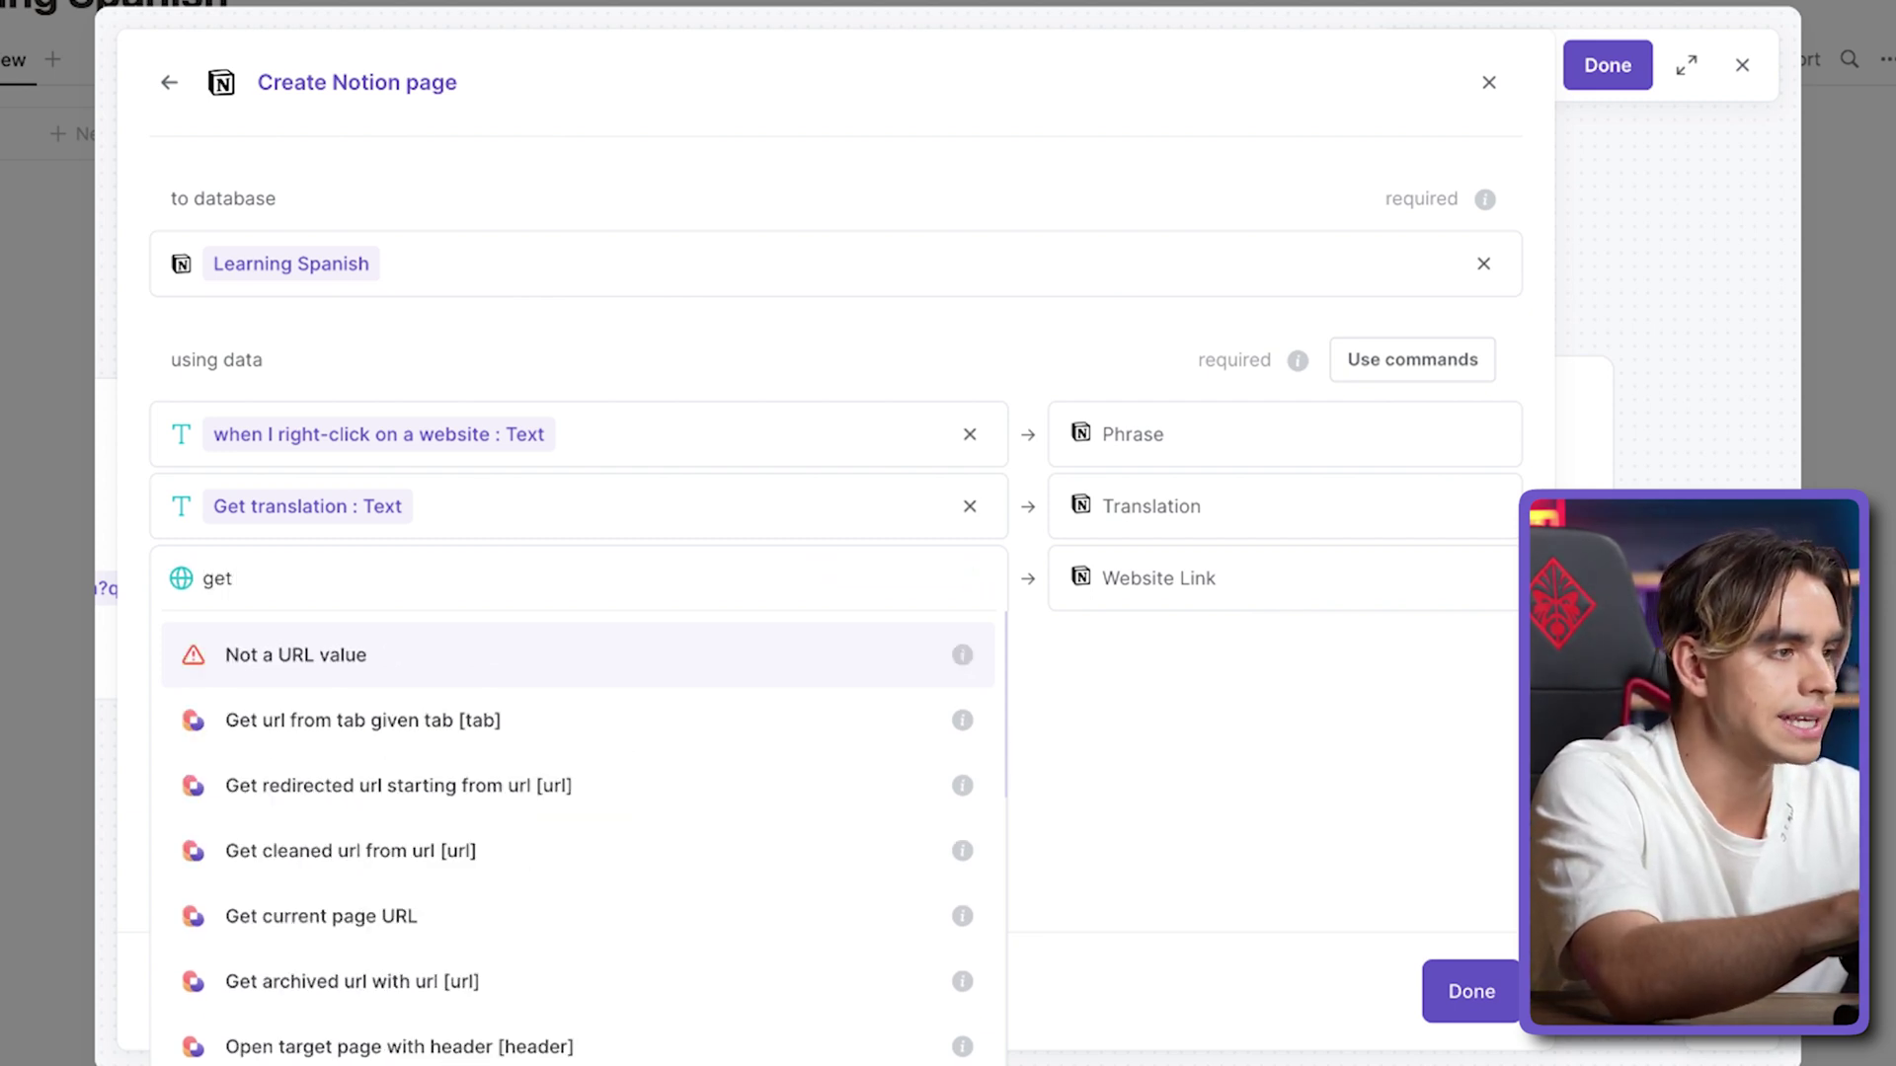
pyautogui.write(' current')
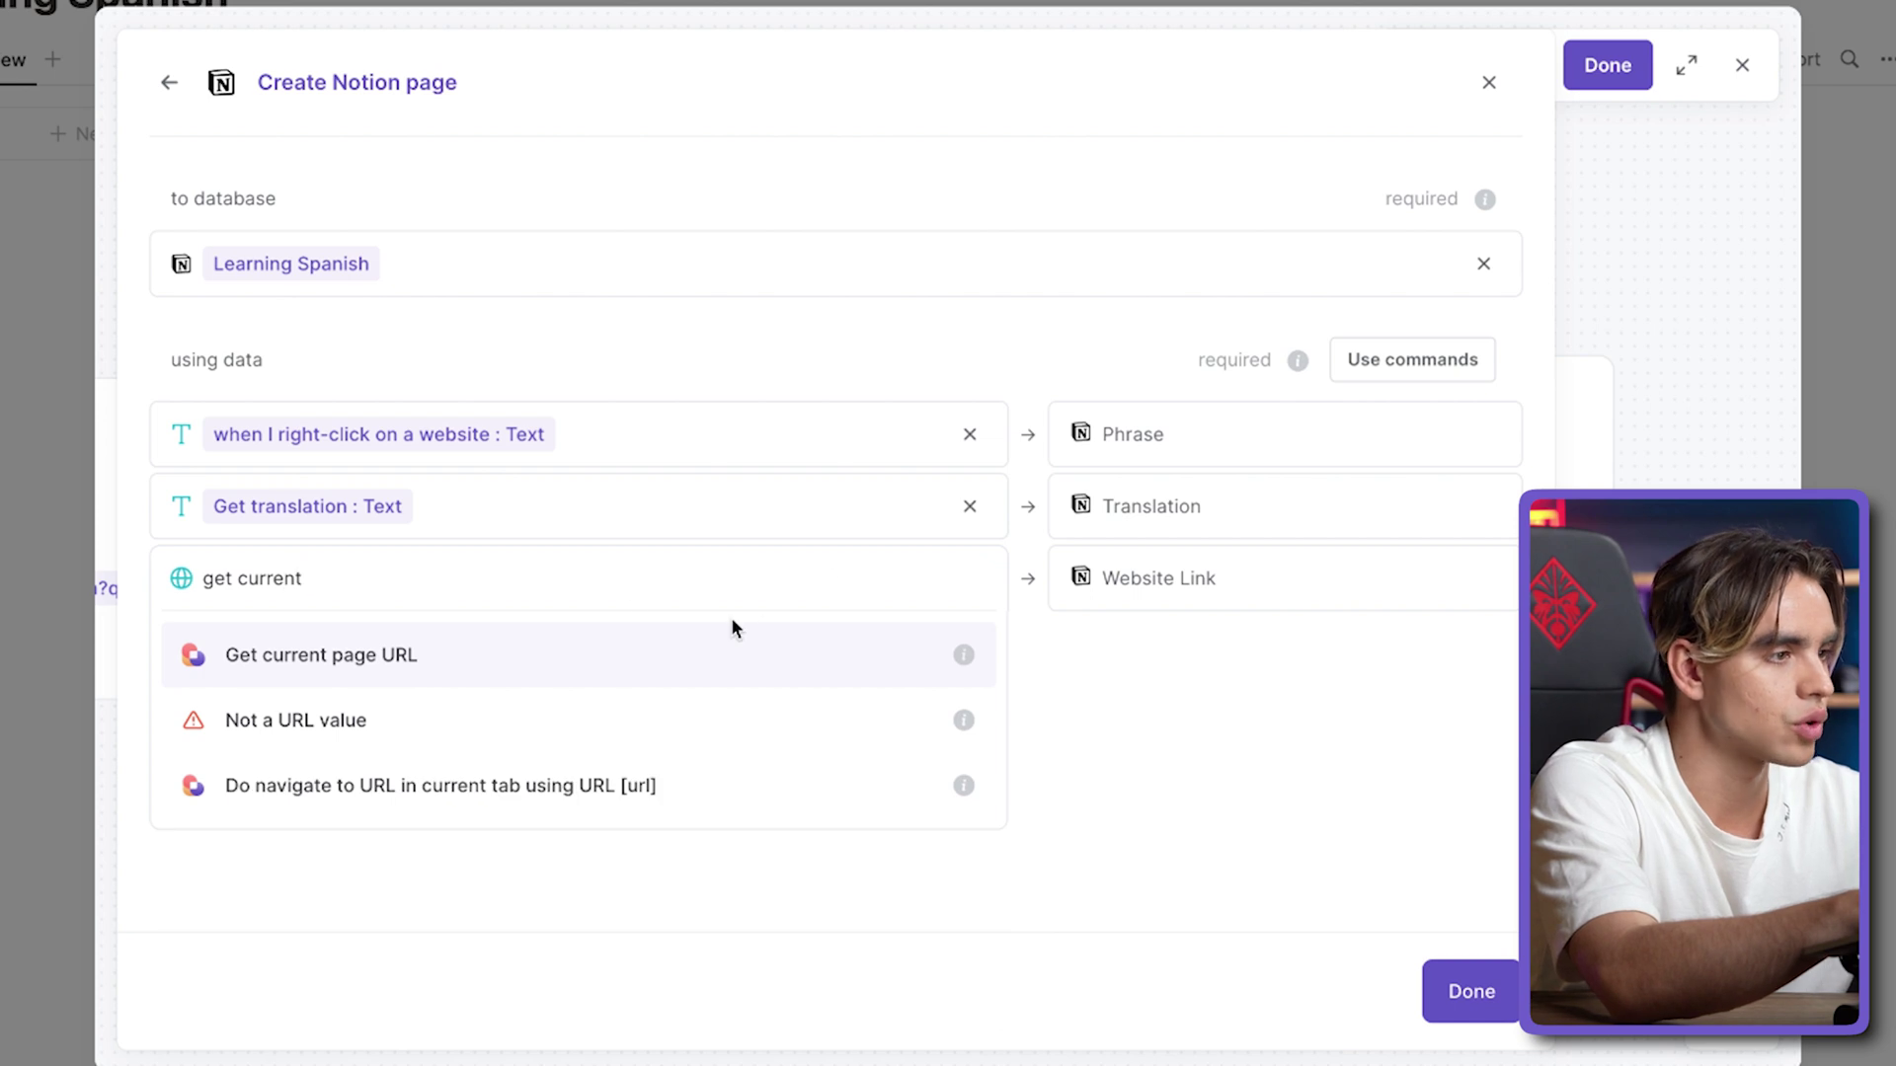
pyautogui.click(601, 655)
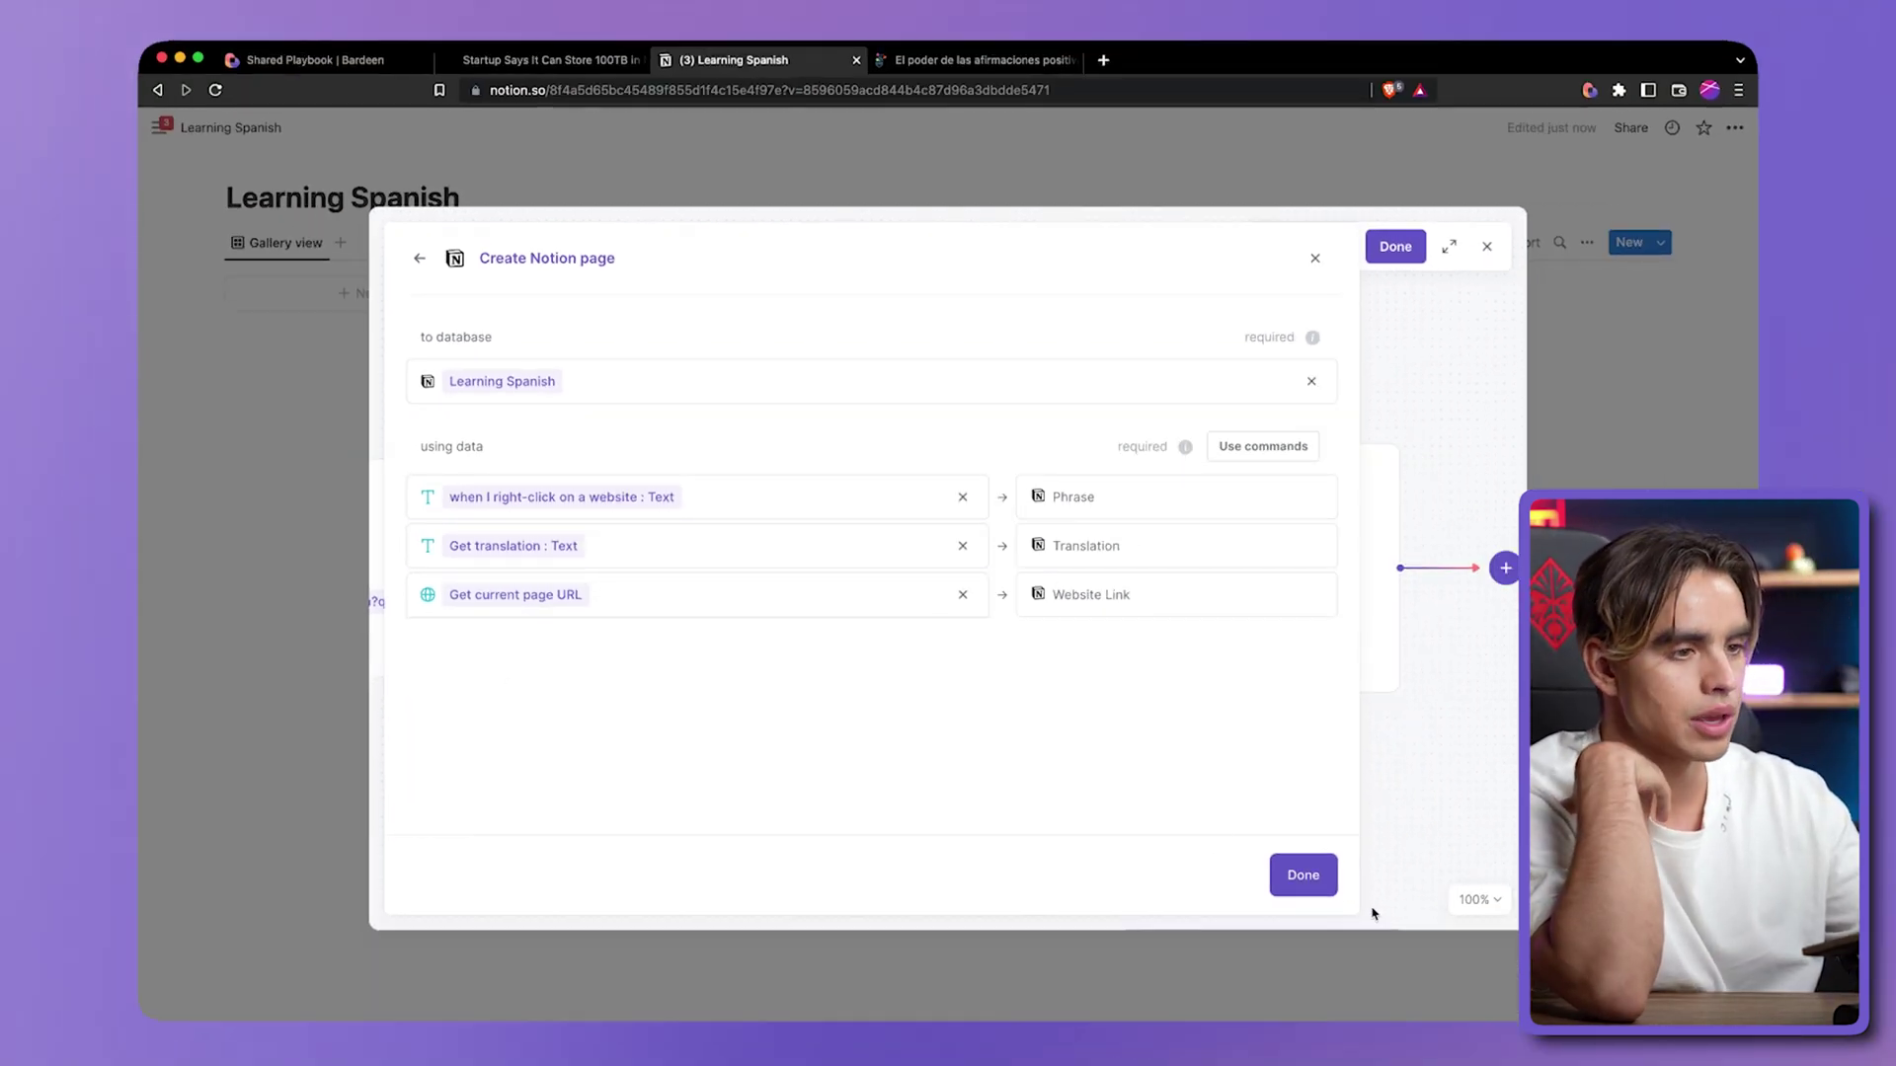
pyautogui.click(1294, 866)
pyautogui.click(1414, 255)
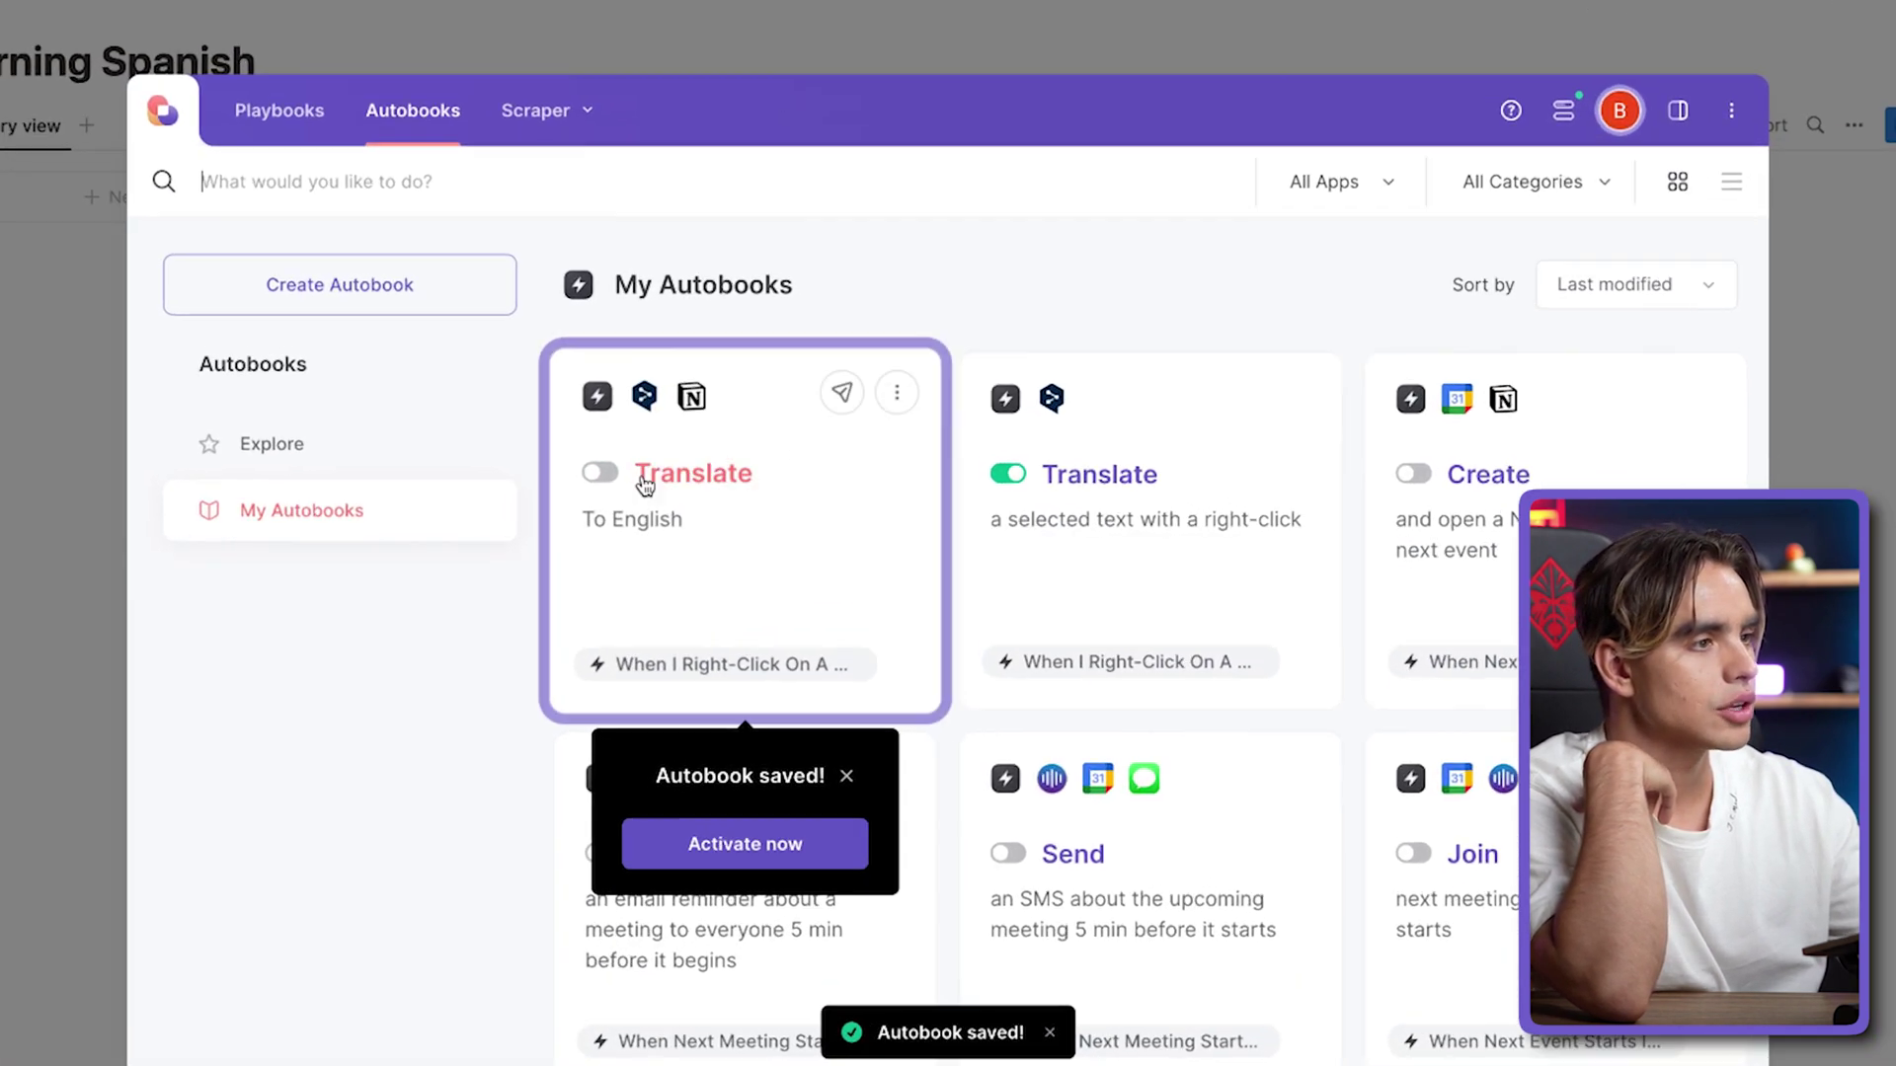
# Reactivate Translate To English and select 'importante no caer en un positivismo tóxico' in the article
pyautogui.click(751, 490)
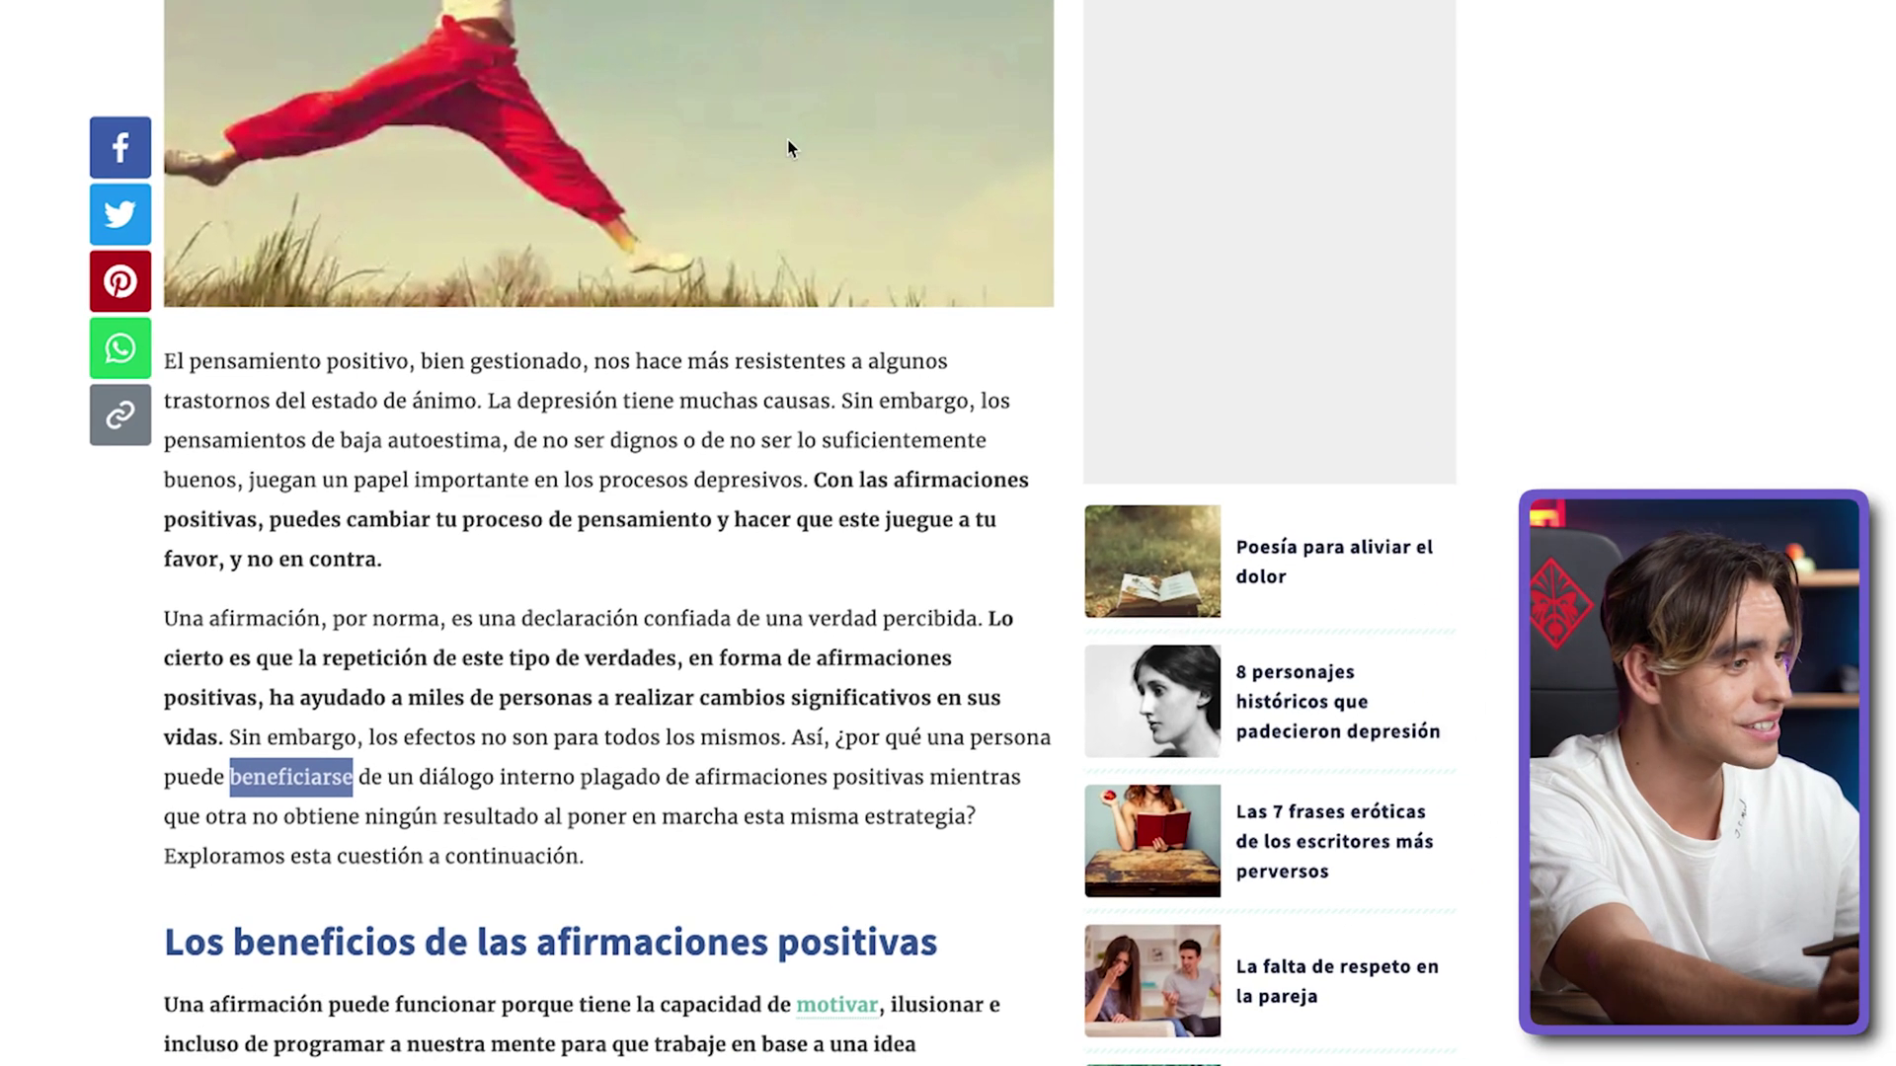
pyautogui.scroll(-3, 599, 758)
pyautogui.scroll(-4, 599, 757)
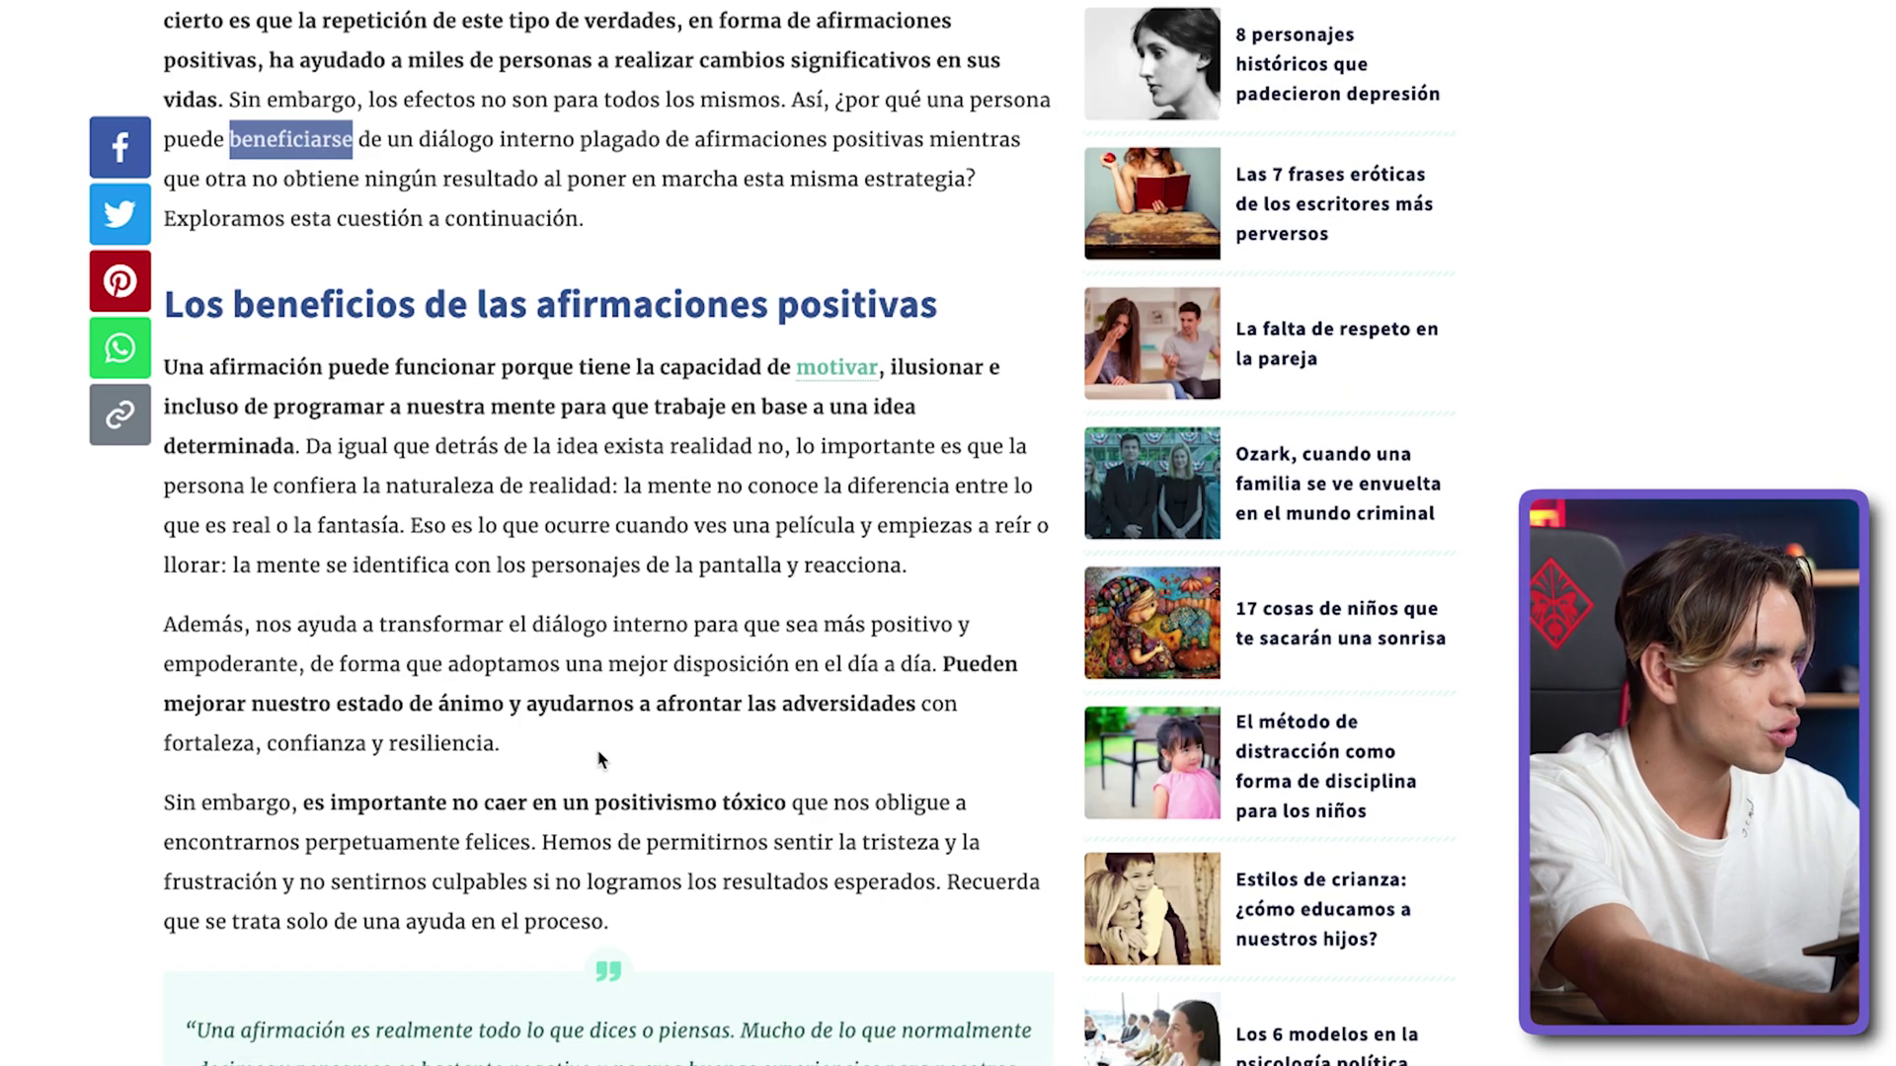
pyautogui.scroll(-1, 392, 777)
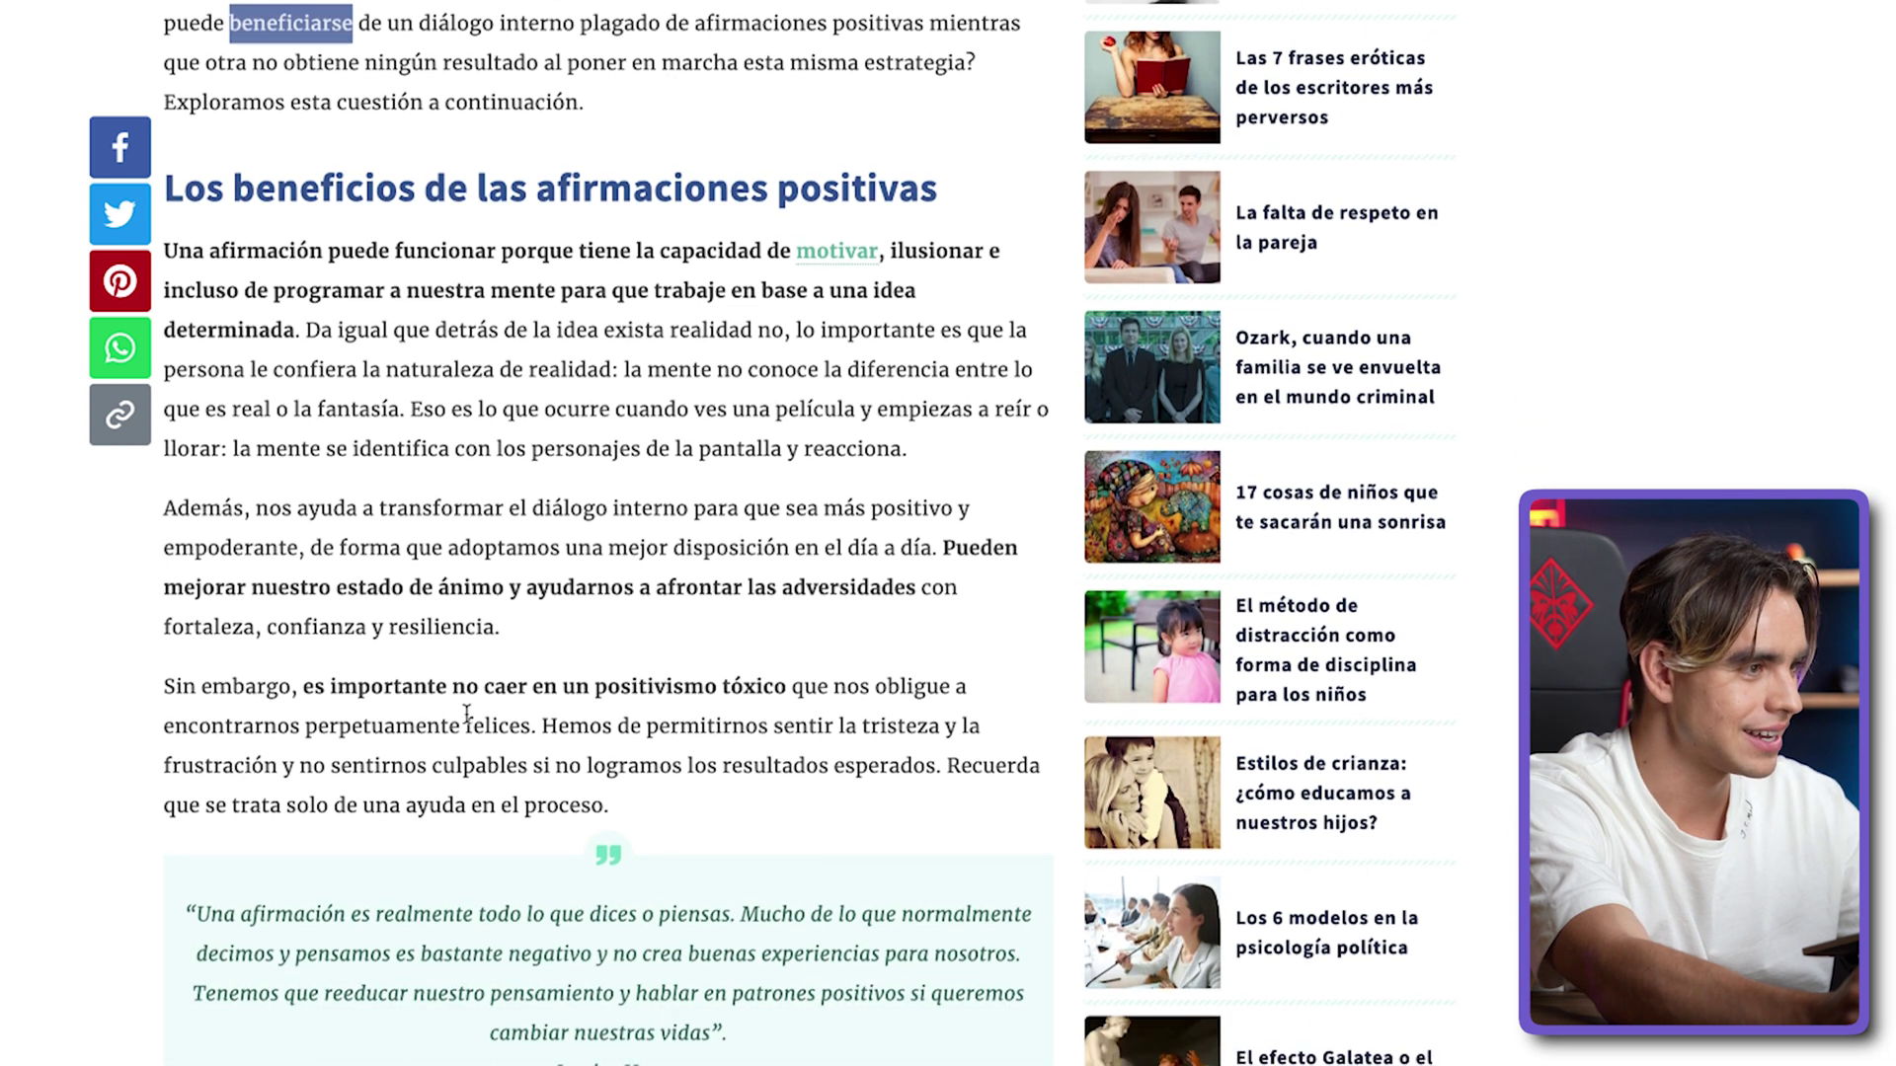
pyautogui.moveTo(323, 687); pyautogui.dragTo(784, 683)
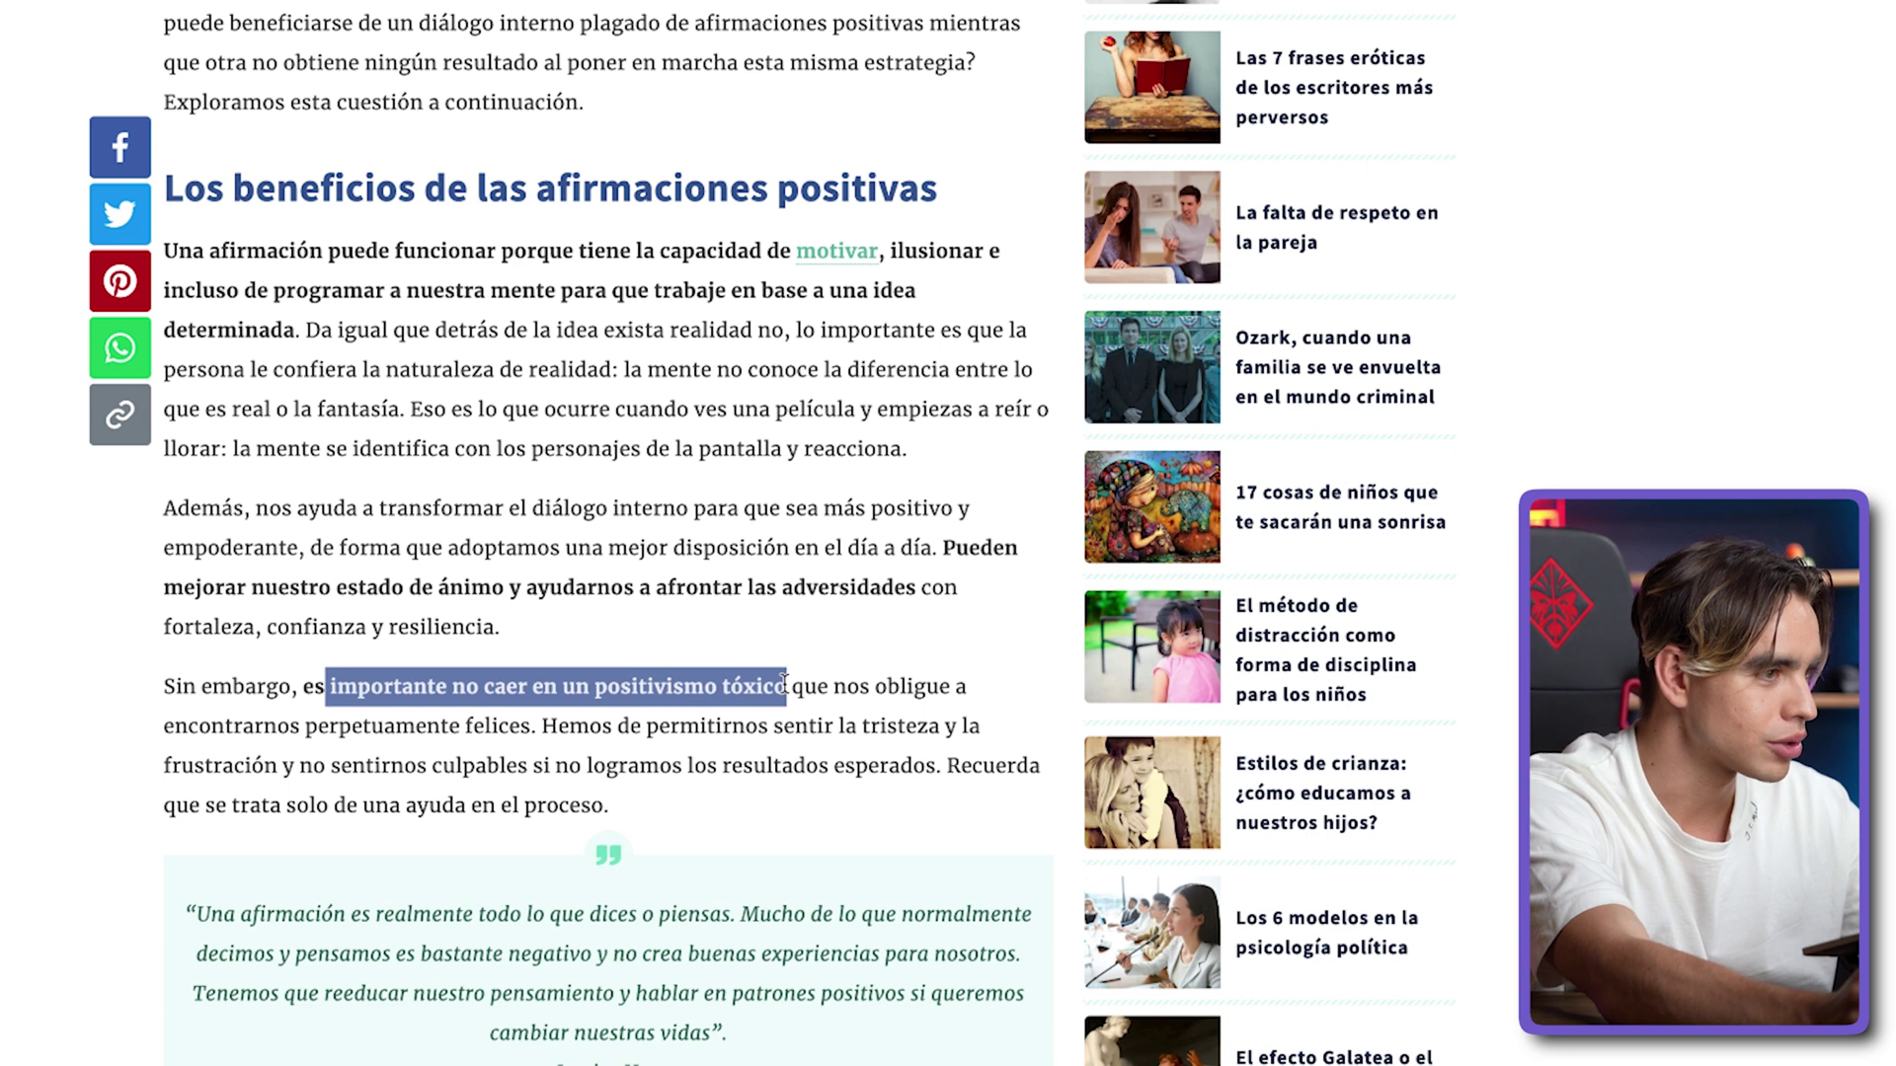
# Translate the selected phrase to English with Bardeen, then switch to the Learning Spanish database
pyautogui.rightClick(637, 697)
pyautogui.moveTo(987, 841)
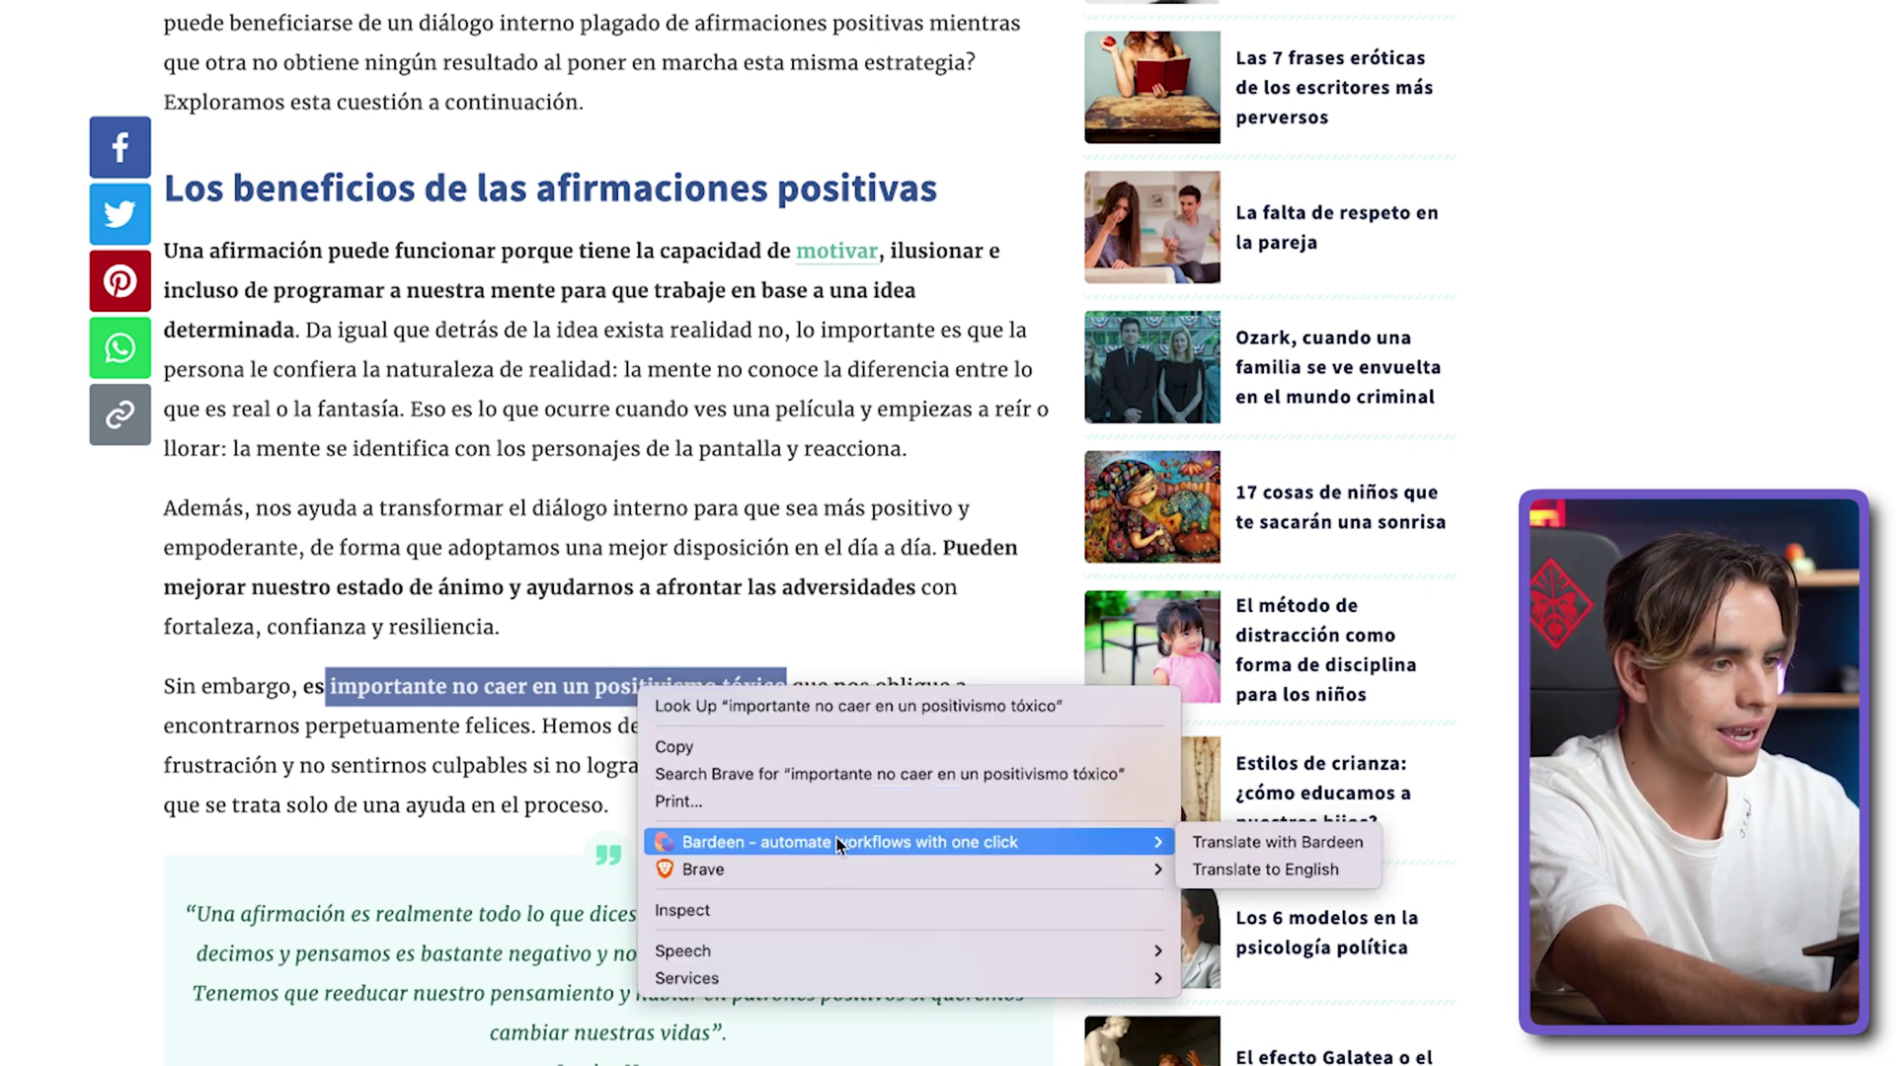
pyautogui.click(1340, 870)
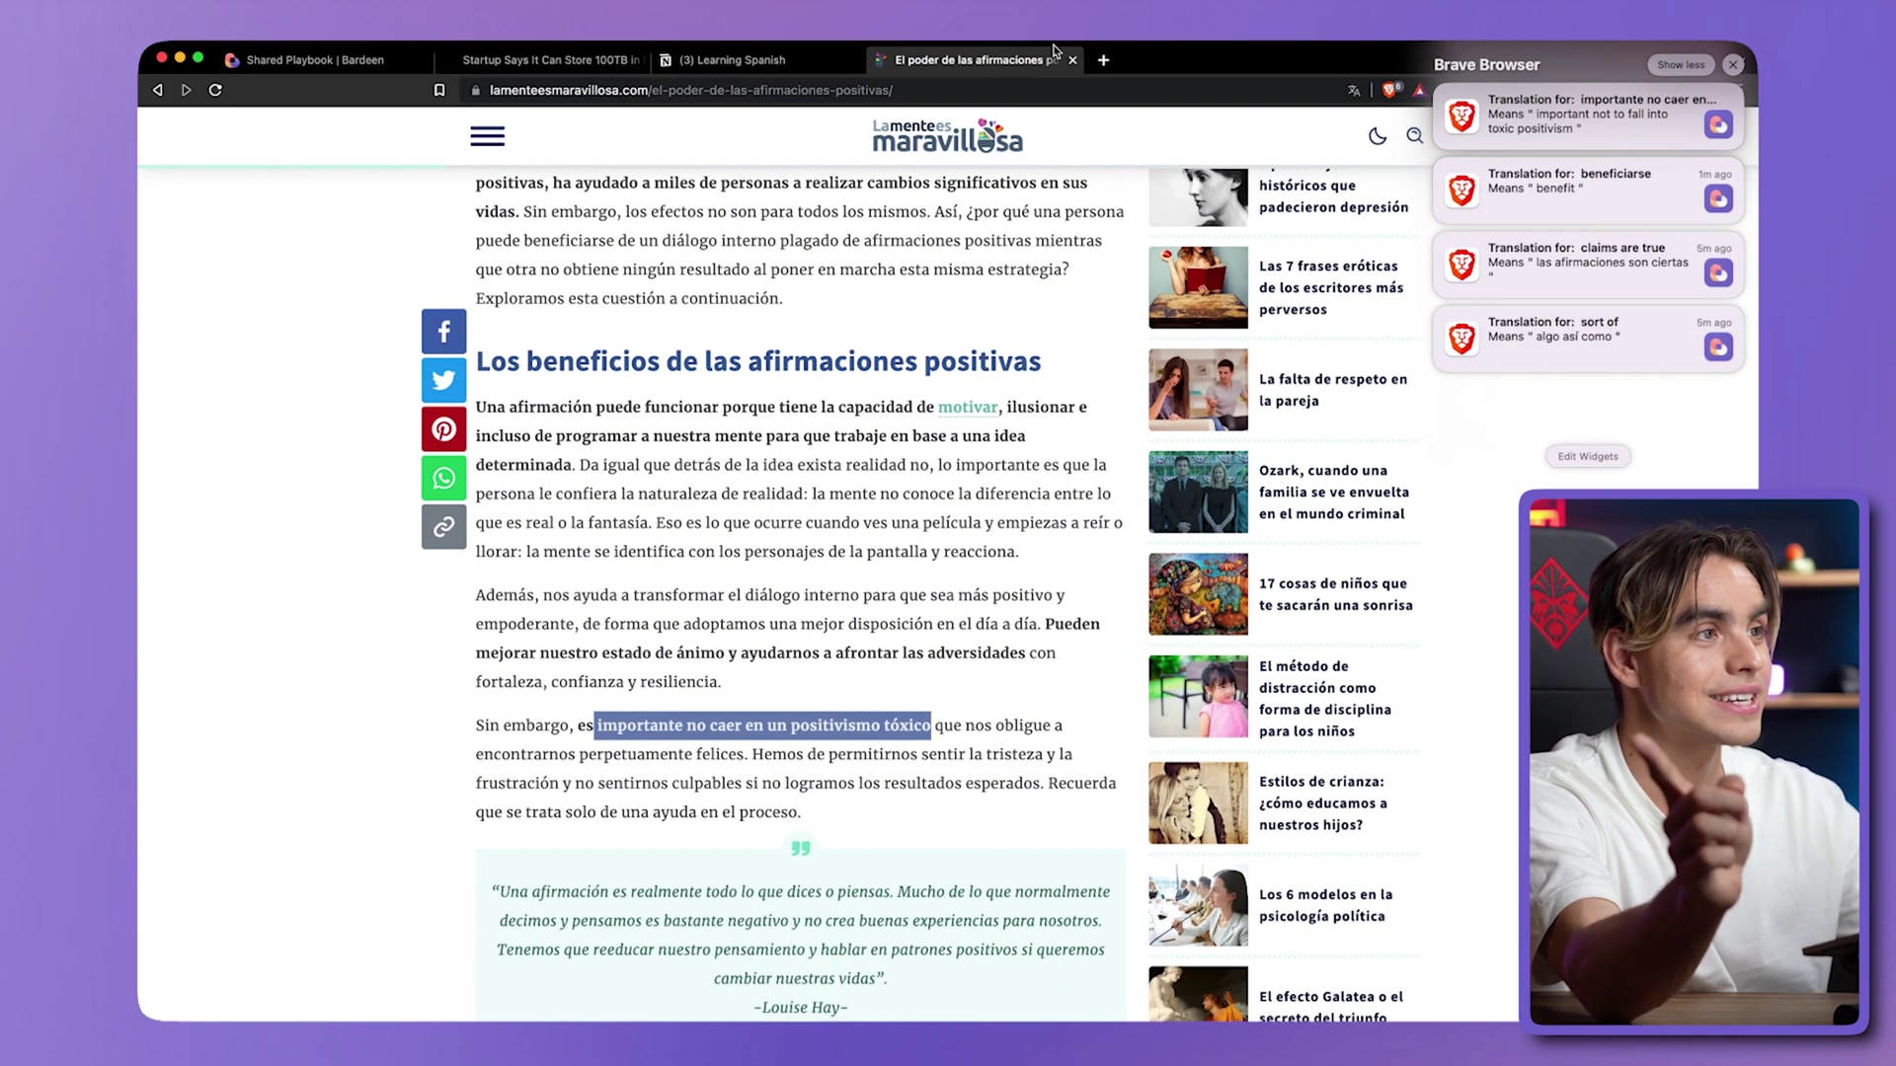
pyautogui.click(819, 62)
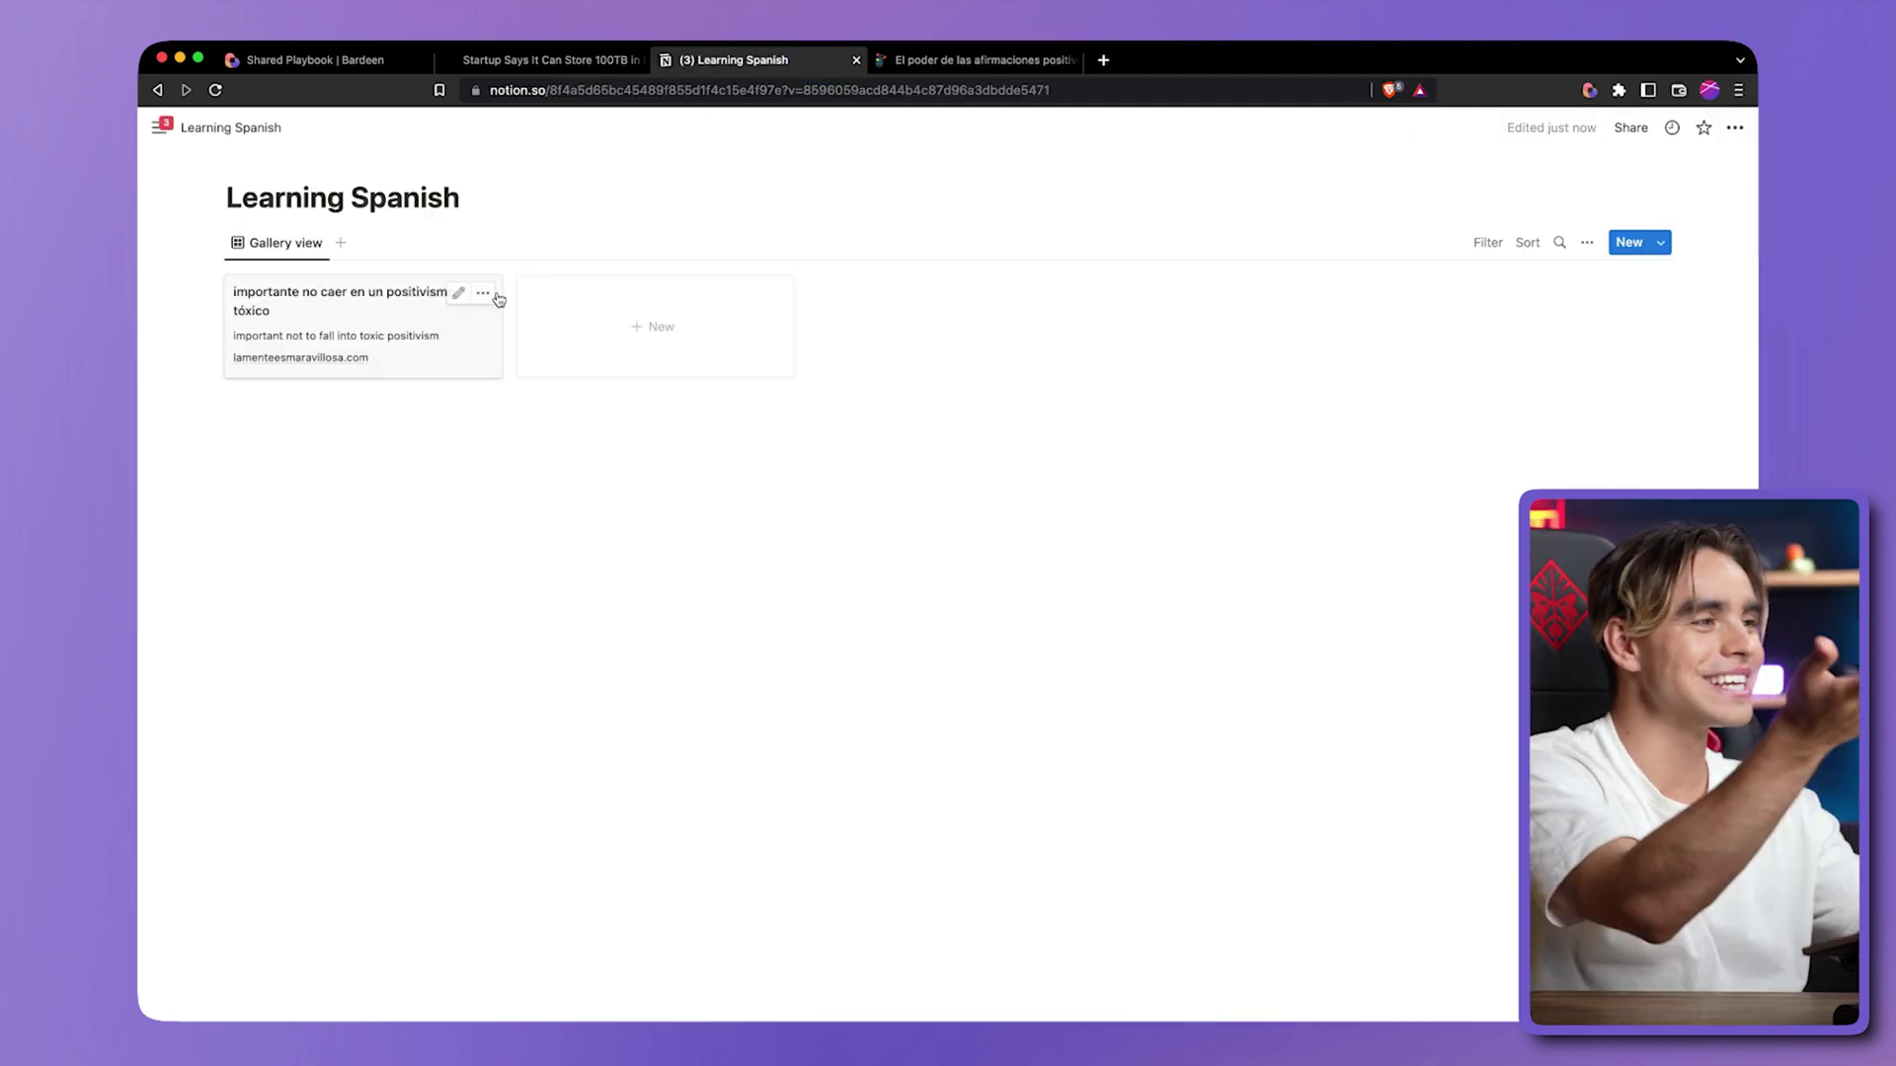
# Open the 'importante no caer en un positivismo tóxico' card to view its translation and link
pyautogui.click(406, 331)
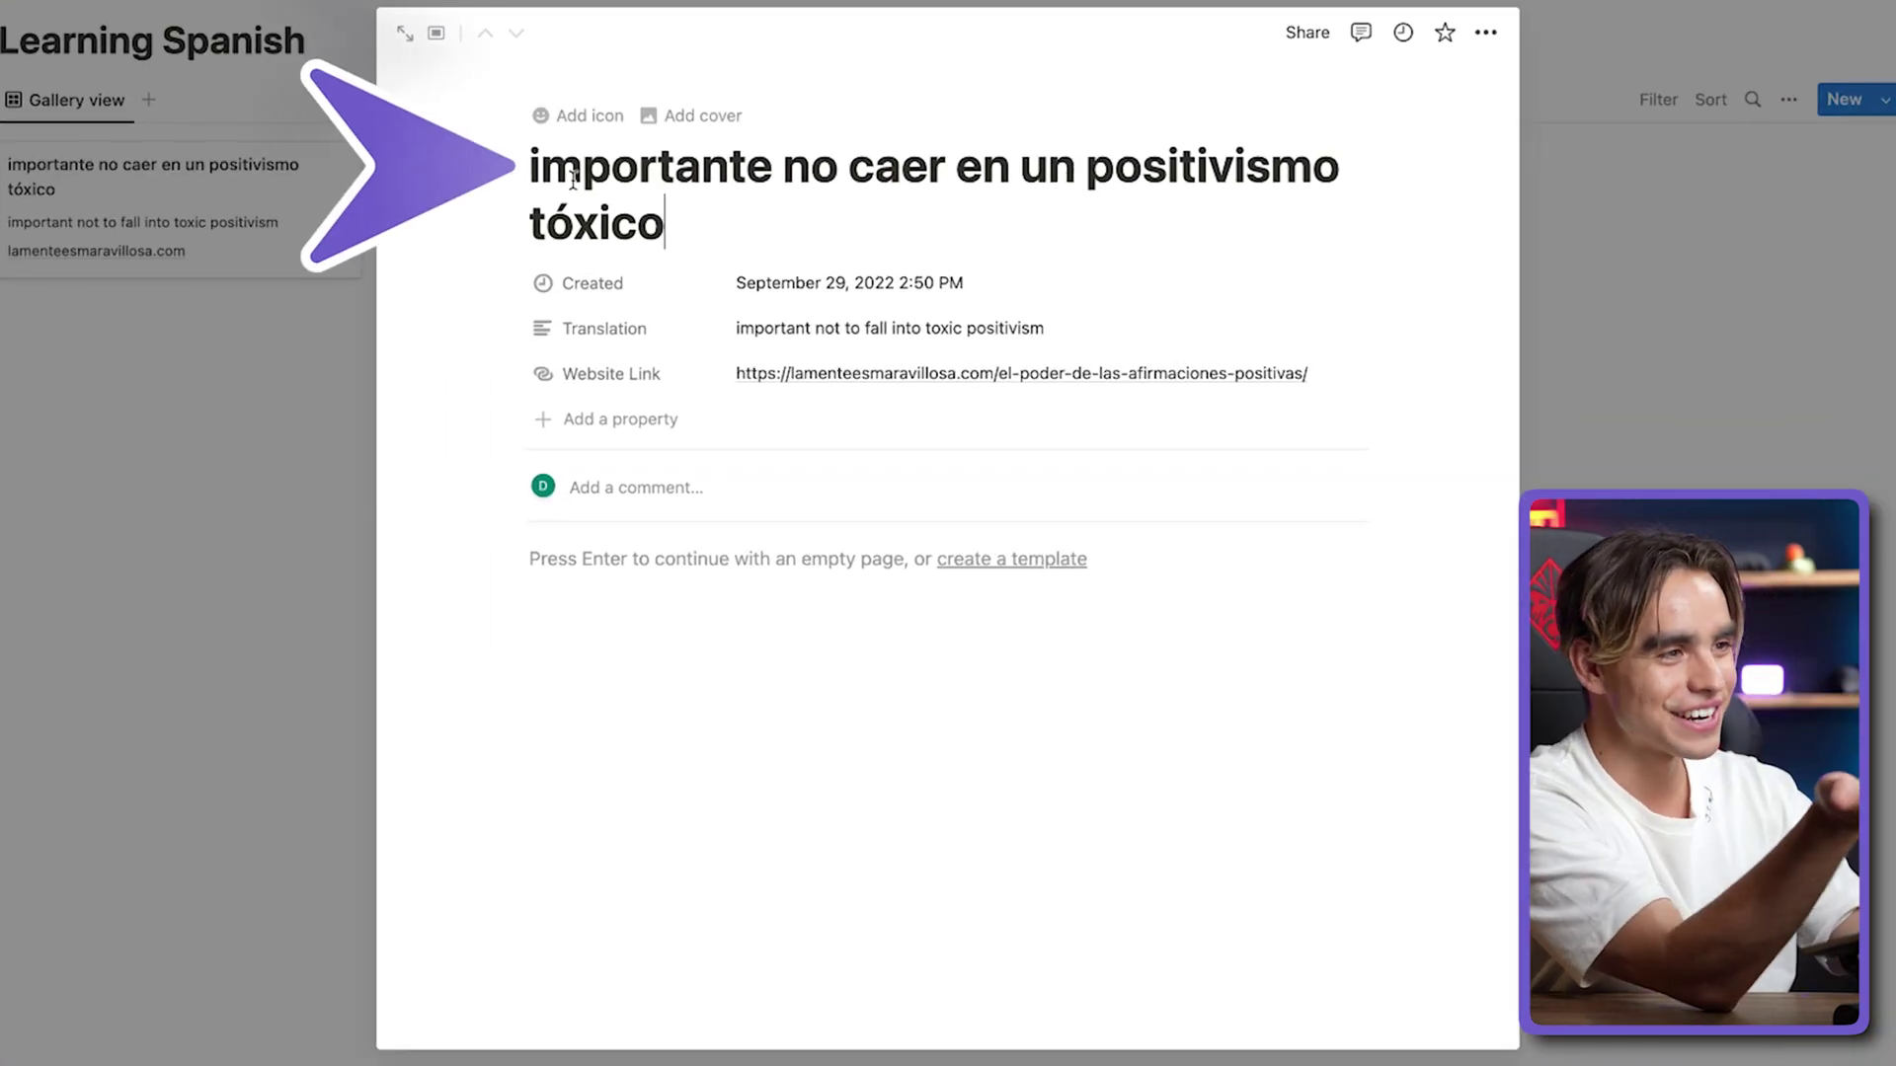